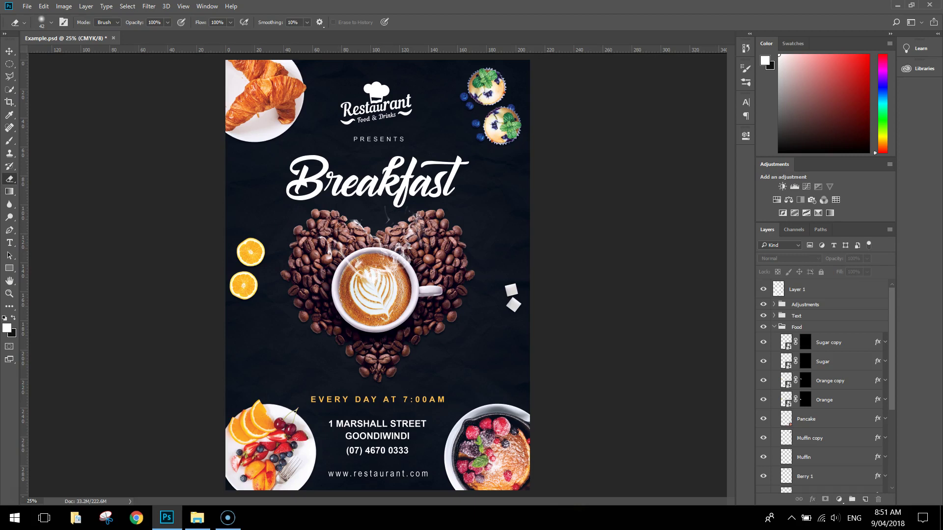
Step: Create a new A4 print document, 210 x 297 mm at 300 pixels/inch, in CMYK Color mode with white background contents
{"action": "left_click", "coordinate": [27, 6]}
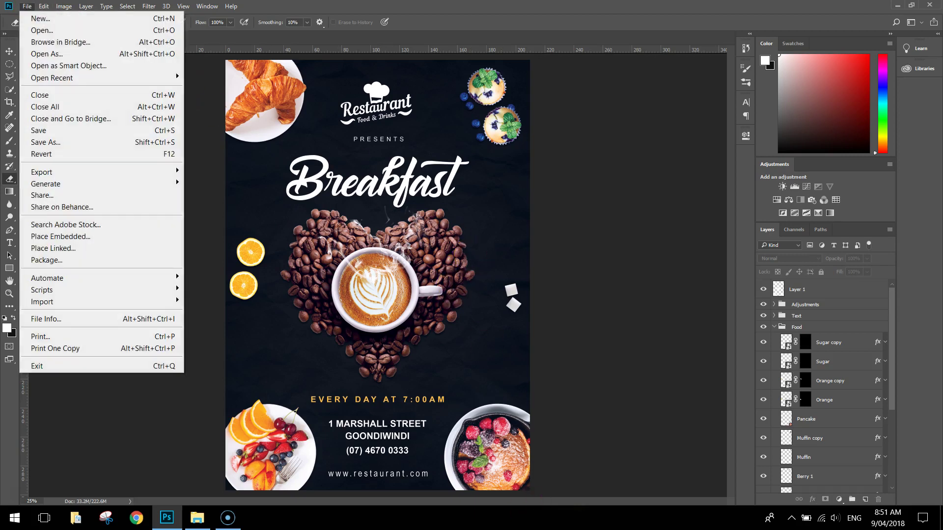
{"action": "left_click", "coordinate": [84, 19]}
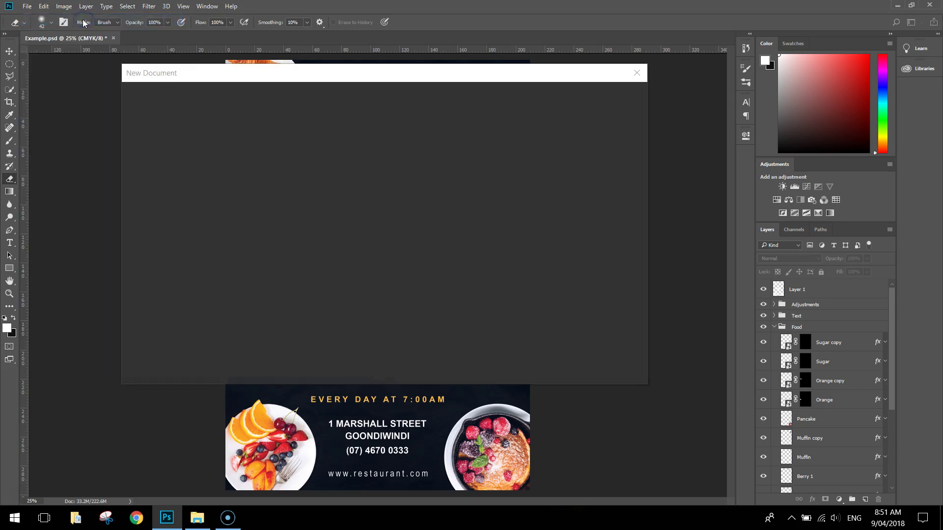
{"action": "left_click_drag", "start_coordinate": [280, 74], "coordinate": [270, 76]}
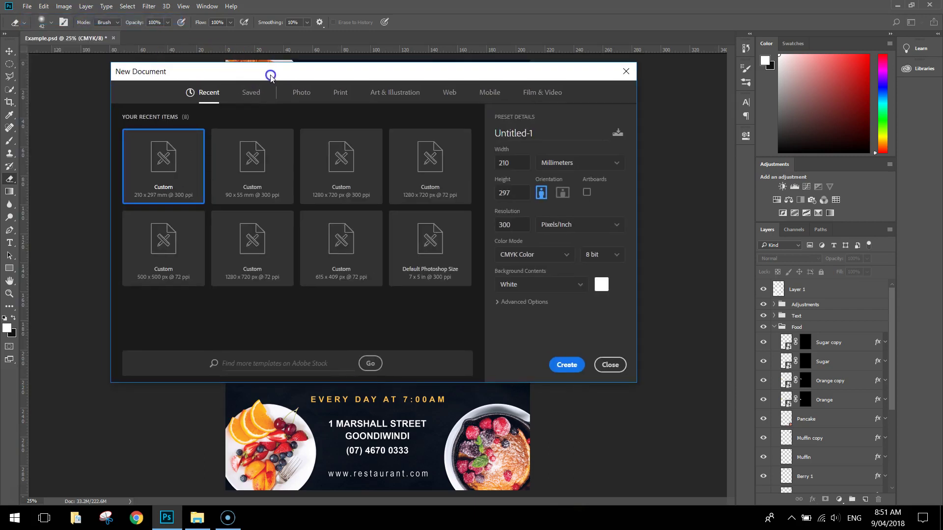
{"action": "left_click", "coordinate": [344, 92]}
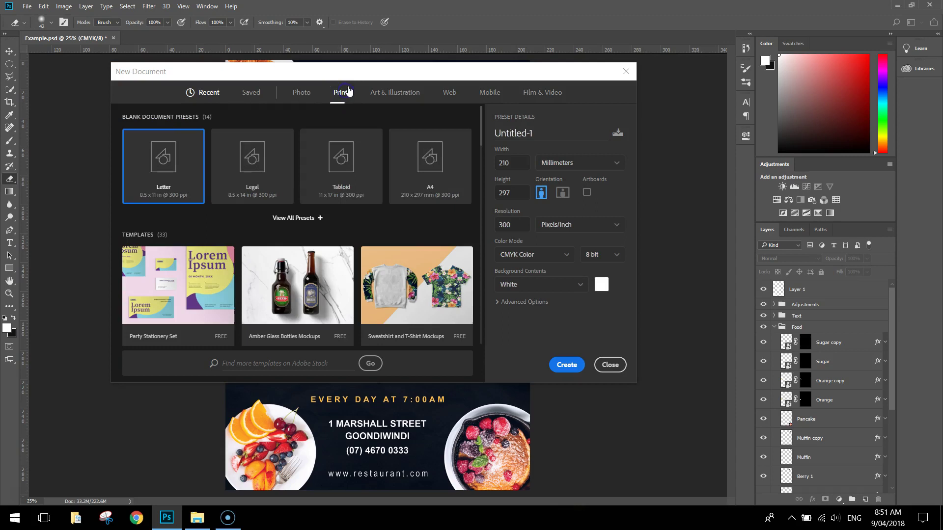
{"action": "left_click", "coordinate": [451, 169]}
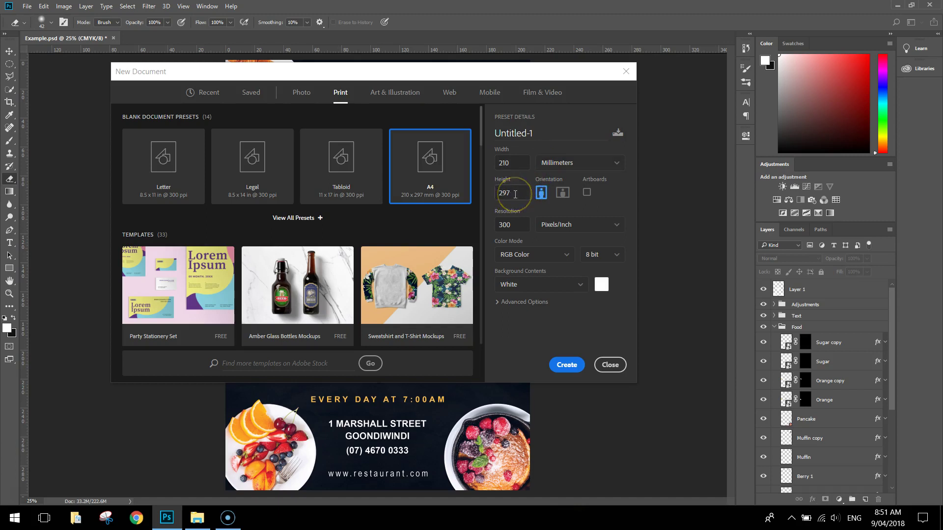
{"action": "left_click", "coordinate": [514, 222]}
{"action": "left_click", "coordinate": [568, 256]}
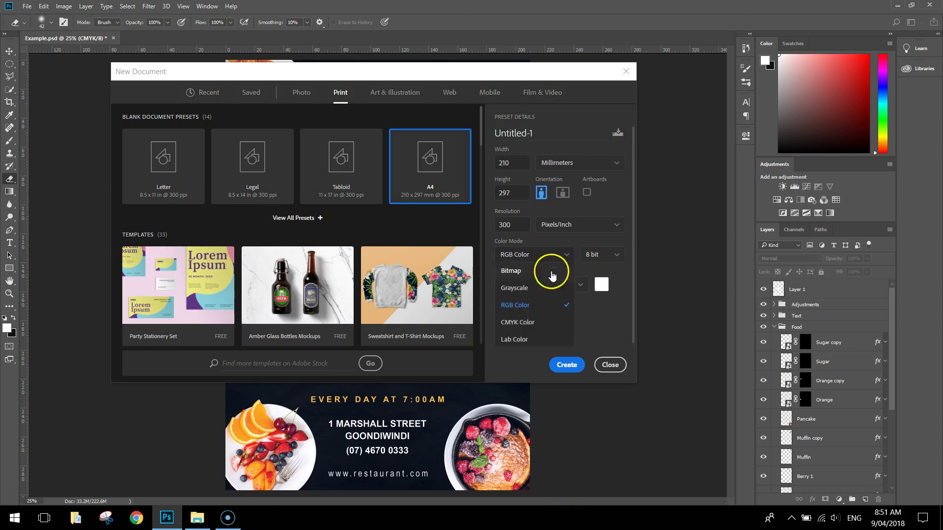
{"action": "left_click", "coordinate": [527, 323]}
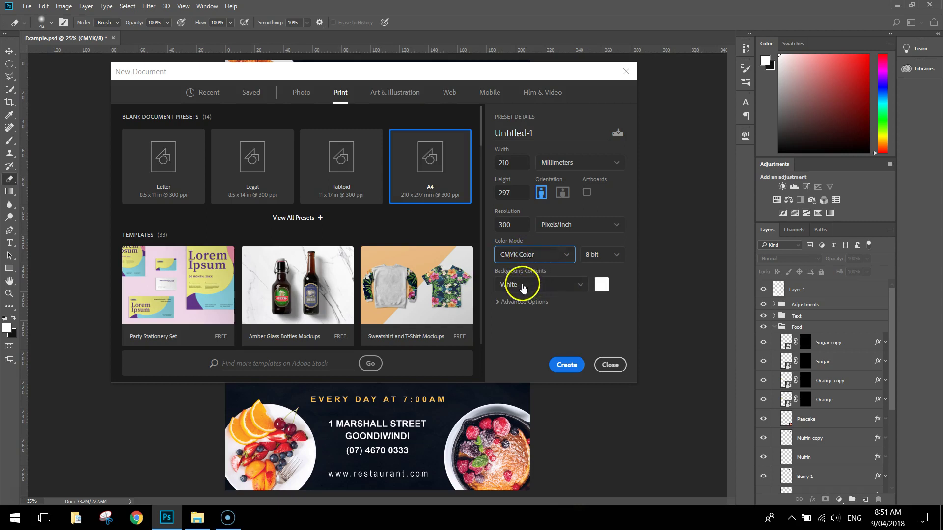
{"action": "left_click", "coordinate": [567, 365]}
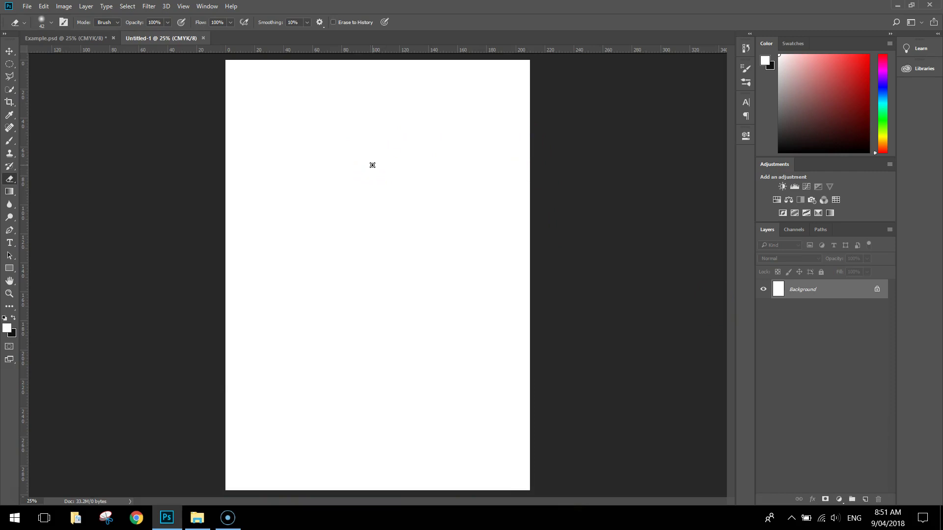
Step: Unlock the background layer and add a Gradient Overlay layer style to it with Normal blend mode and 100% opacity
{"action": "left_click", "coordinate": [382, 160]}
{"action": "left_click", "coordinate": [877, 289]}
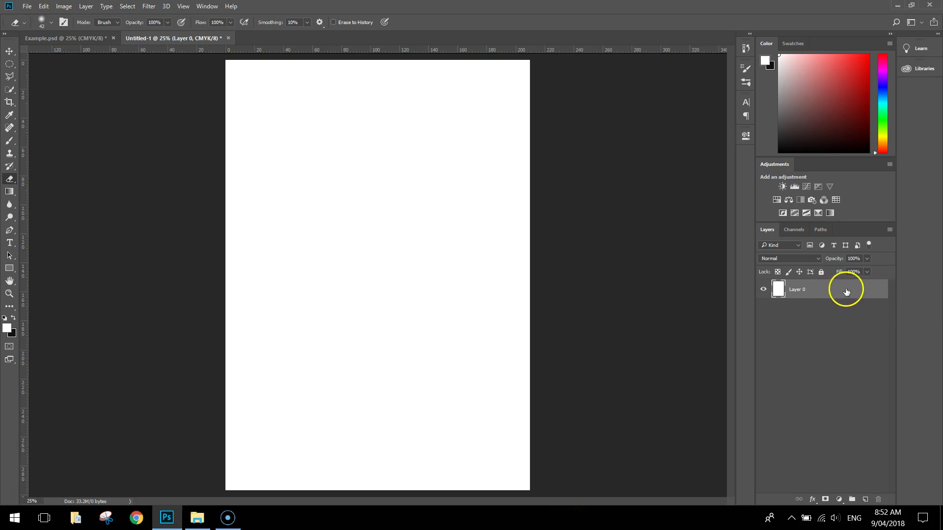
{"action": "left_click", "coordinate": [864, 290]}
{"action": "double_click", "coordinate": [864, 290]}
{"action": "left_click_drag", "start_coordinate": [656, 97], "coordinate": [540, 109]}
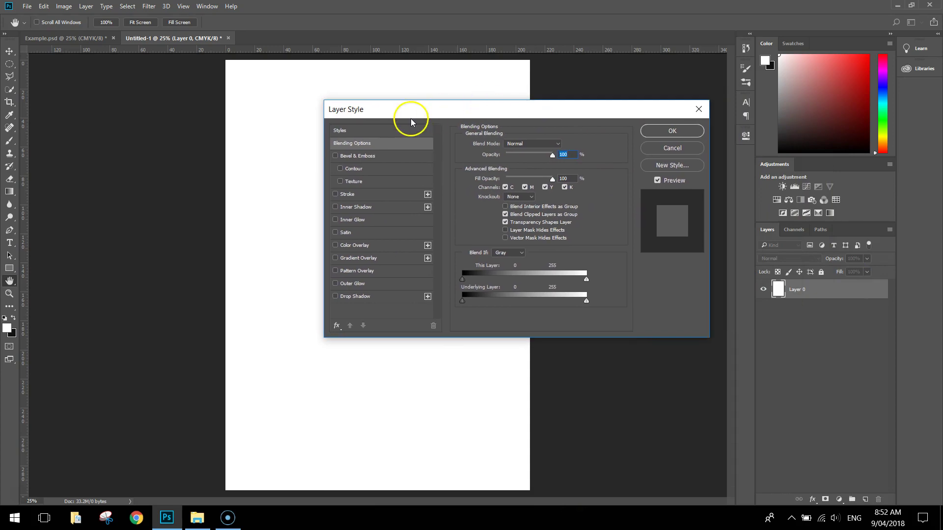
{"action": "left_click", "coordinate": [374, 258]}
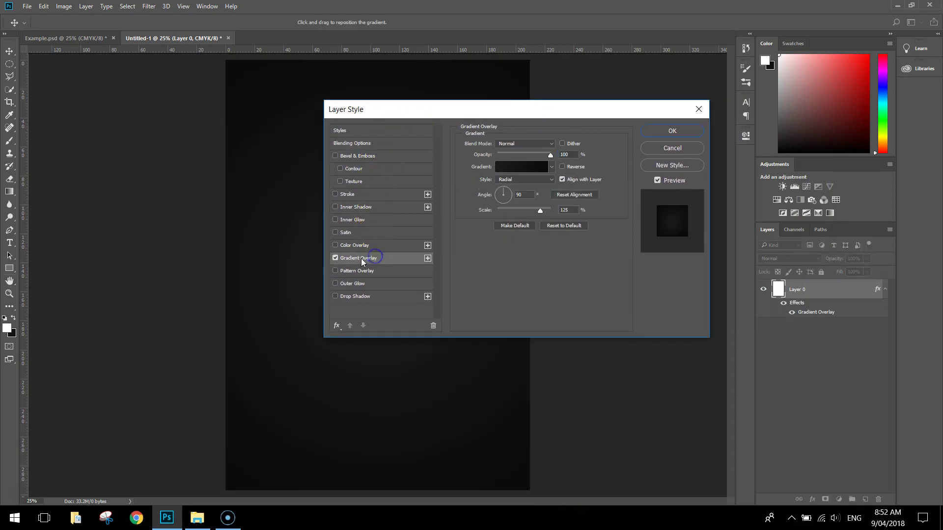
{"action": "left_click_drag", "start_coordinate": [419, 105], "coordinate": [640, 105]}
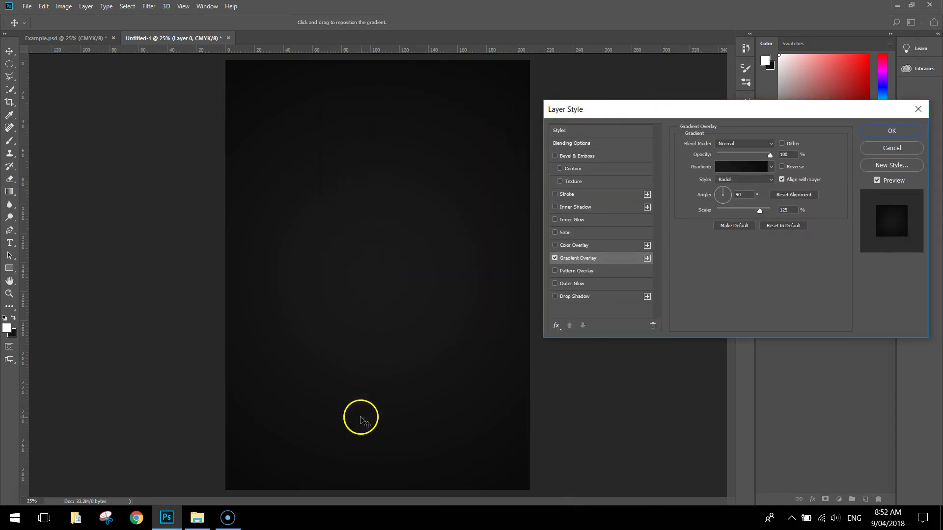
{"action": "left_click_drag", "start_coordinate": [727, 109], "coordinate": [473, 86]}
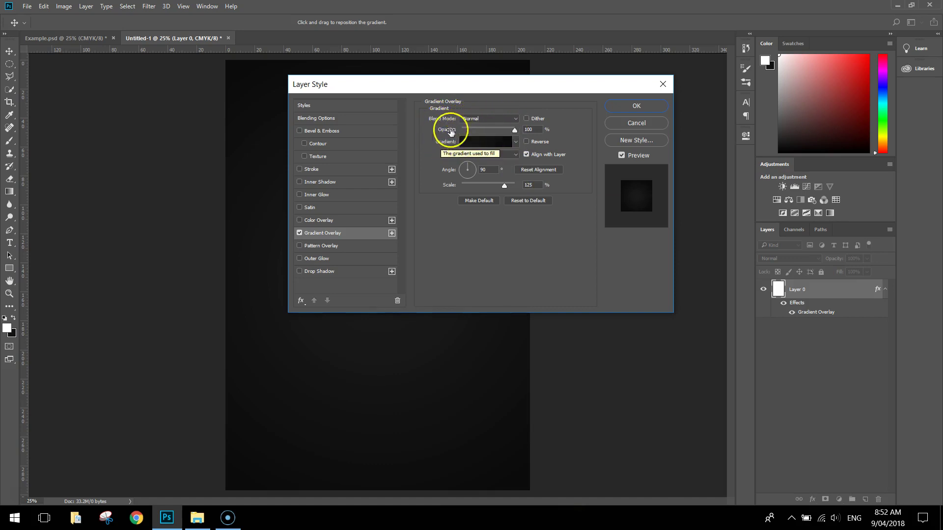
{"action": "left_click", "coordinate": [516, 129]}
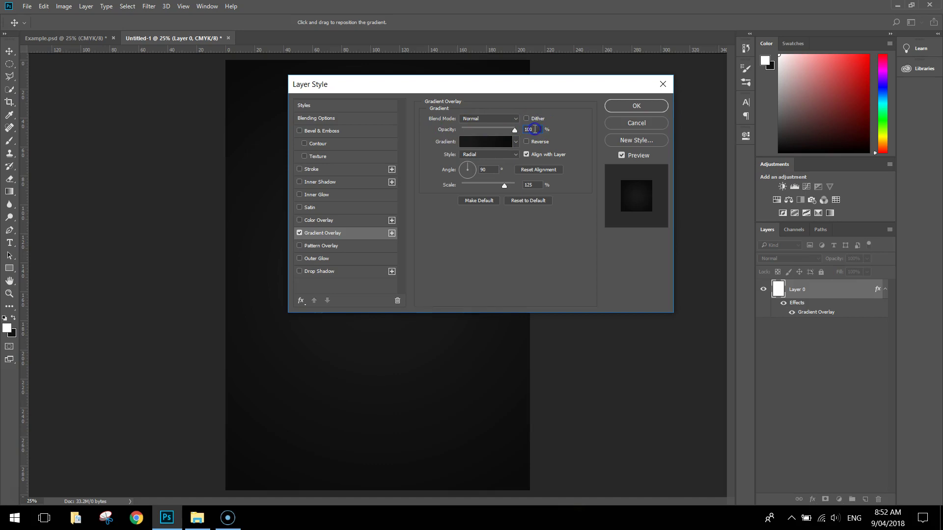
Step: Edit the overlay's gradient so that its starting colour stop at location 0% uses colour 1a1a1a
{"action": "left_click", "coordinate": [476, 141]}
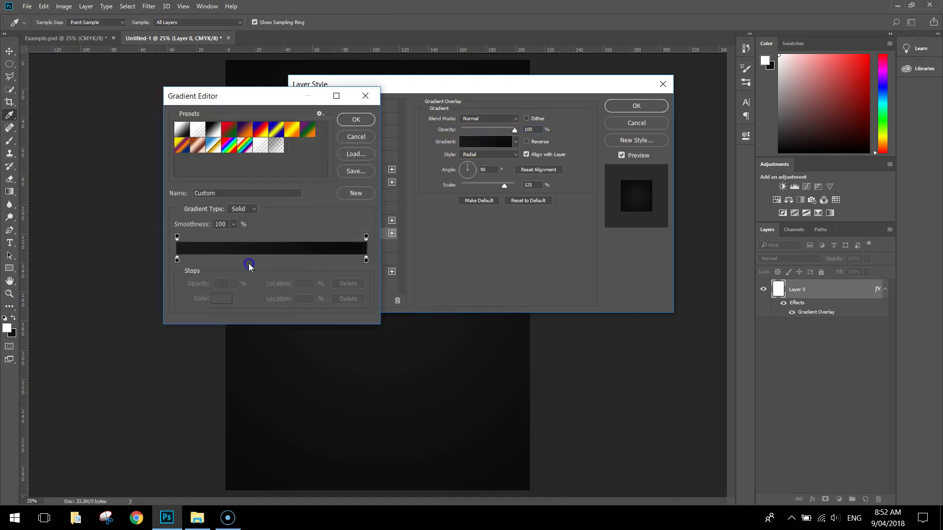
{"action": "left_click", "coordinate": [320, 248]}
{"action": "left_click", "coordinate": [177, 261]}
{"action": "left_click", "coordinate": [177, 260]}
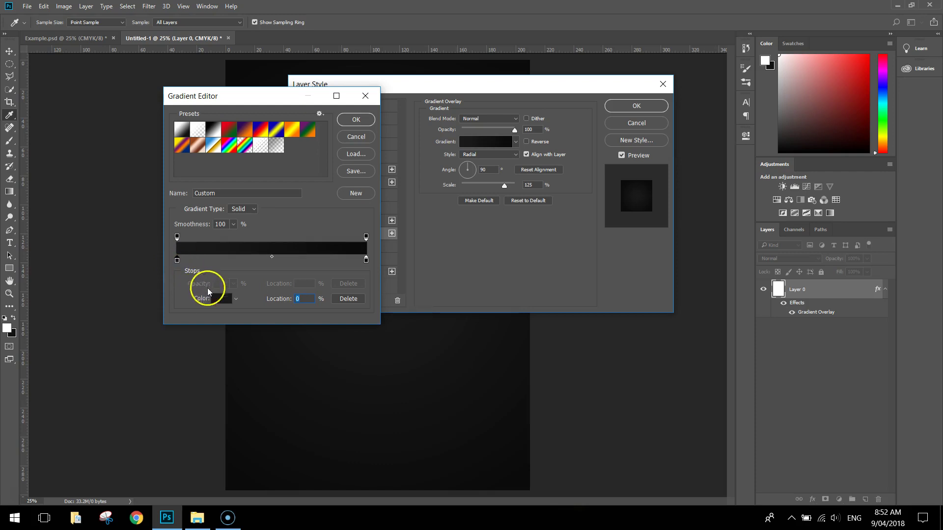
{"action": "left_click", "coordinate": [220, 299]}
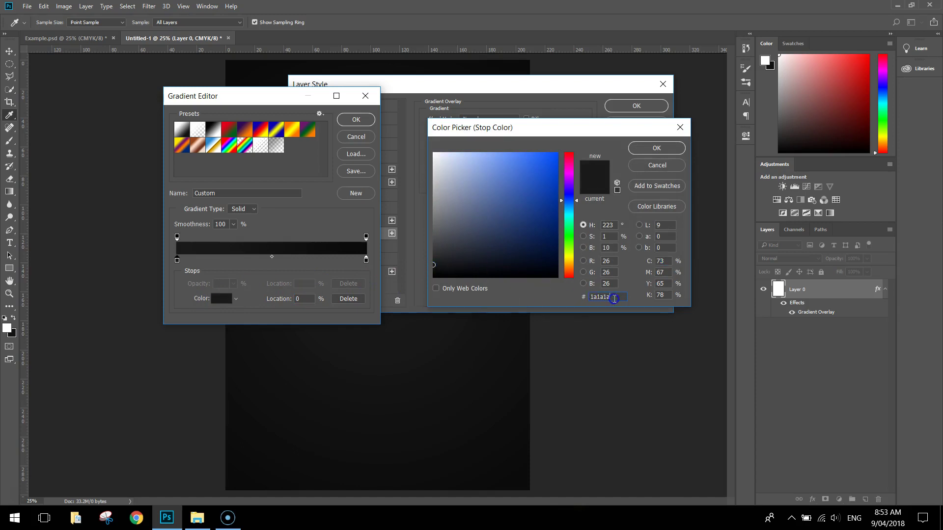
{"action": "left_click", "coordinate": [653, 148]}
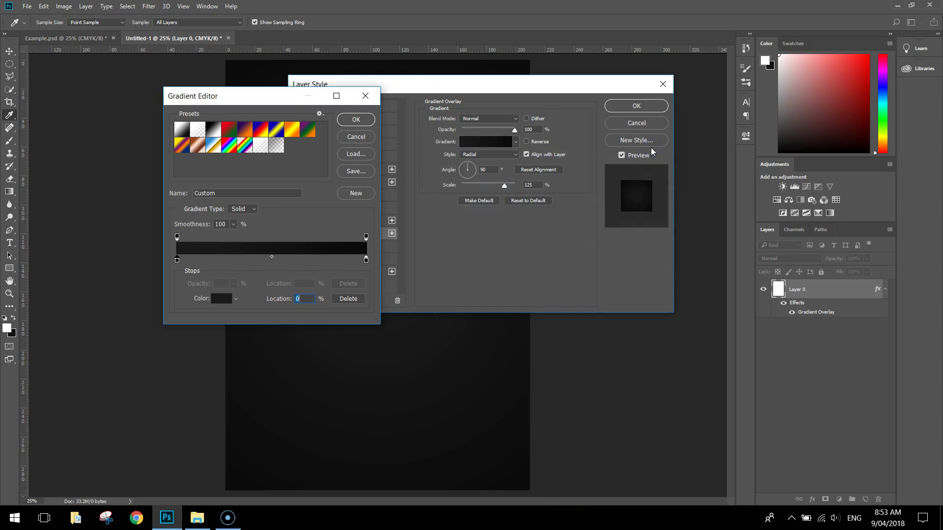
Step: Use colour 0a0a0a for the gradient's end stop at location 100% and accept the gradient
{"action": "left_click", "coordinate": [366, 260]}
{"action": "left_click", "coordinate": [367, 263]}
{"action": "left_click", "coordinate": [222, 298]}
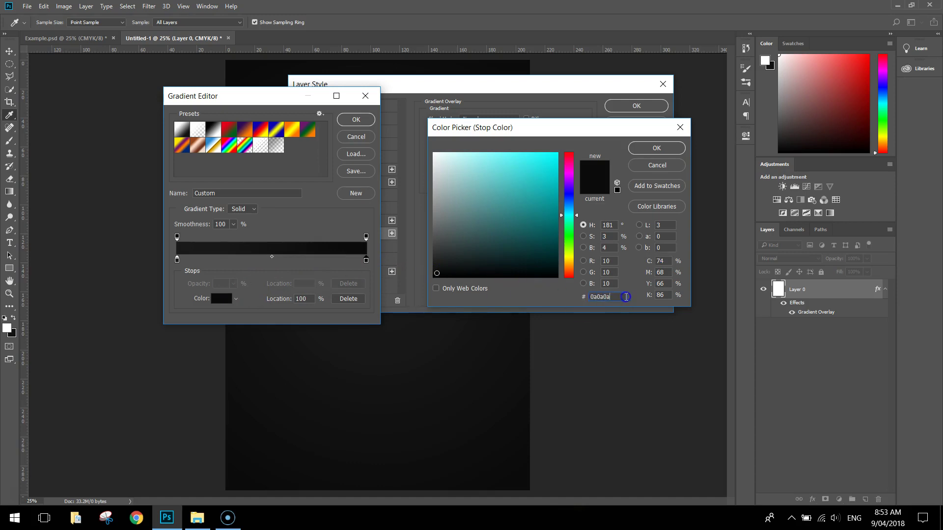
{"action": "left_click", "coordinate": [654, 148]}
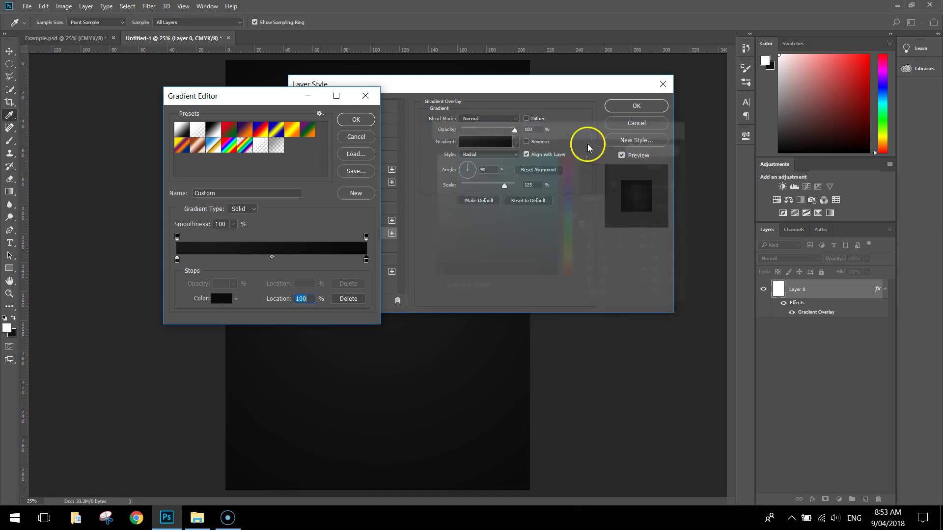
{"action": "left_click", "coordinate": [357, 119]}
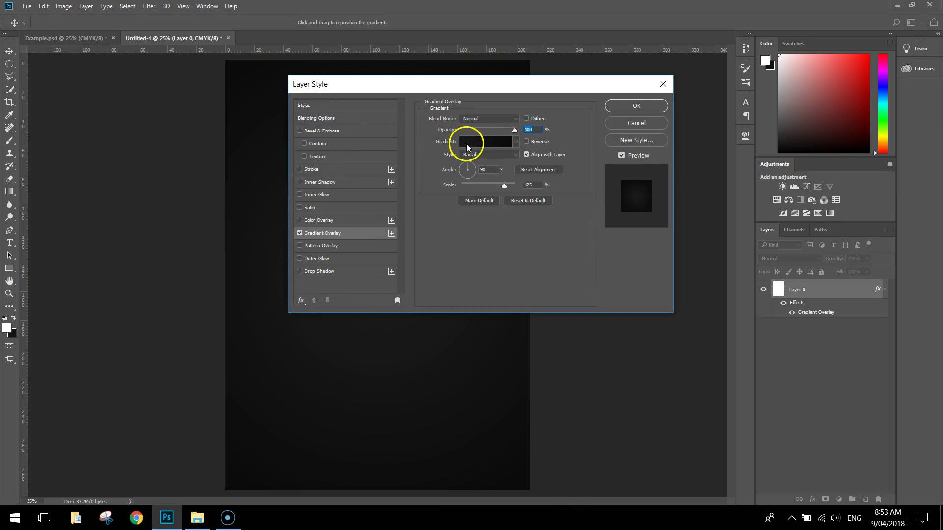
Step: Set the gradient overlay's style to Radial and its scale to 125%, and apply the layer style
{"action": "left_click", "coordinate": [514, 154]}
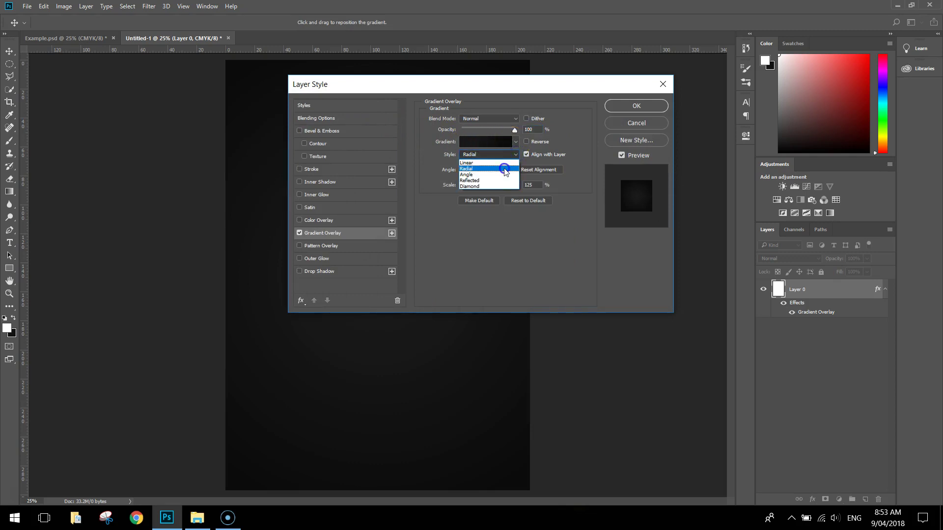
{"action": "left_click", "coordinate": [505, 170]}
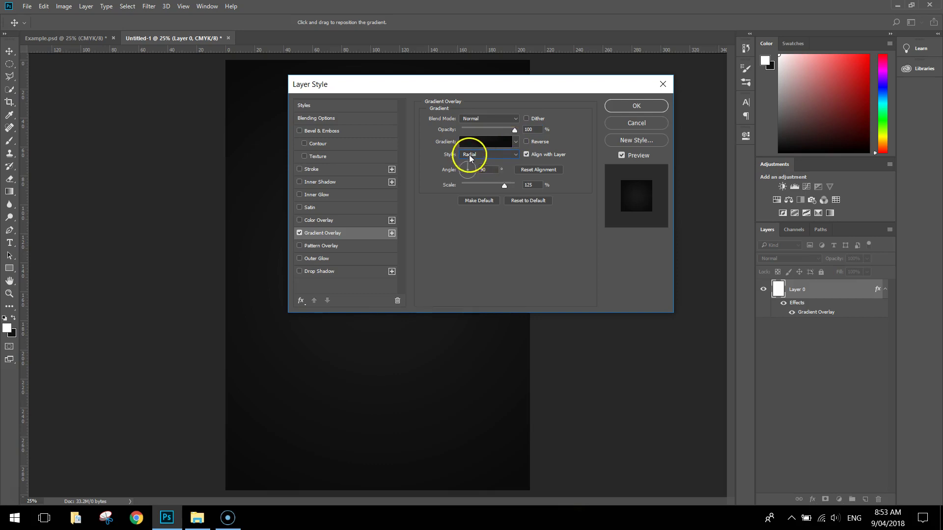
{"action": "left_click_drag", "start_coordinate": [465, 84], "coordinate": [567, 95]}
{"action": "left_click_drag", "start_coordinate": [429, 88], "coordinate": [559, 83]}
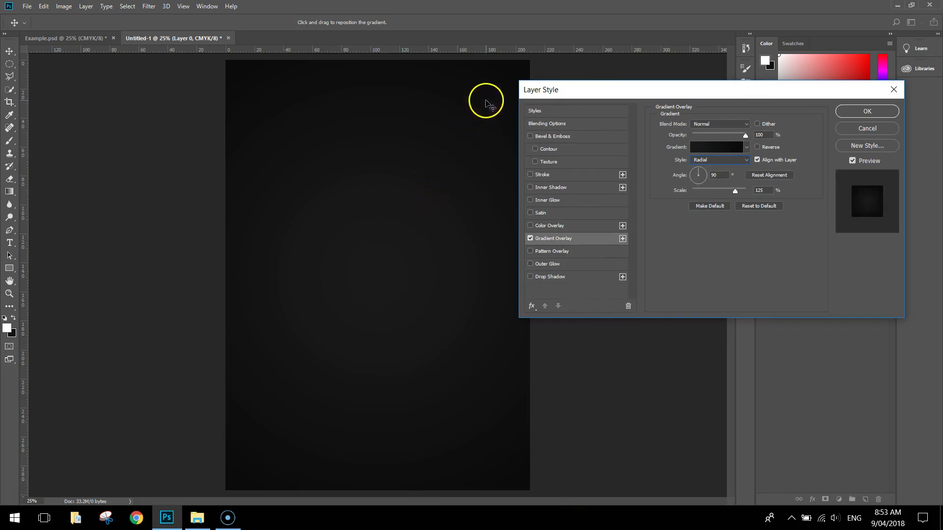
{"action": "left_click_drag", "start_coordinate": [557, 87], "coordinate": [433, 83]}
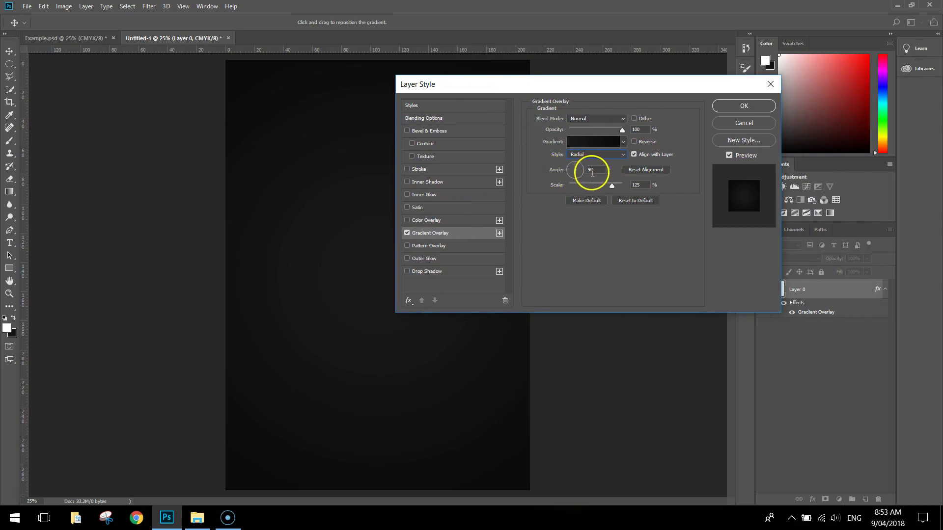
{"action": "left_click", "coordinate": [644, 186]}
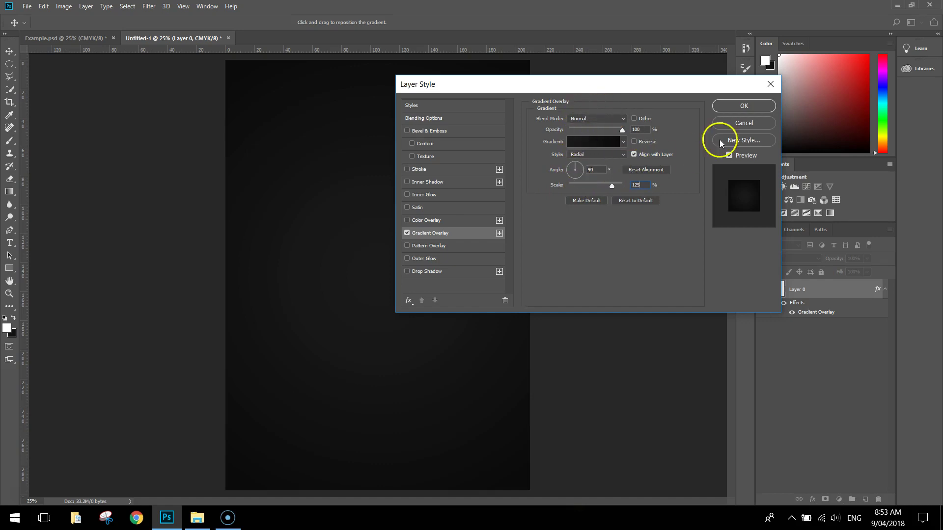
{"action": "left_click", "coordinate": [745, 105]}
{"action": "key", "text": "e"}
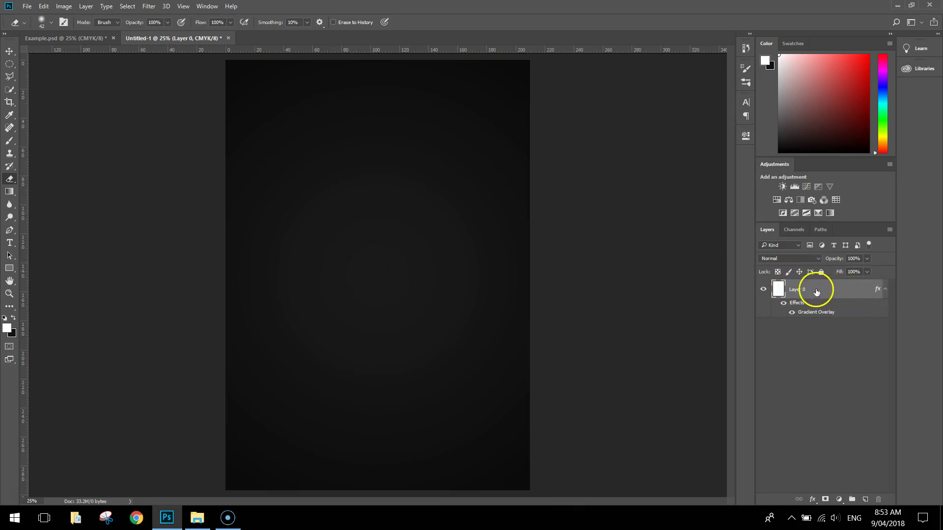
Step: Convert the gradient layer to a smart object and rename it "Dark Background"
{"action": "right_click", "coordinate": [847, 290]}
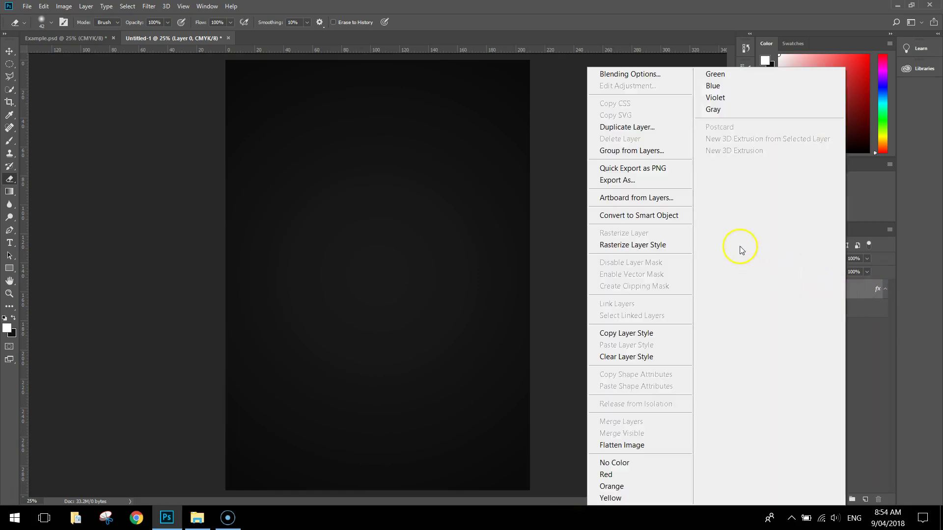
{"action": "left_click", "coordinate": [679, 216]}
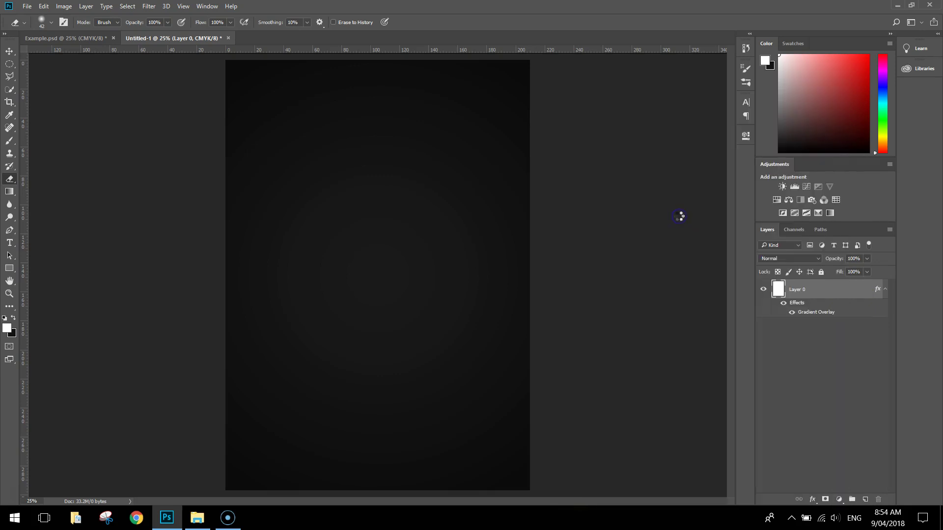
{"action": "double_click", "coordinate": [798, 291]}
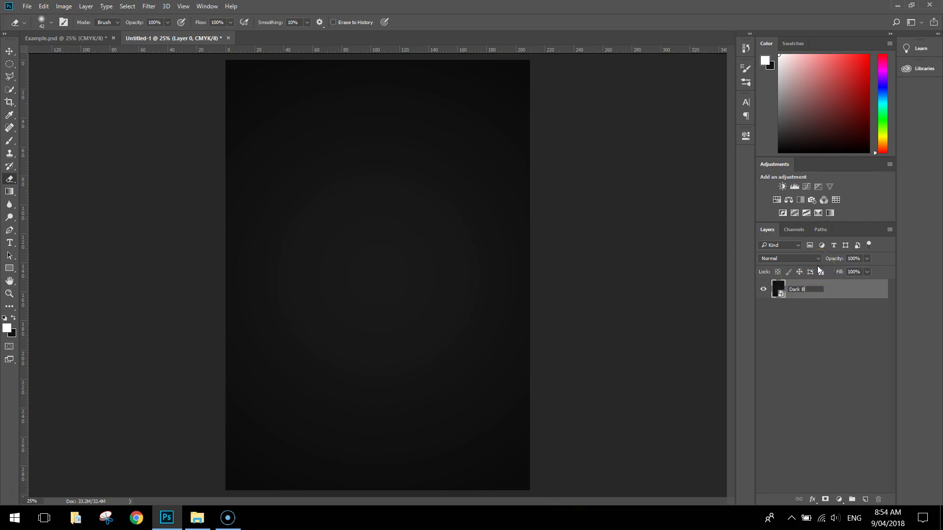
{"action": "type", "text": "Dark Background"}
{"action": "key", "text": "Return"}
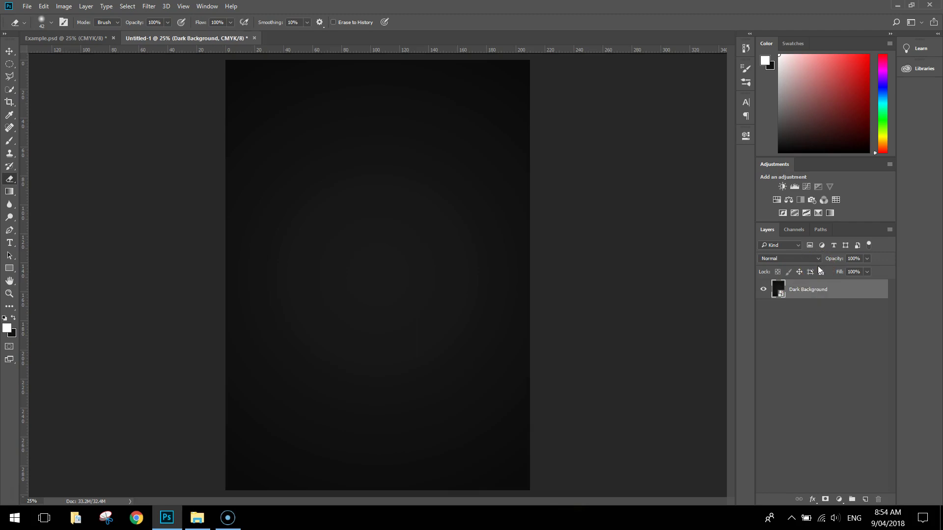
Step: Apply an Add Noise filter to the Dark Background layer with an amount of 4% and Uniform distribution
{"action": "left_click", "coordinate": [149, 6]}
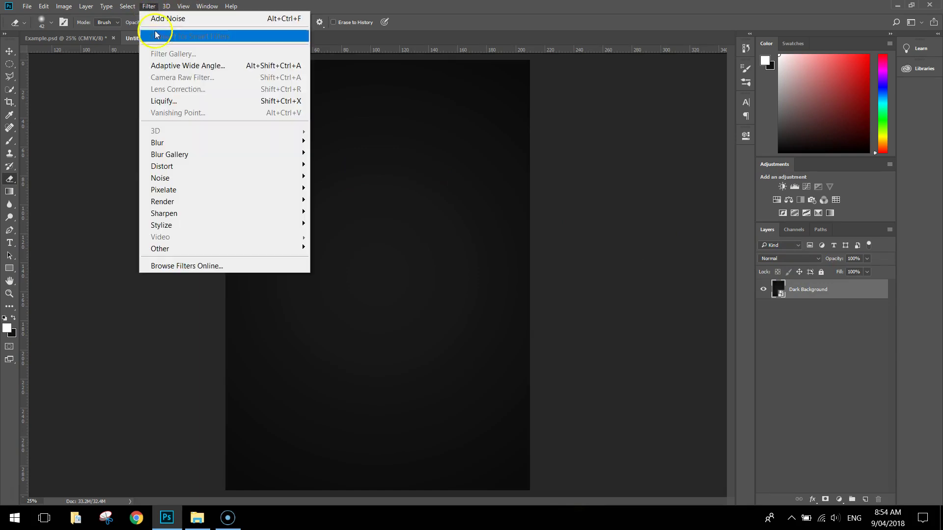
{"action": "mouse_move", "coordinate": [185, 179]}
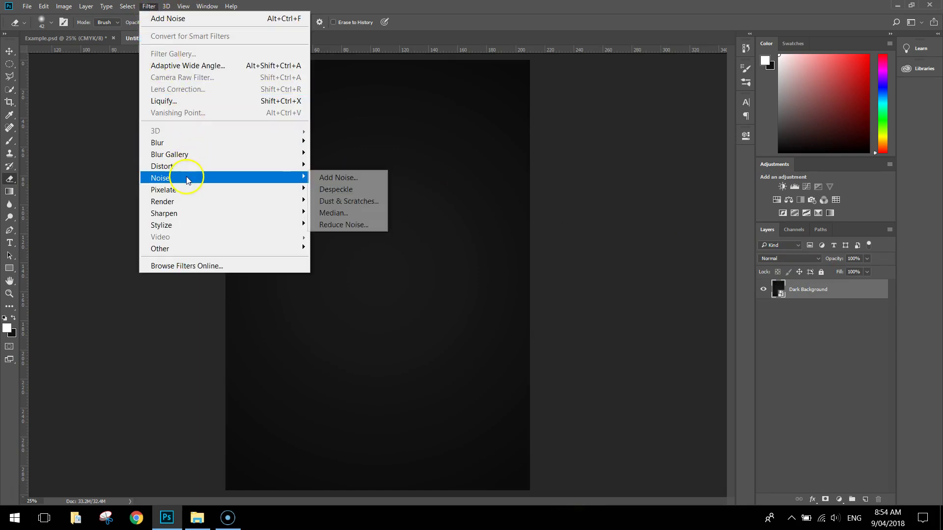
{"action": "left_click", "coordinate": [352, 180]}
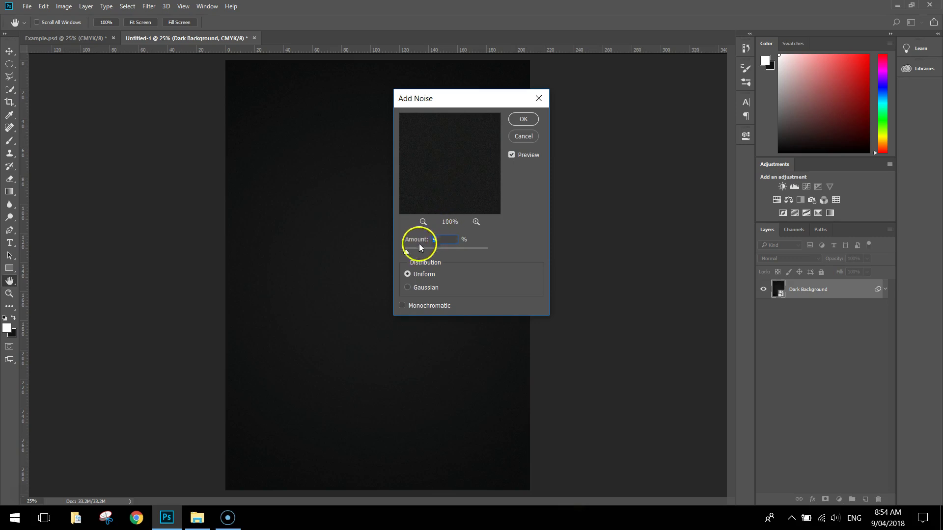
{"action": "left_click_drag", "start_coordinate": [453, 254], "coordinate": [453, 254]}
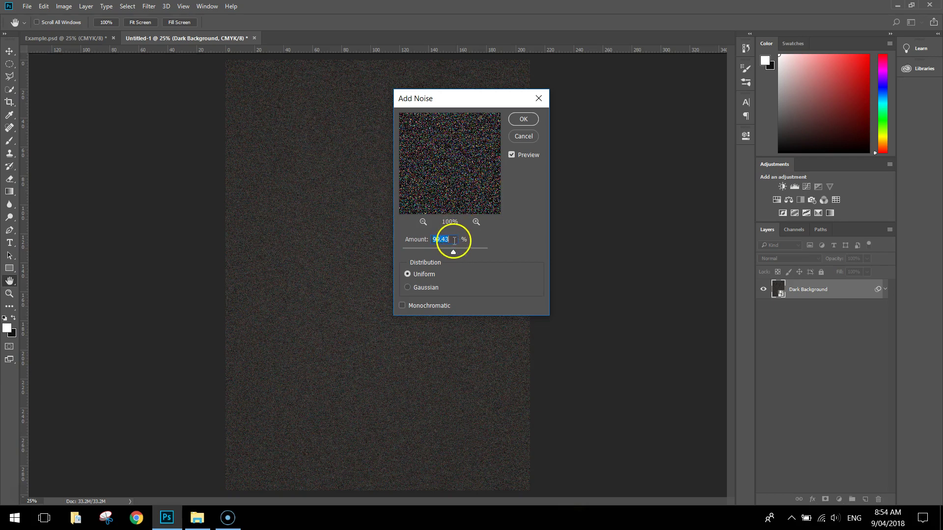
{"action": "type", "text": "4"}
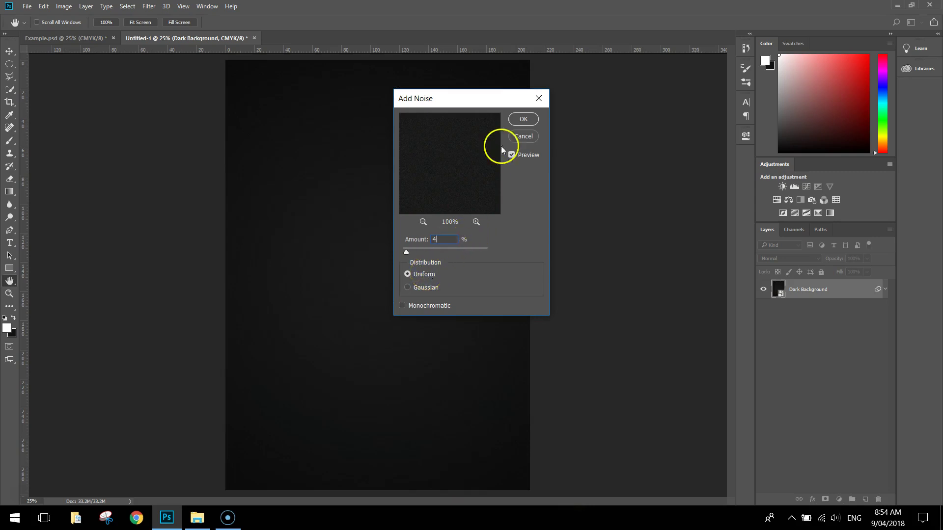
{"action": "left_click", "coordinate": [514, 119]}
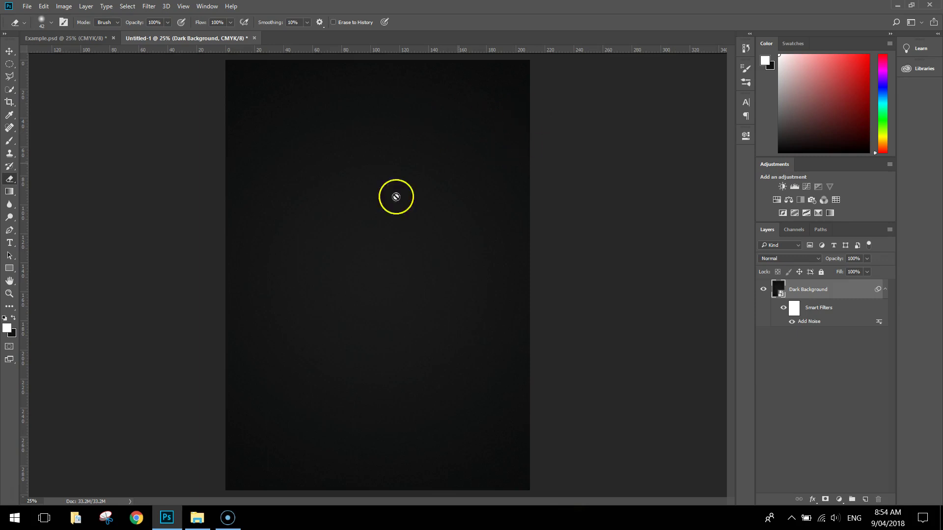
Step: Place the Crumpled Paper image from the Breakfast Flyer folder into the flyer as an embedded object
{"action": "left_click", "coordinate": [206, 518]}
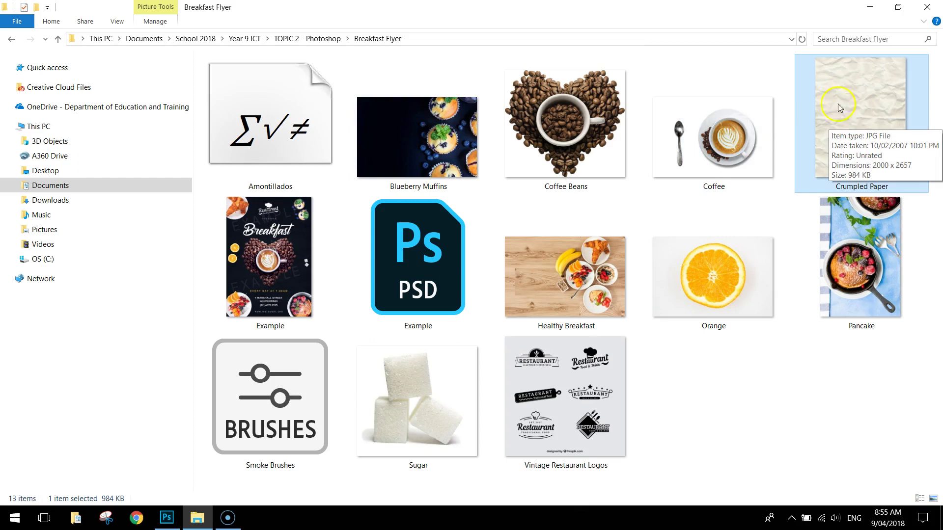
{"action": "left_click", "coordinate": [166, 516]}
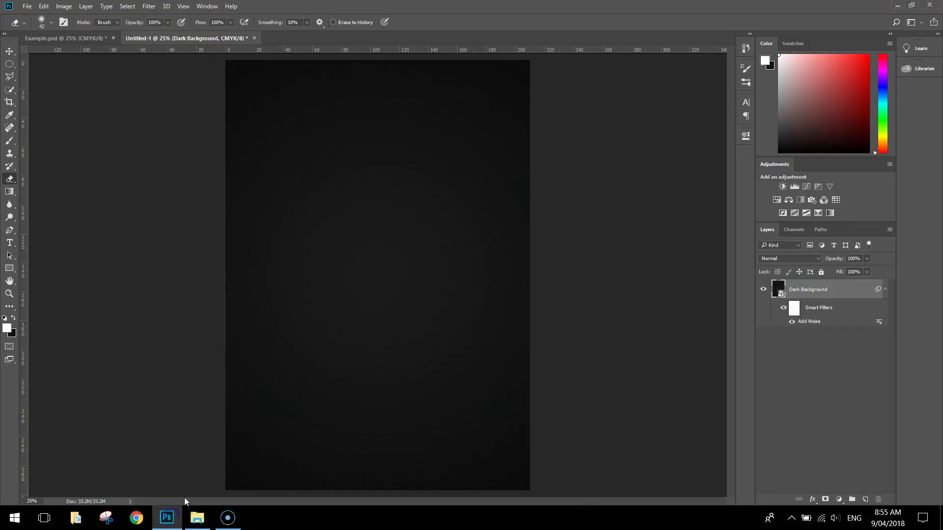
{"action": "left_click", "coordinate": [27, 6]}
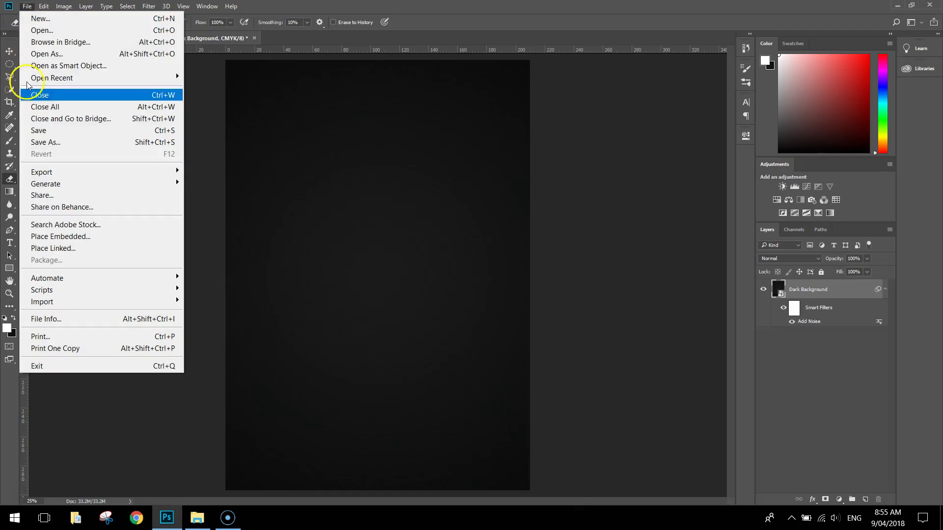
{"action": "left_click", "coordinate": [61, 237]}
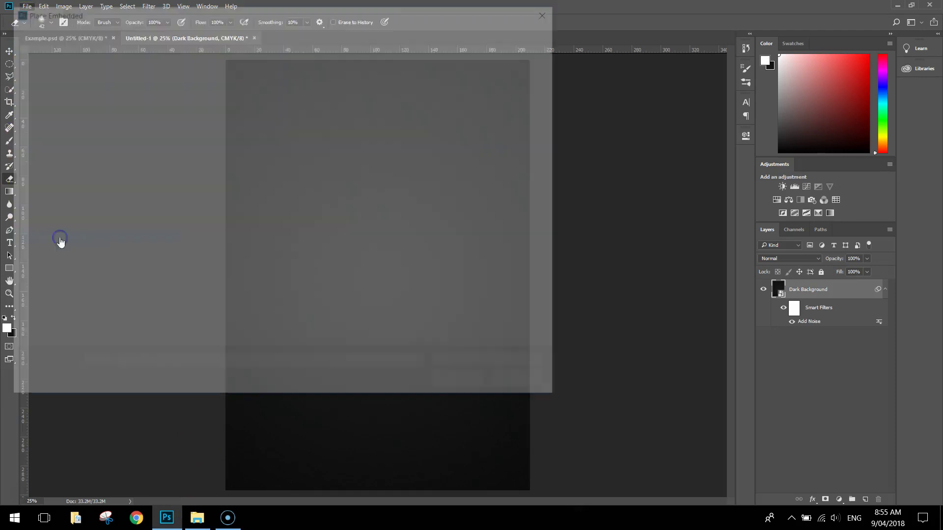
{"action": "left_click", "coordinate": [428, 111]}
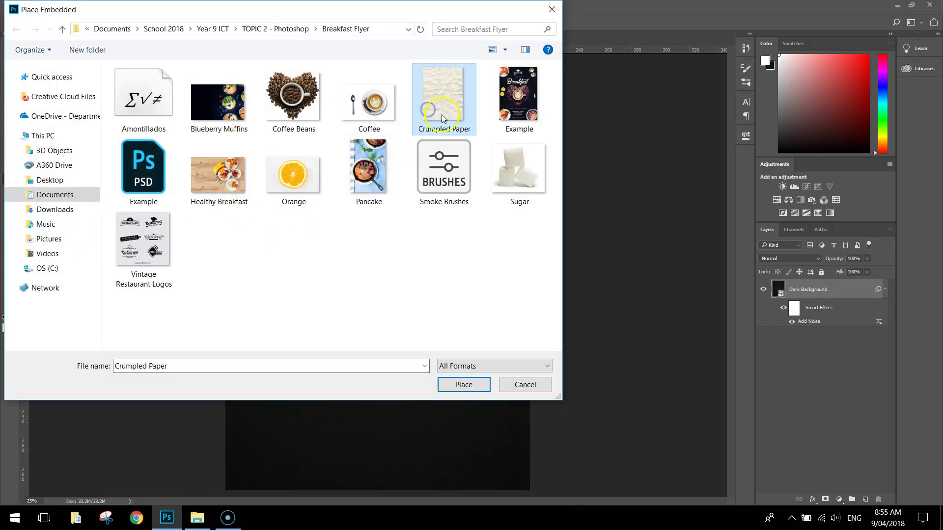
{"action": "left_click", "coordinate": [463, 386]}
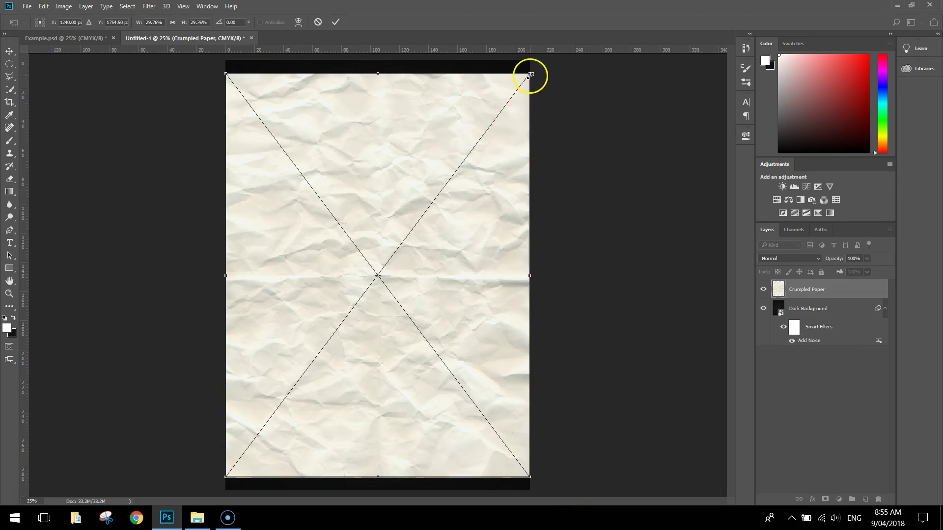
Step: Scale the crumpled paper from its centre to about 32% so it covers the page, and set its blend mode to Multiply
{"action": "left_click_drag", "start_coordinate": [529, 75], "coordinate": [542, 61]}
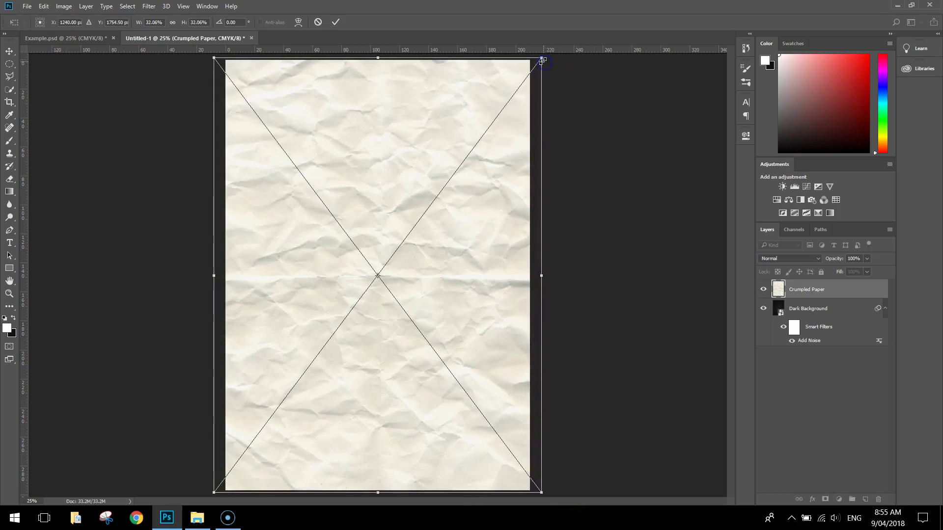
{"action": "left_click", "coordinate": [337, 22]}
{"action": "key", "text": "e"}
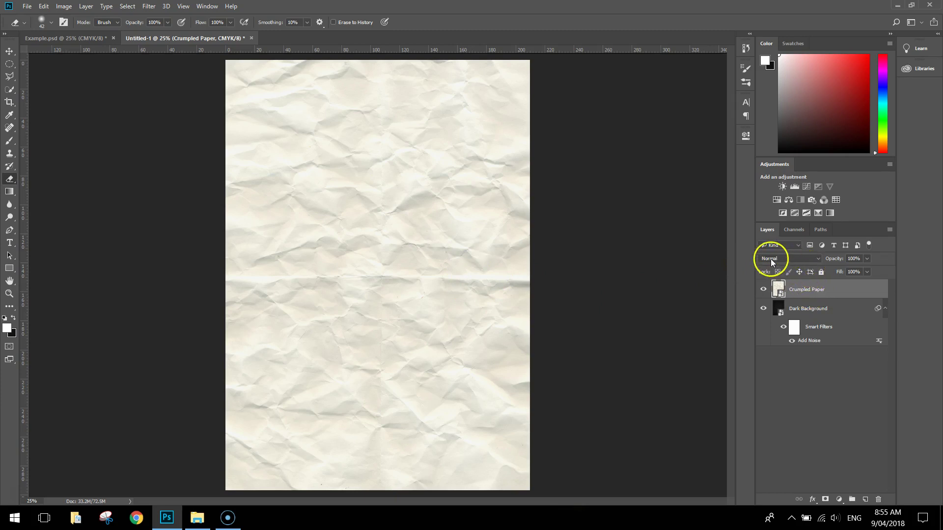
{"action": "left_click", "coordinate": [818, 260]}
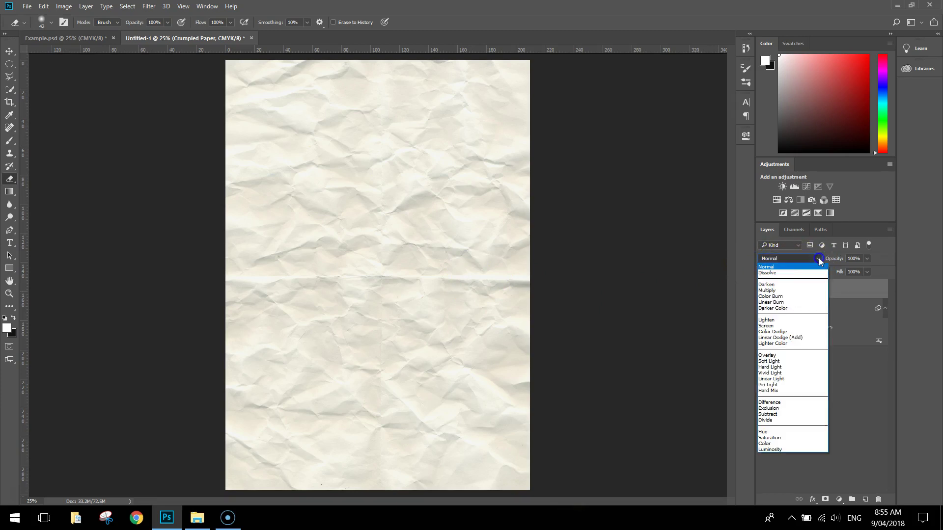
{"action": "left_click", "coordinate": [797, 290]}
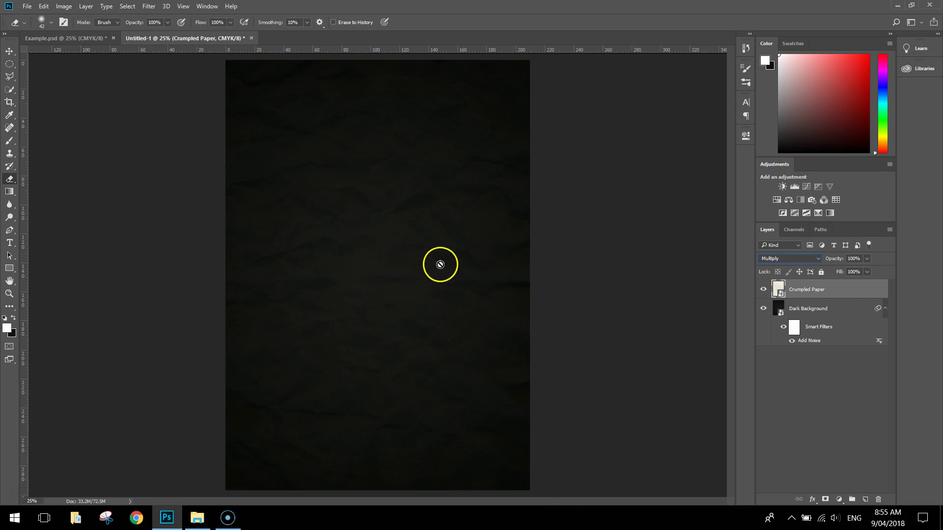
Step: Collapse the Dark Background layer's smart filters and put the Crumpled Paper and Dark Background layers into a new group
{"action": "left_click", "coordinate": [886, 310]}
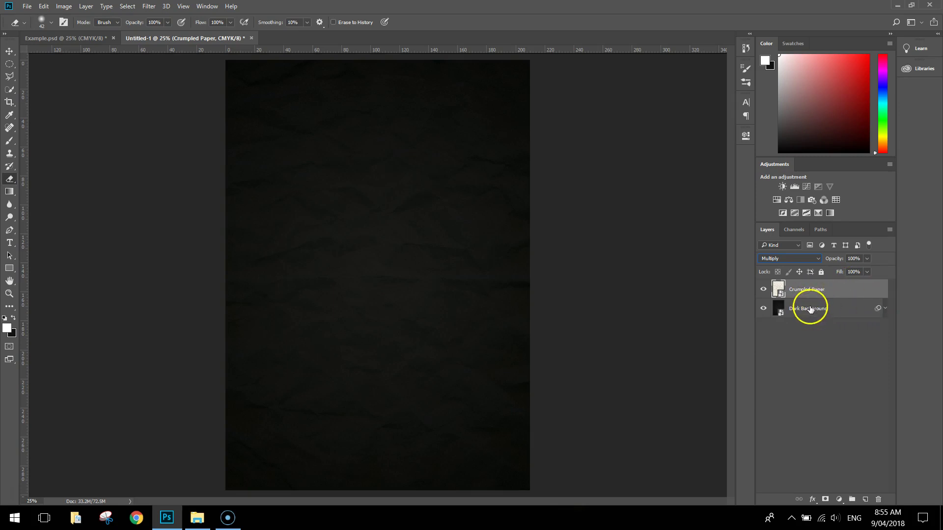
{"action": "left_click", "coordinate": [829, 309], "text": "shift"}
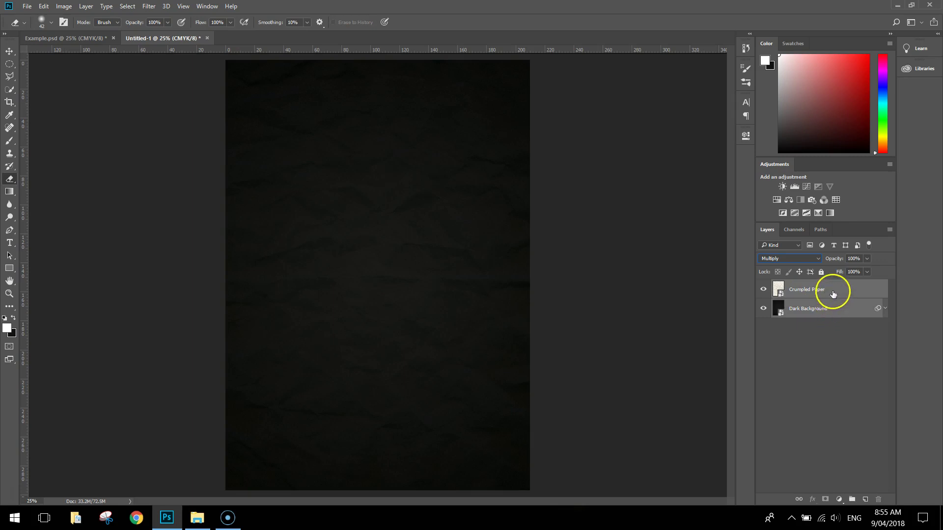
{"action": "left_click_drag", "start_coordinate": [841, 309], "coordinate": [854, 499]}
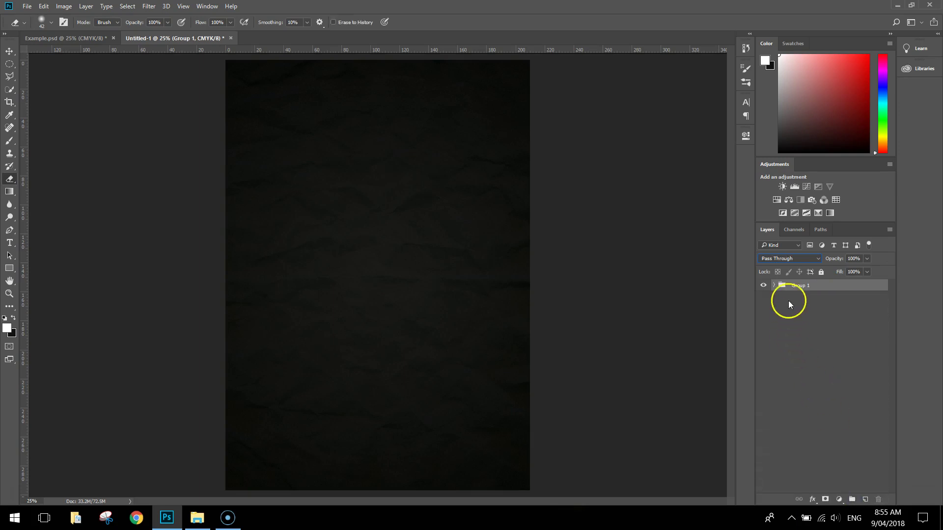
{"action": "left_click", "coordinate": [774, 286]}
{"action": "left_click_drag", "start_coordinate": [793, 301], "coordinate": [778, 288]}
{"action": "left_click", "coordinate": [776, 286]}
Step: Rename the new layer group "Background" and lock it completely
{"action": "double_click", "coordinate": [800, 287]}
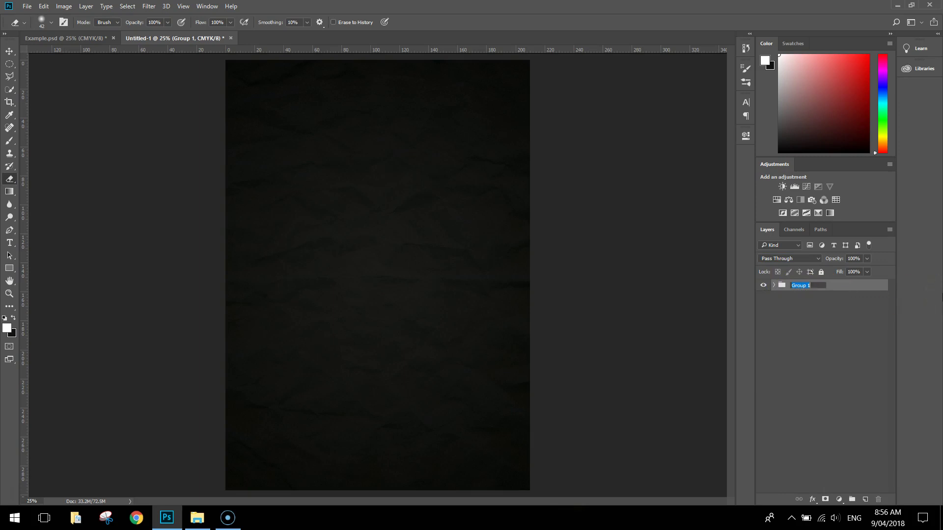
{"action": "type", "text": "Background"}
{"action": "key", "text": "Return"}
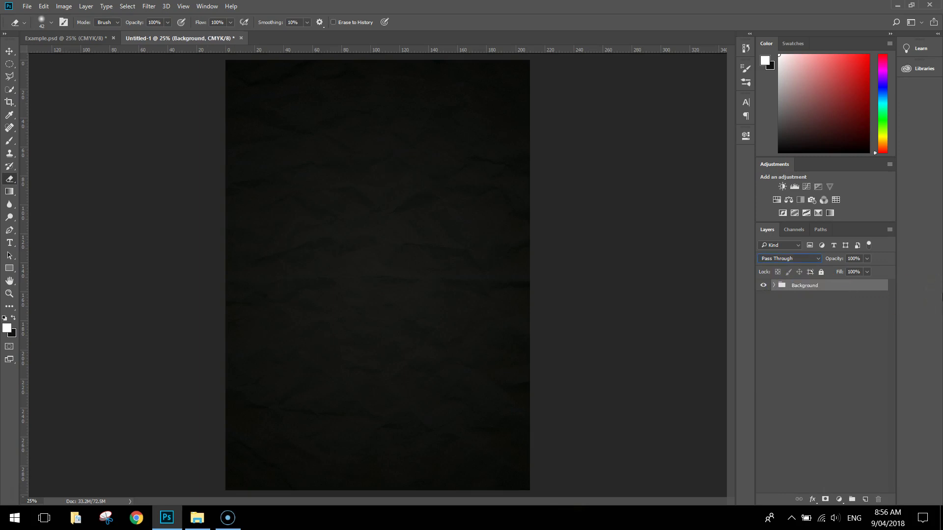
{"action": "left_click", "coordinate": [821, 272]}
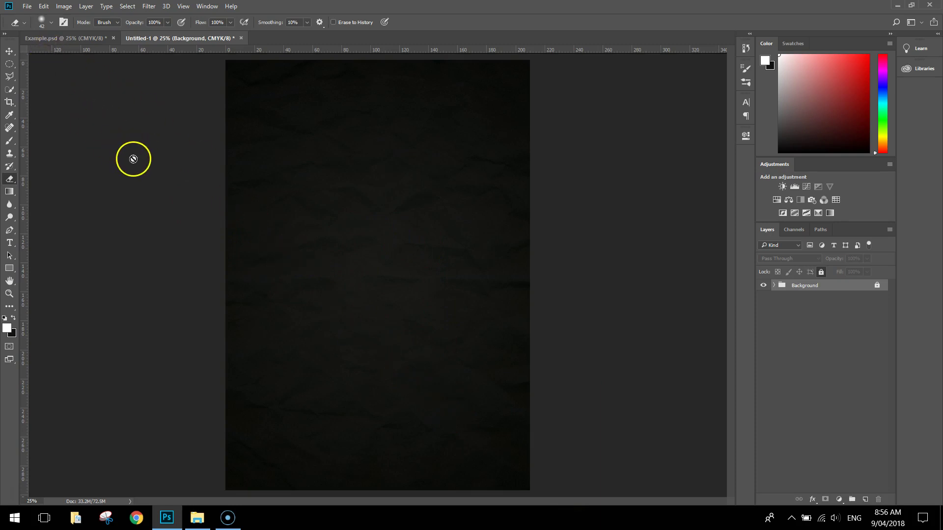
Step: Place the Coffee Beans image as an embedded object, scaled proportionally about the page centre to about 32%
{"action": "left_click", "coordinate": [27, 7]}
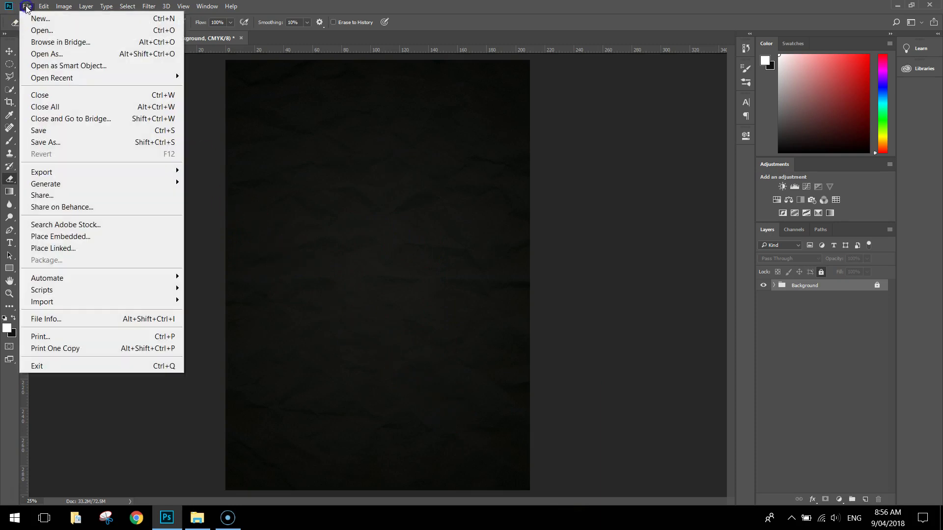
{"action": "left_click", "coordinate": [55, 237]}
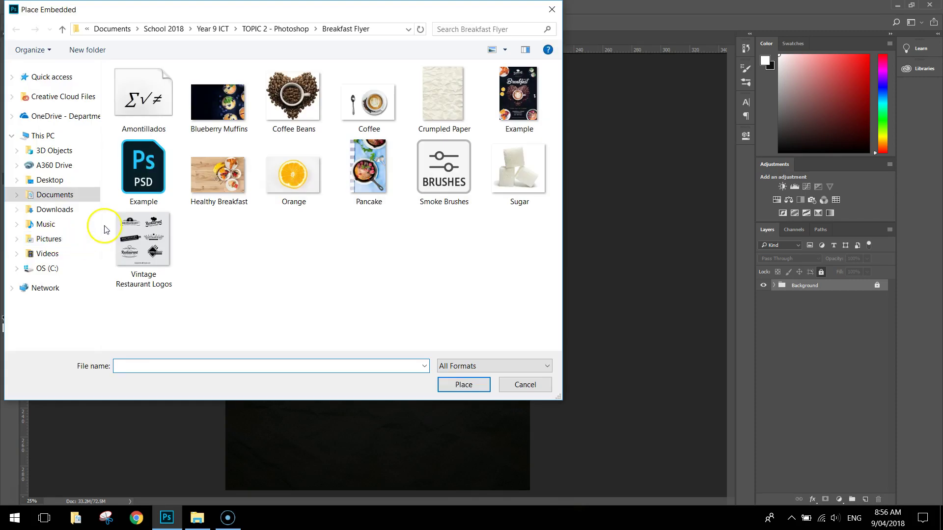
{"action": "left_click", "coordinate": [300, 115]}
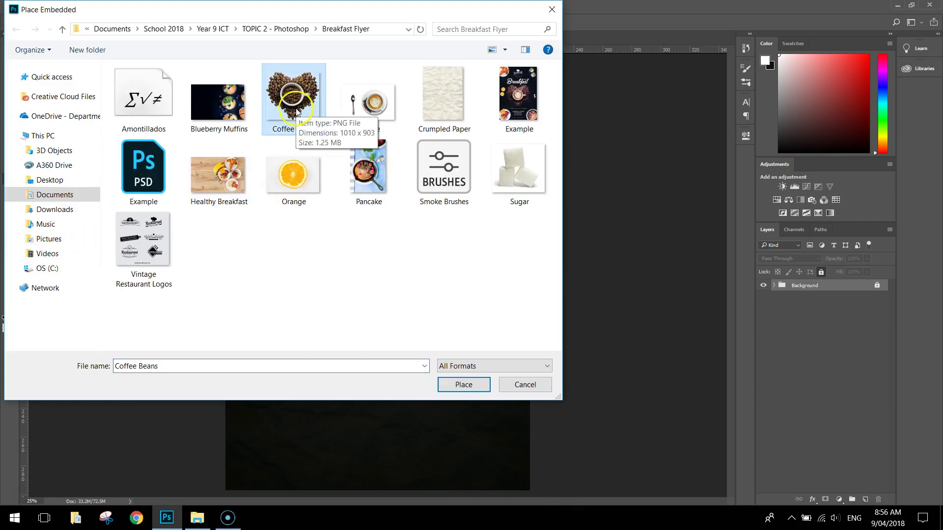
{"action": "double_click", "coordinate": [296, 111]}
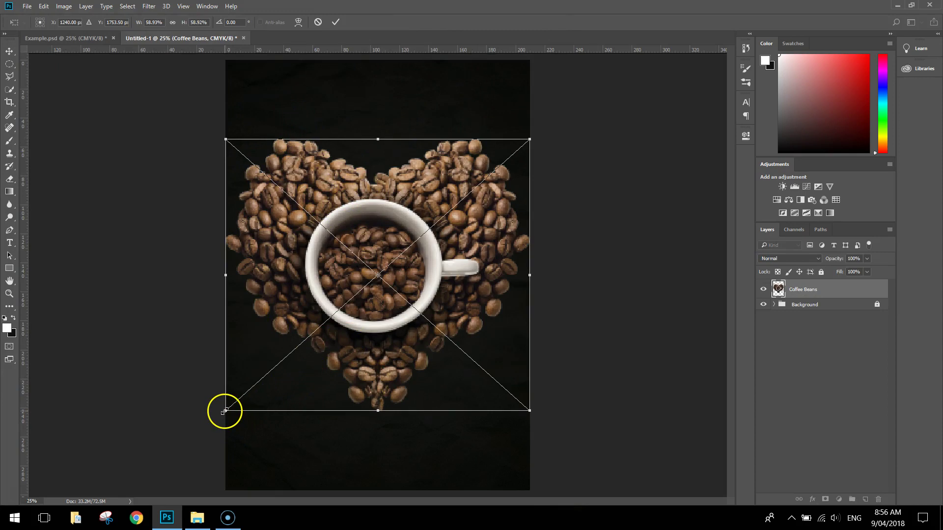
{"action": "left_click_drag", "start_coordinate": [225, 410], "coordinate": [305, 364]}
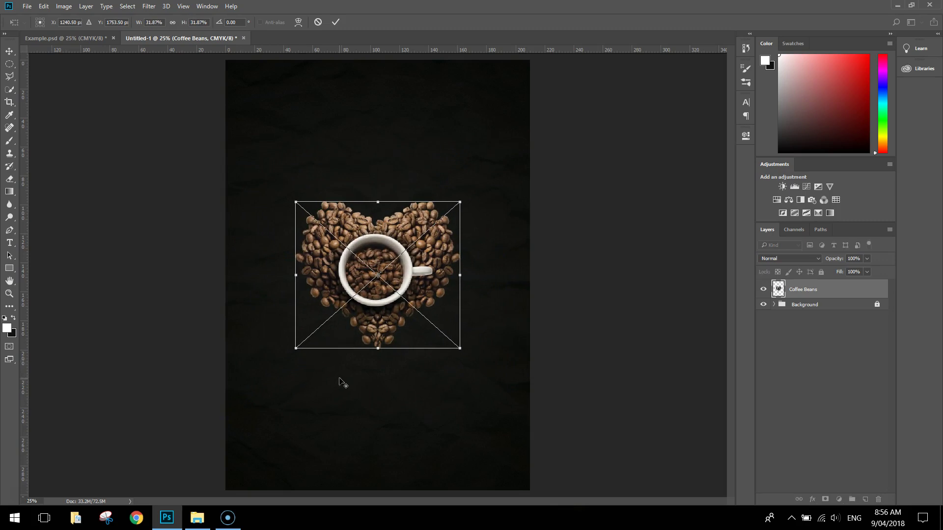
{"action": "left_click", "coordinate": [336, 22]}
{"action": "key", "text": "e"}
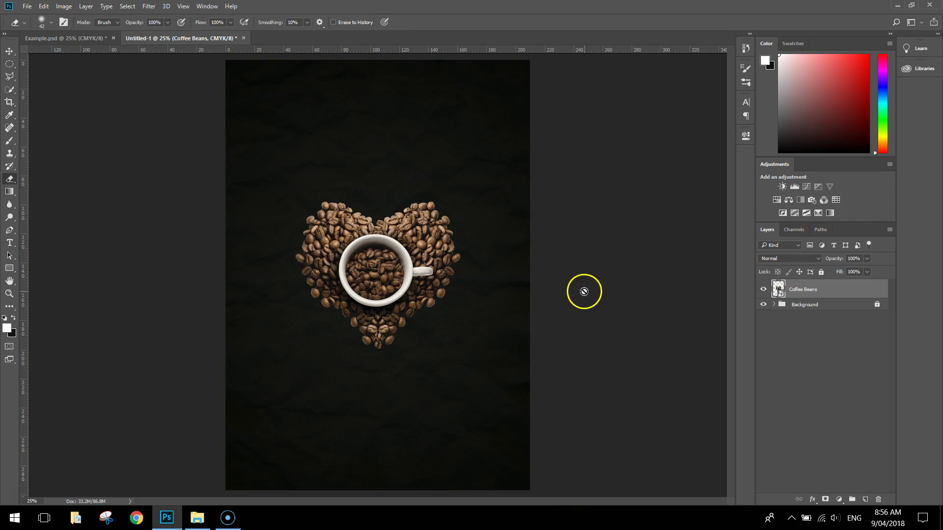
Step: Place the Coffee image as an embedded object, move it above the bean heart and scale it to about 25%
{"action": "left_click", "coordinate": [27, 7]}
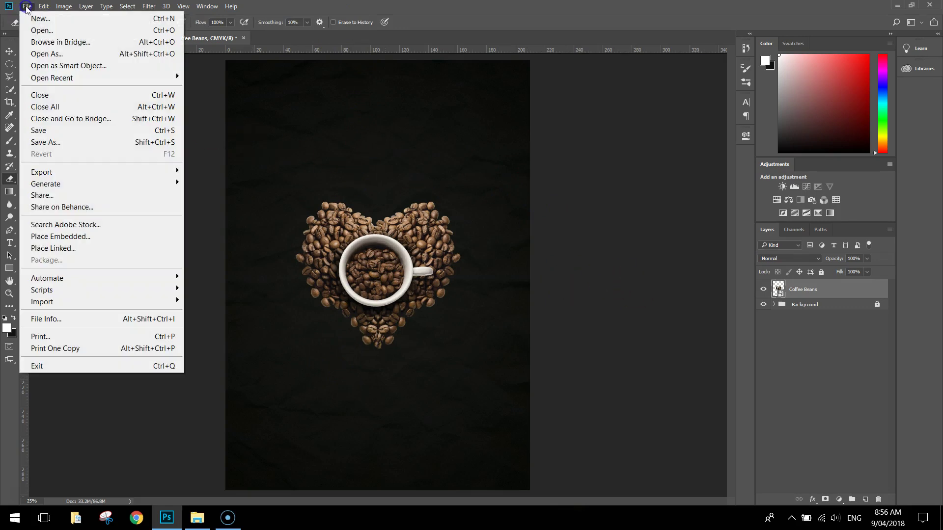
{"action": "left_click", "coordinate": [51, 237]}
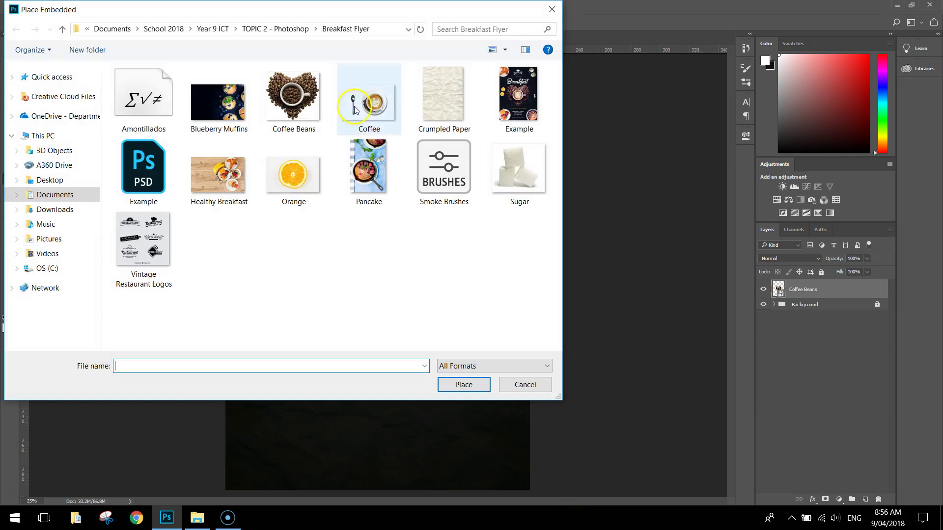
{"action": "double_click", "coordinate": [372, 102]}
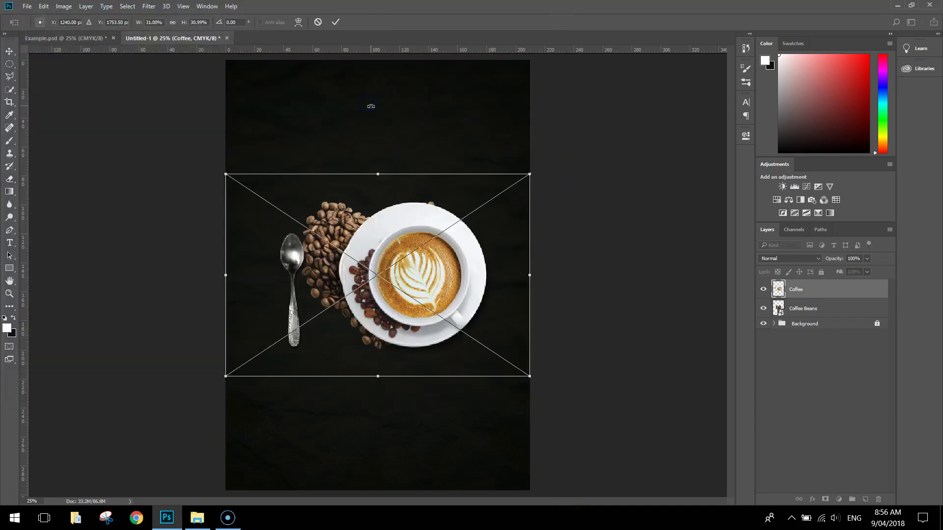
{"action": "left_click_drag", "start_coordinate": [406, 305], "coordinate": [404, 181]}
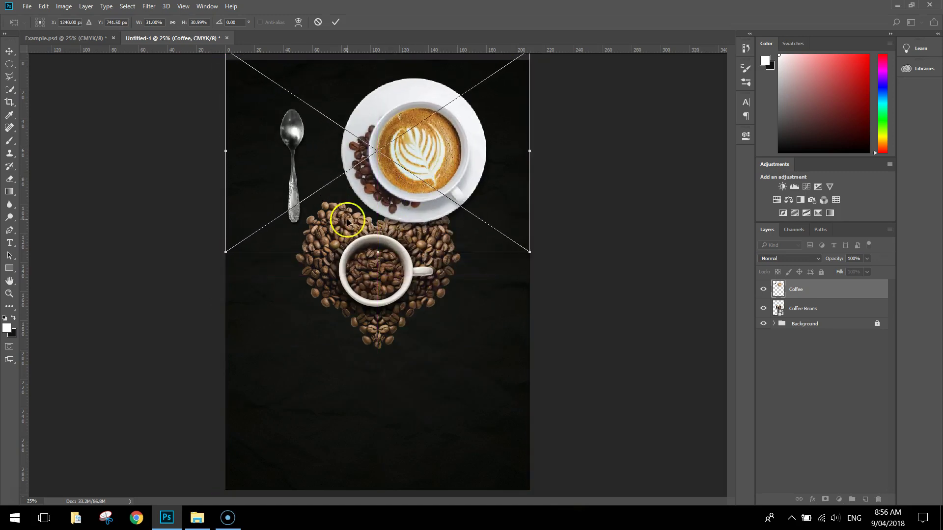
{"action": "left_click_drag", "start_coordinate": [224, 252], "coordinate": [258, 231]}
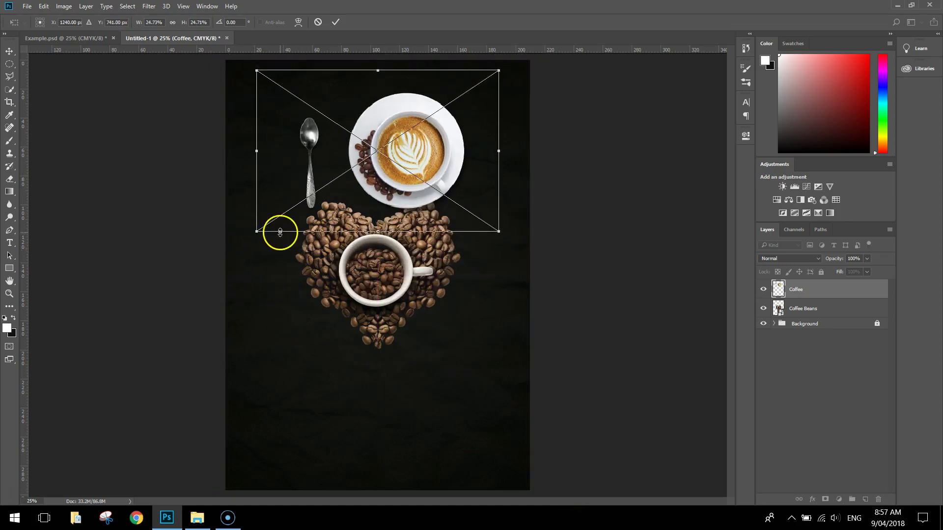
{"action": "left_click", "coordinate": [335, 22]}
{"action": "key", "text": "e"}
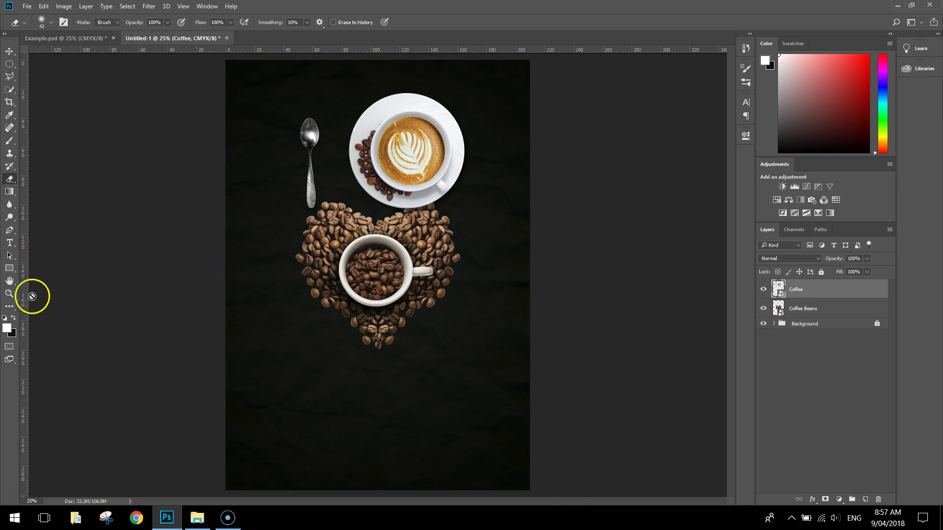
Step: Make an elliptical selection around the latte's coffee surface, just inside the rim of its cup
{"action": "left_click", "coordinate": [10, 293]}
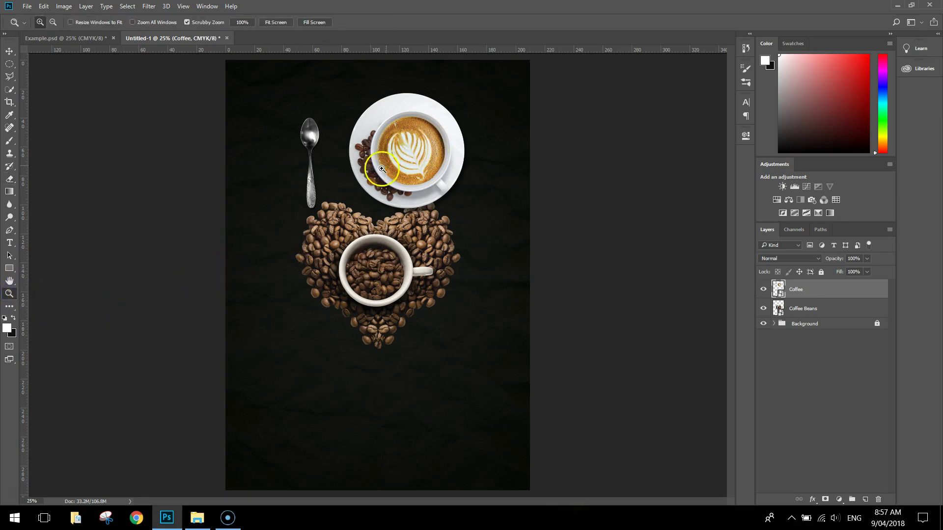
{"action": "left_click_drag", "start_coordinate": [379, 127], "coordinate": [462, 235]}
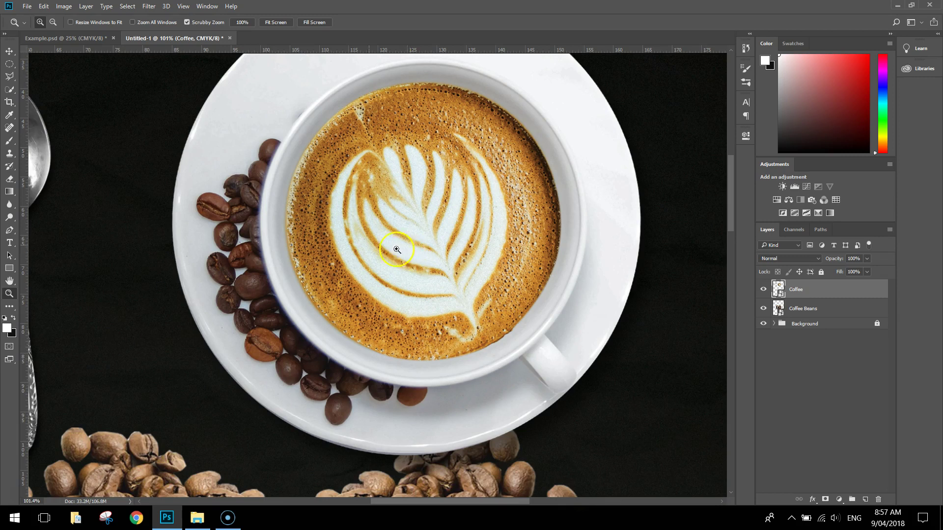
{"action": "left_click_drag", "start_coordinate": [9, 64], "coordinate": [53, 78]}
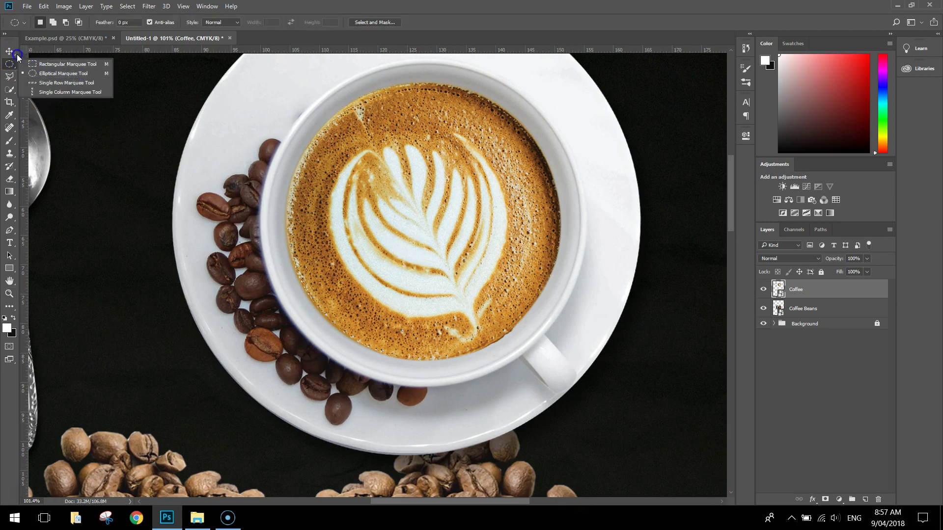
{"action": "left_click", "coordinate": [33, 64]}
{"action": "left_click_drag", "start_coordinate": [10, 66], "coordinate": [10, 66]}
{"action": "mouse_move", "coordinate": [67, 66]}
{"action": "left_mouse_down"}
{"action": "mouse_move", "coordinate": [98, 67]}
{"action": "mouse_move", "coordinate": [50, 75]}
{"action": "left_mouse_up"}
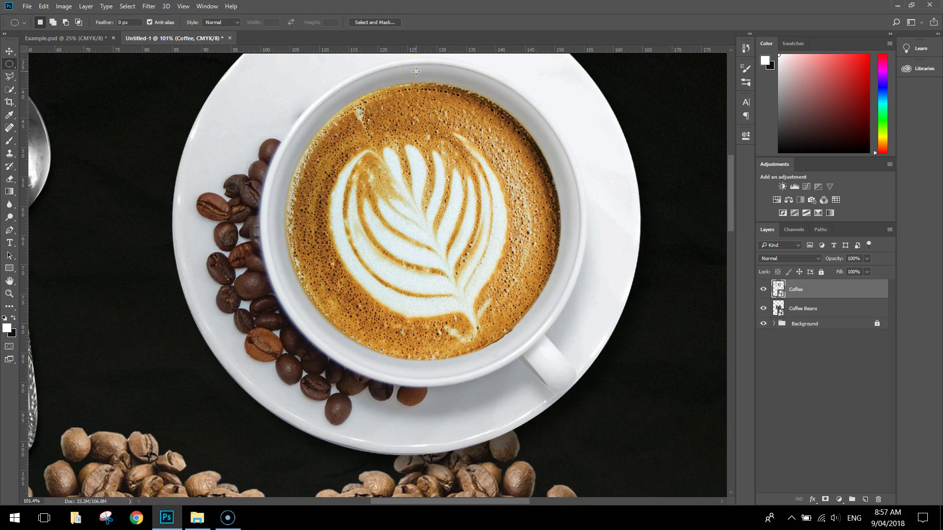
{"action": "left_click_drag", "start_coordinate": [416, 72], "coordinate": [707, 494]}
{"action": "left_click_drag", "start_coordinate": [644, 184], "coordinate": [506, 190]}
{"action": "left_click", "coordinate": [479, 237]}
Step: Mask the Coffee layer to the elliptical selection and move the masked coffee over the bean-filled cup in the heart
{"action": "scroll", "coordinate": [480, 237], "scroll_direction": "down", "scroll_amount": 5}
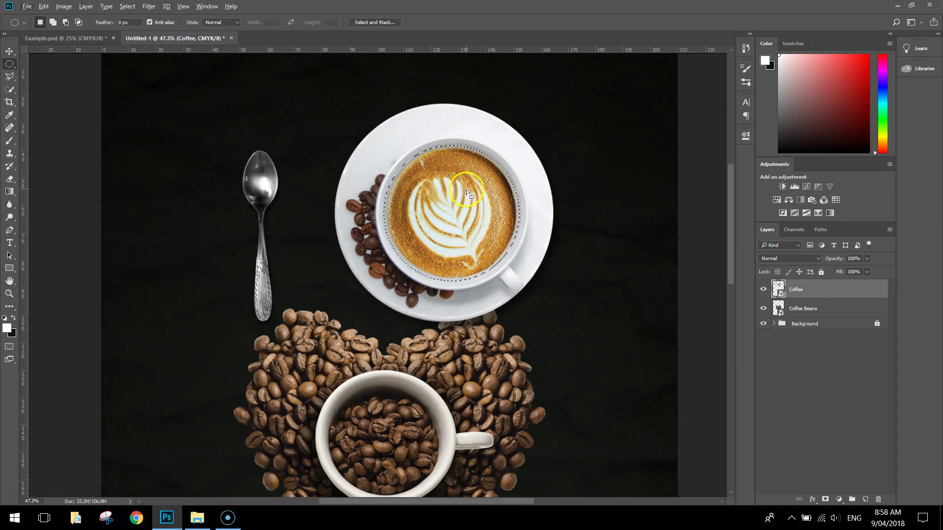
{"action": "left_click", "coordinate": [826, 499]}
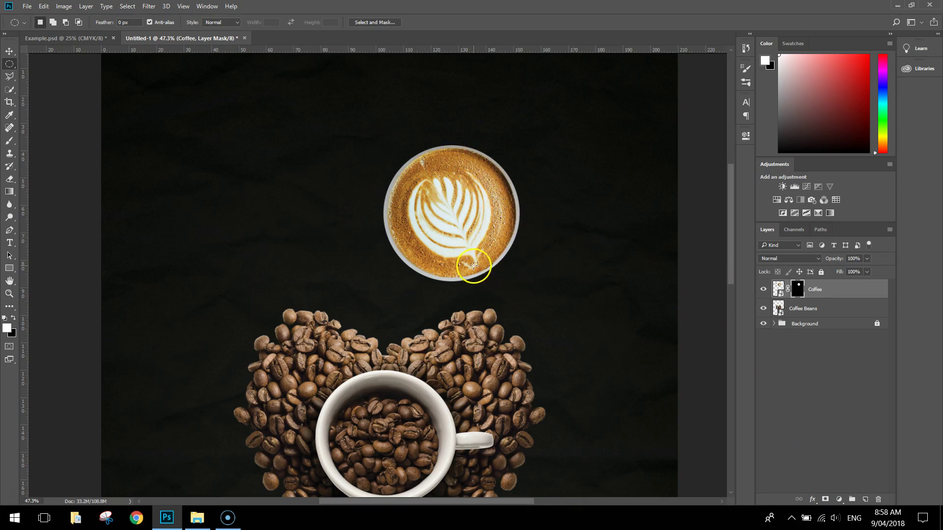
{"action": "left_click", "coordinate": [9, 51]}
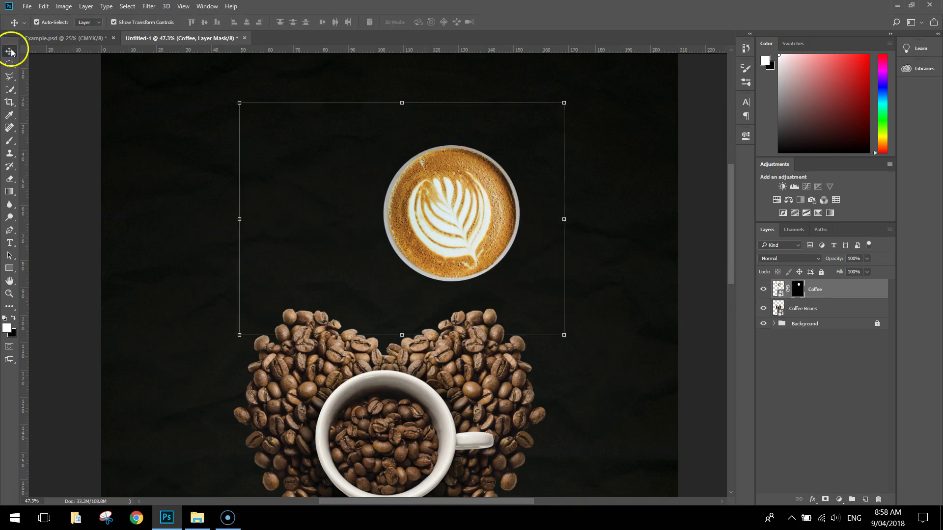
{"action": "left_click_drag", "start_coordinate": [477, 198], "coordinate": [406, 428]}
{"action": "scroll", "coordinate": [423, 399], "scroll_direction": "down", "scroll_amount": 2}
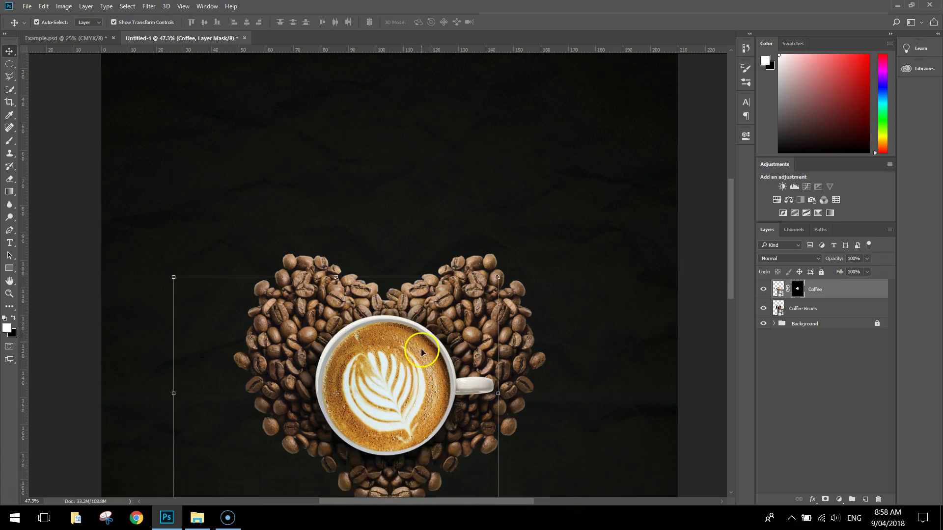
{"action": "scroll", "coordinate": [422, 352], "scroll_direction": "down", "scroll_amount": 3}
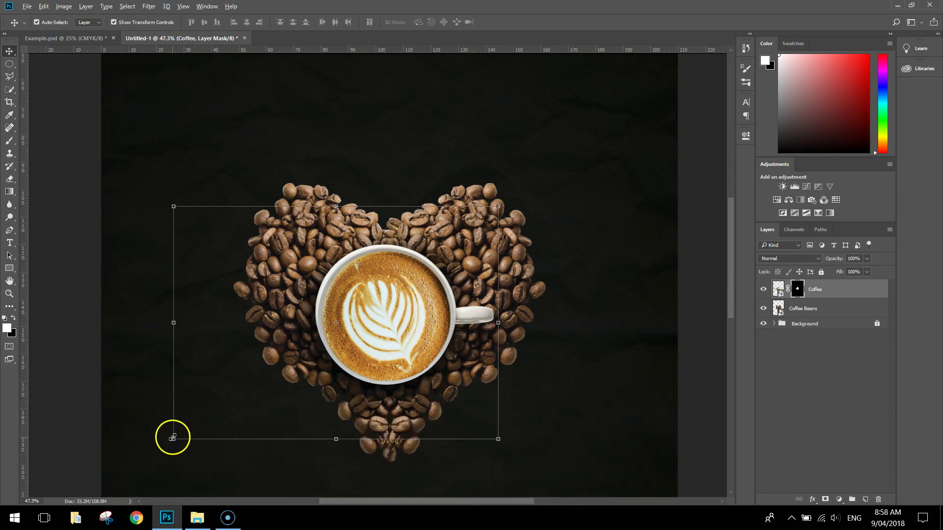
Step: Scale the masked coffee down to about 88% width and 90% height so it fits inside the cup's rim
{"action": "left_click", "coordinate": [172, 437]}
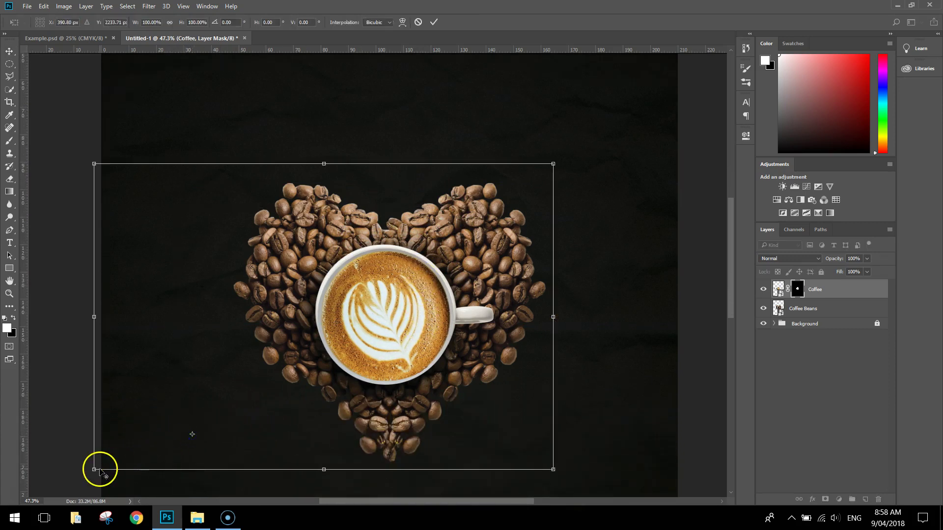
{"action": "left_click_drag", "start_coordinate": [94, 470], "coordinate": [126, 454]}
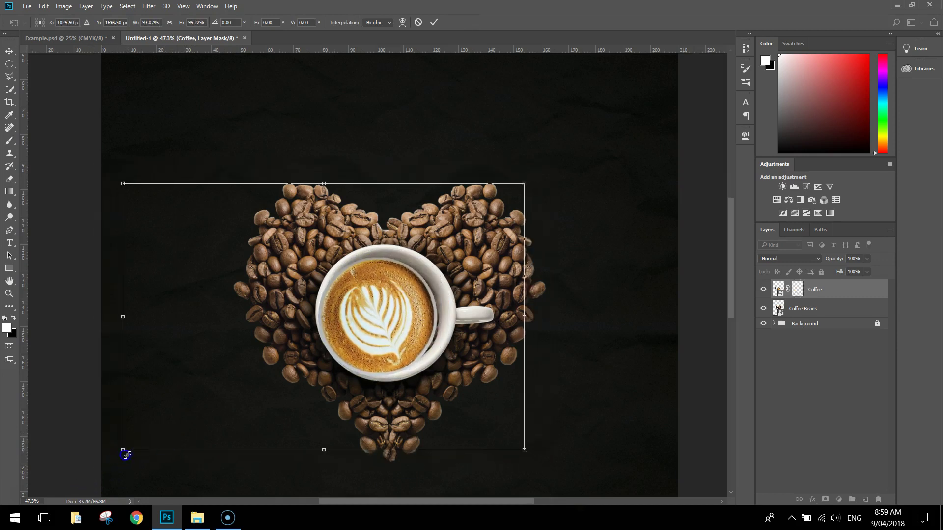
{"action": "left_click_drag", "start_coordinate": [370, 349], "coordinate": [356, 351]}
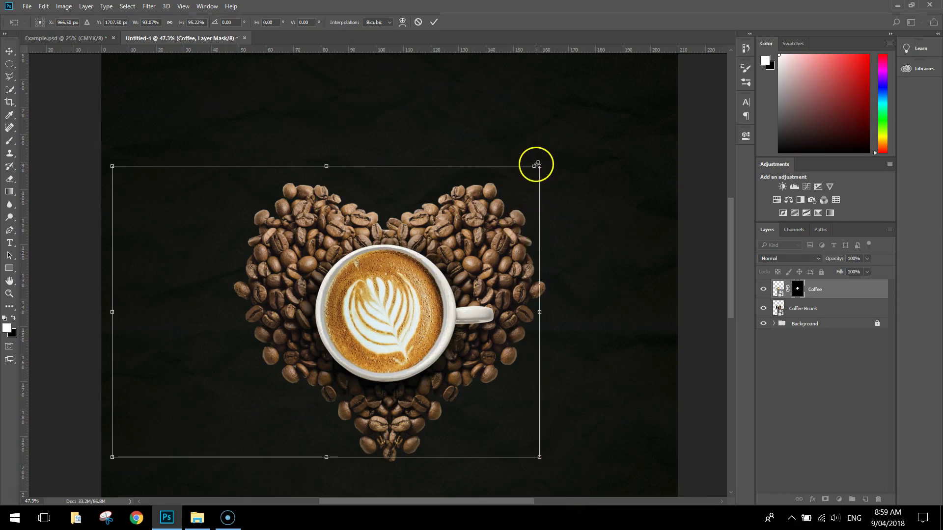
{"action": "left_click_drag", "start_coordinate": [538, 167], "coordinate": [527, 175]}
{"action": "scroll", "coordinate": [424, 306], "scroll_direction": "up", "scroll_amount": 5}
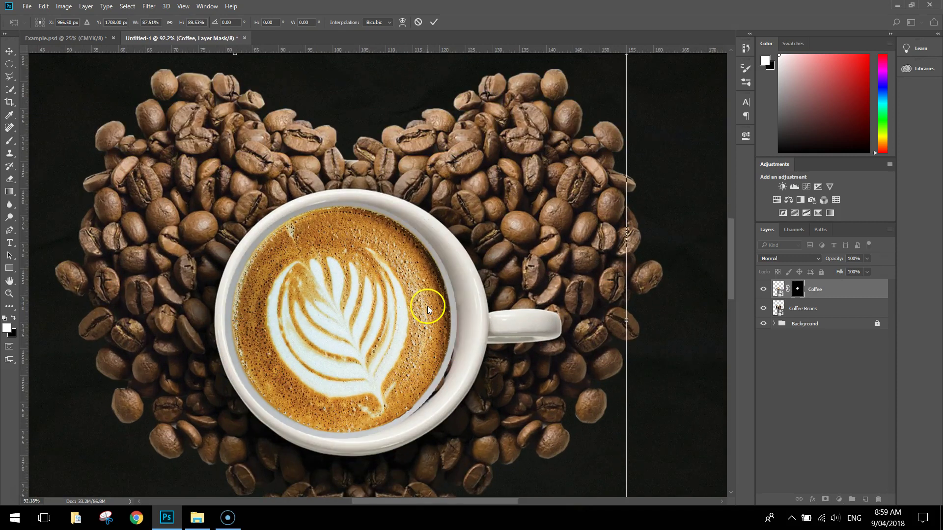
Step: Nudge the scaled coffee until it sits centred in the cup opening, applying the transform and fine-tuning its position
{"action": "key", "text": "Right"}
{"action": "key", "text": "shift+Right"}
{"action": "key", "text": "Right"}
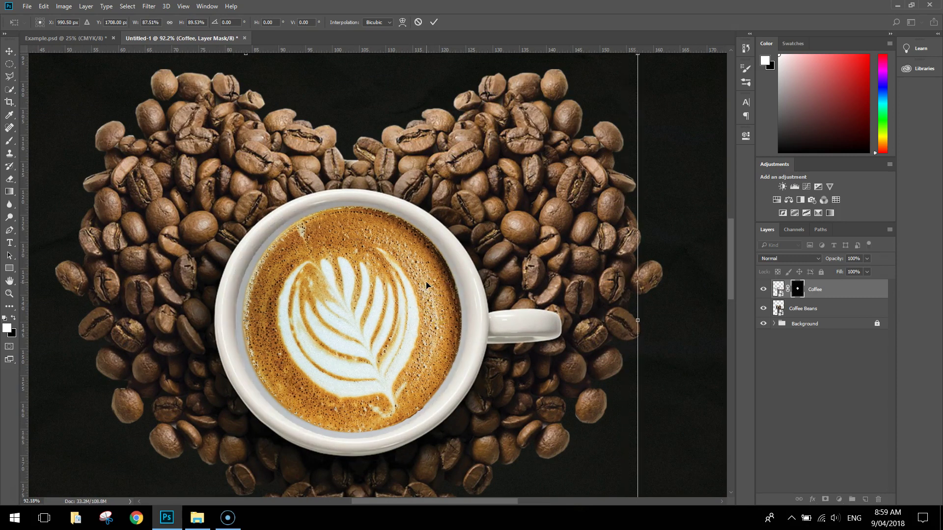
{"action": "key", "text": "Left"}
{"action": "key", "text": "Left"}
{"action": "key", "text": "Left"}
{"action": "key", "text": "Left"}
{"action": "key", "text": "Left"}
{"action": "key", "text": "Left"}
{"action": "key", "text": "Left"}
{"action": "key", "text": "Down"}
{"action": "key", "text": "Right"}
{"action": "key", "text": "Right"}
{"action": "key", "text": "Right"}
{"action": "key", "text": "Right"}
{"action": "key", "text": "Right"}
{"action": "key", "text": "Down"}
{"action": "left_click", "coordinate": [435, 22]}
{"action": "left_click", "coordinate": [421, 70]}
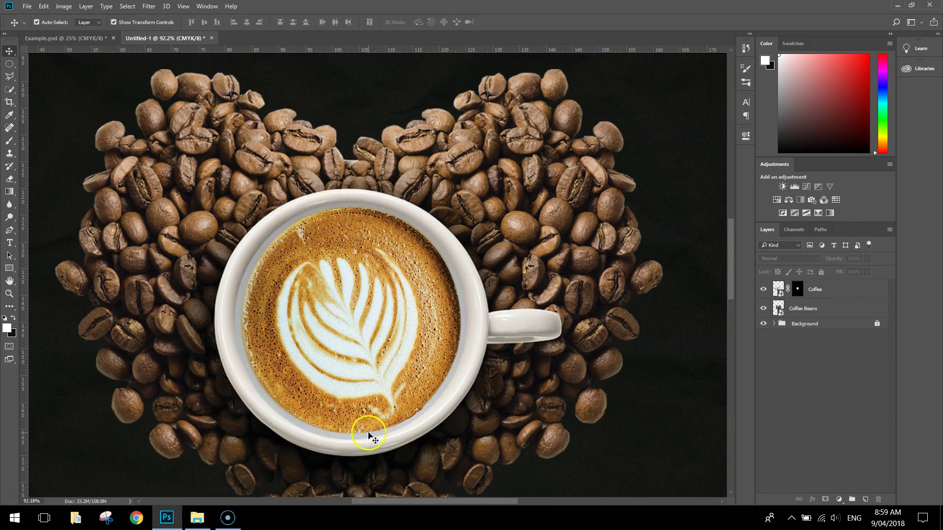
{"action": "left_click", "coordinate": [384, 363]}
{"action": "left_click_drag", "start_coordinate": [384, 359], "coordinate": [382, 360]}
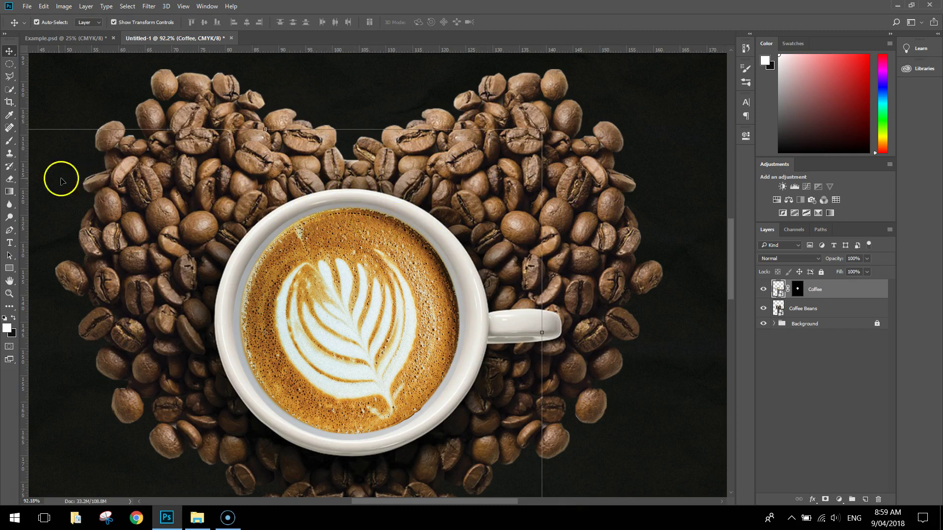
Step: Set up the Eraser tool with a soft round brush at 50% hardness
{"action": "left_click_drag", "start_coordinate": [9, 179], "coordinate": [39, 181]}
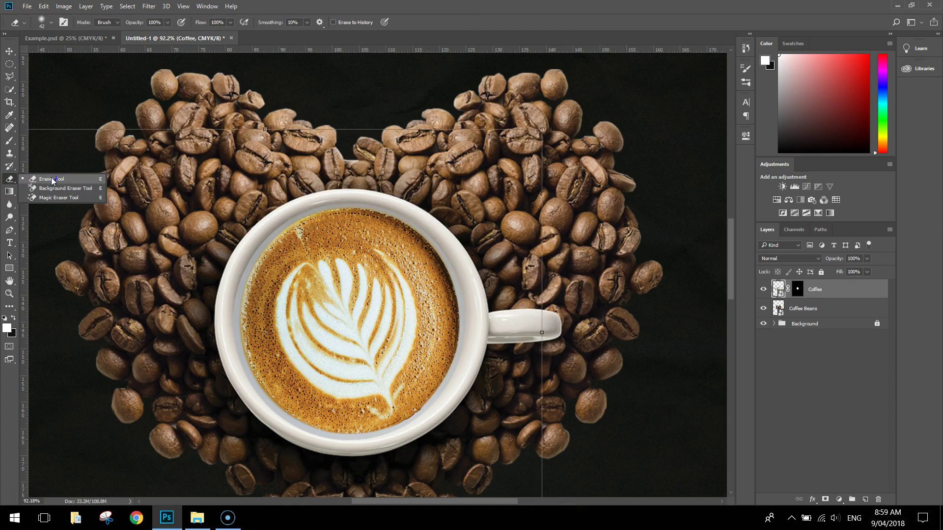
{"action": "left_click", "coordinate": [52, 179]}
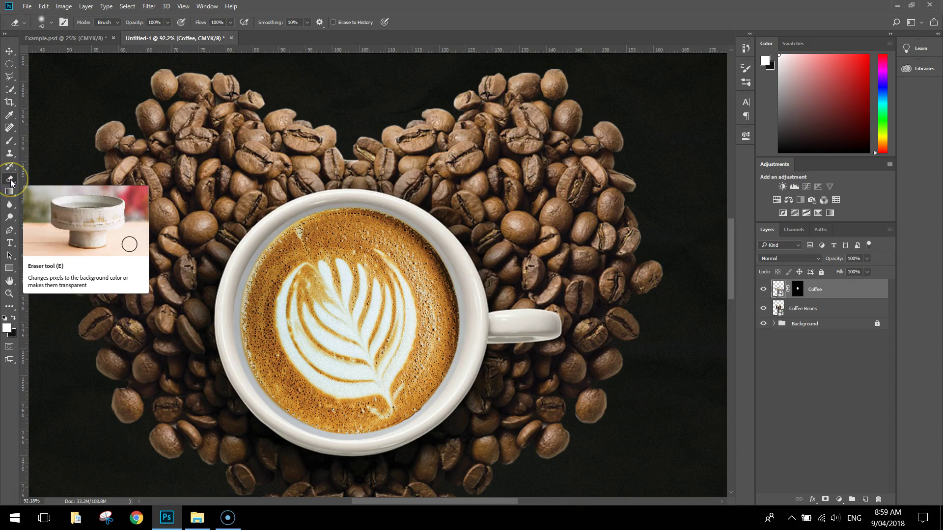
{"action": "left_click", "coordinate": [51, 23]}
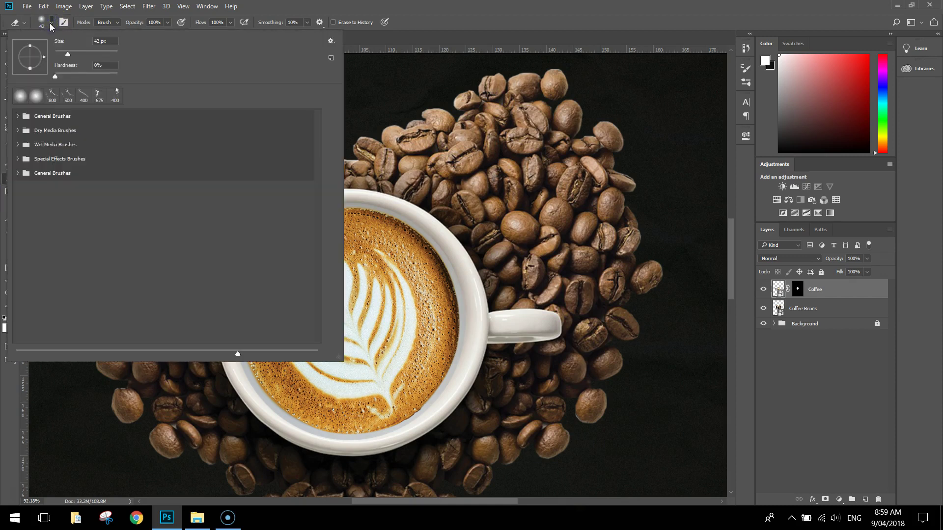
{"action": "left_click", "coordinate": [18, 96]}
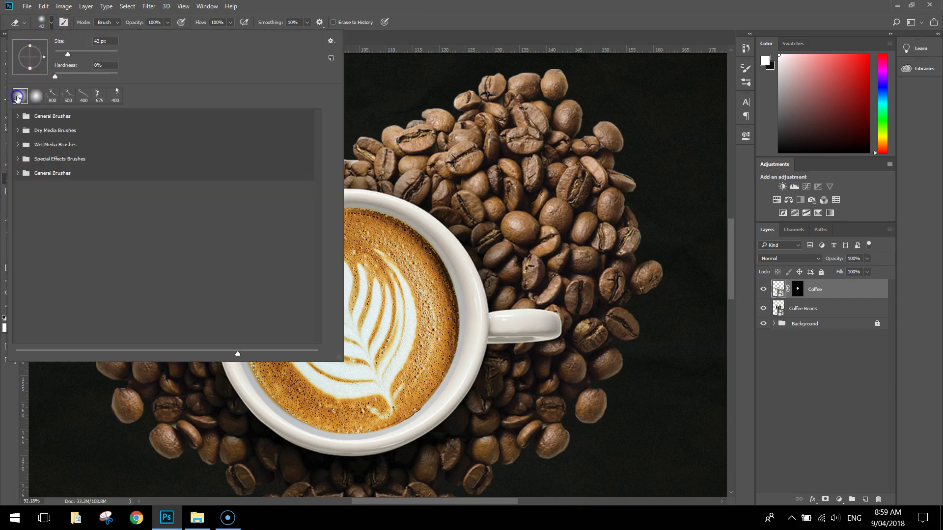
{"action": "left_click", "coordinate": [72, 65]}
{"action": "left_click", "coordinate": [90, 67]}
{"action": "key", "text": "Tab"}
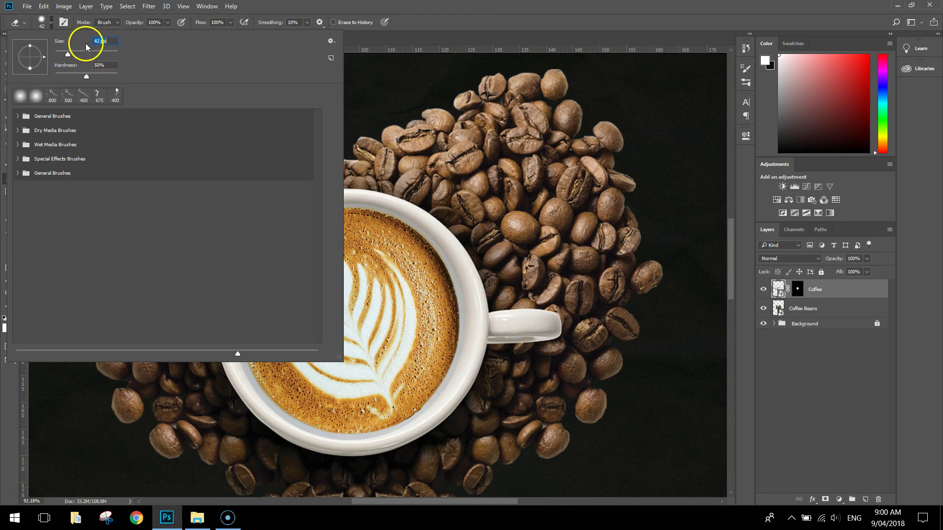
{"action": "key", "text": "Return"}
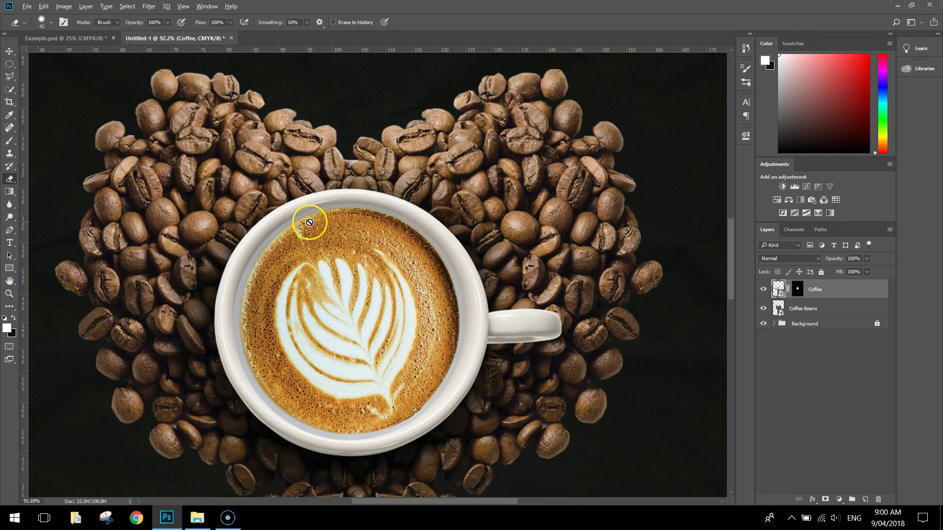
Step: Target the Coffee layer's mask and erase the grey rim along the coffee's upper and right edges with a 25 px brush
{"action": "scroll", "coordinate": [310, 219], "scroll_direction": "up", "scroll_amount": 3}
{"action": "scroll", "coordinate": [328, 230], "scroll_direction": "down", "scroll_amount": 3}
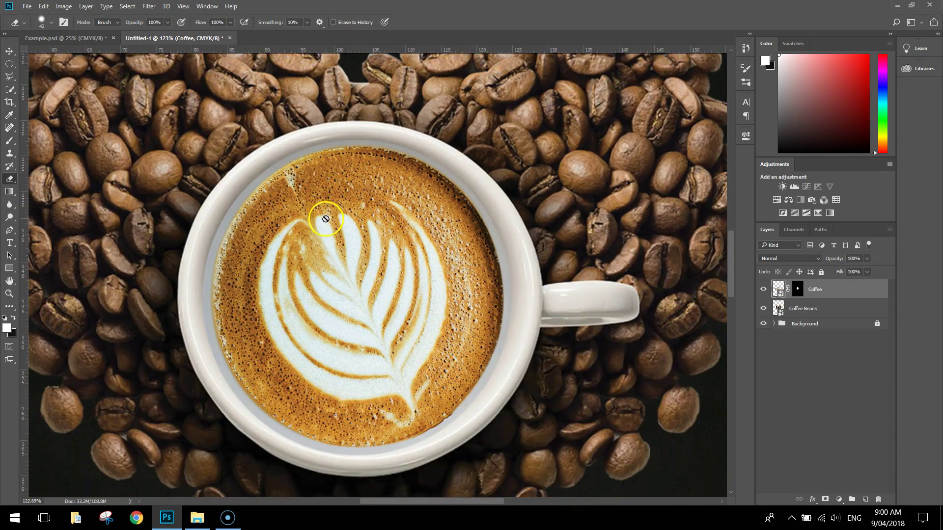
{"action": "left_click", "coordinate": [321, 217]}
{"action": "left_click", "coordinate": [797, 289]}
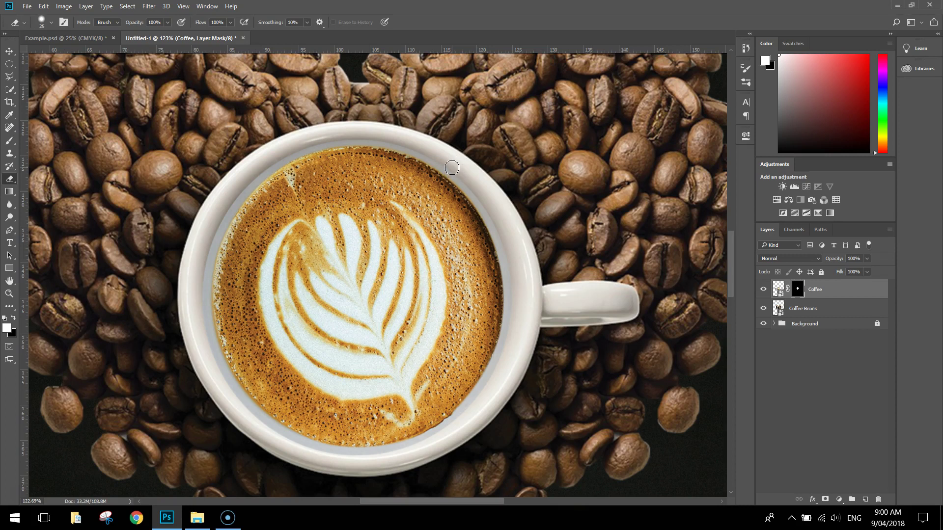
{"action": "left_click", "coordinate": [431, 156]}
{"action": "mouse_move", "coordinate": [432, 157]}
{"action": "left_mouse_down"}
{"action": "mouse_move", "coordinate": [466, 154]}
{"action": "mouse_move", "coordinate": [410, 149]}
{"action": "left_mouse_up"}
{"action": "left_click", "coordinate": [342, 140]}
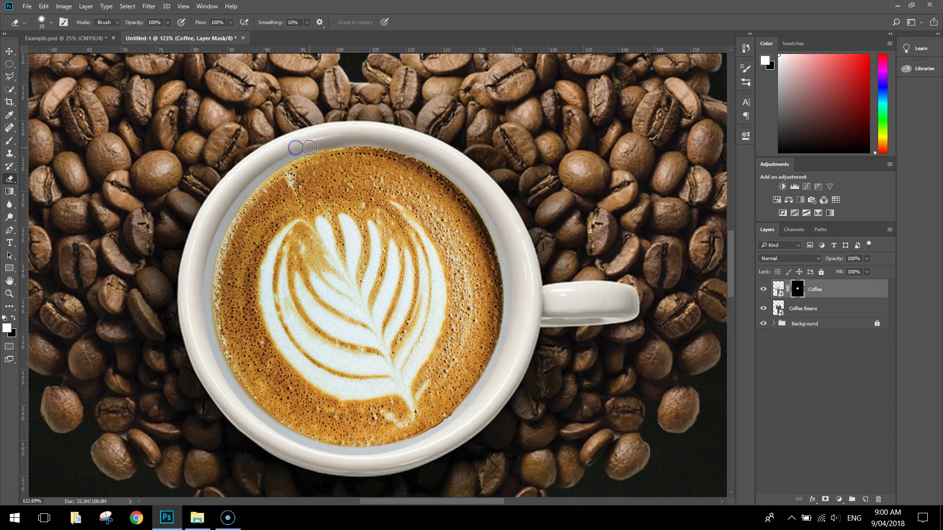
{"action": "mouse_move", "coordinate": [408, 152]}
{"action": "left_mouse_down"}
{"action": "mouse_move", "coordinate": [454, 154]}
{"action": "mouse_move", "coordinate": [416, 151]}
{"action": "left_mouse_up"}
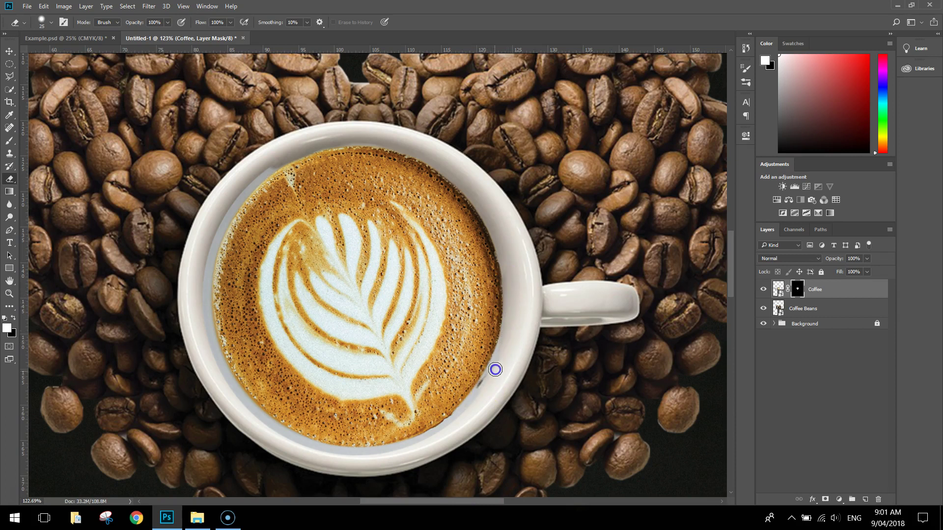
{"action": "mouse_move", "coordinate": [512, 318]}
{"action": "left_mouse_down"}
{"action": "mouse_move", "coordinate": [540, 375]}
{"action": "mouse_move", "coordinate": [478, 335]}
{"action": "mouse_move", "coordinate": [508, 385]}
{"action": "mouse_move", "coordinate": [487, 385]}
{"action": "left_mouse_up"}
{"action": "mouse_move", "coordinate": [505, 344]}
{"action": "left_mouse_down"}
{"action": "mouse_move", "coordinate": [488, 375]}
{"action": "mouse_move", "coordinate": [482, 367]}
{"action": "mouse_move", "coordinate": [485, 400]}
{"action": "mouse_move", "coordinate": [461, 415]}
{"action": "left_mouse_up"}
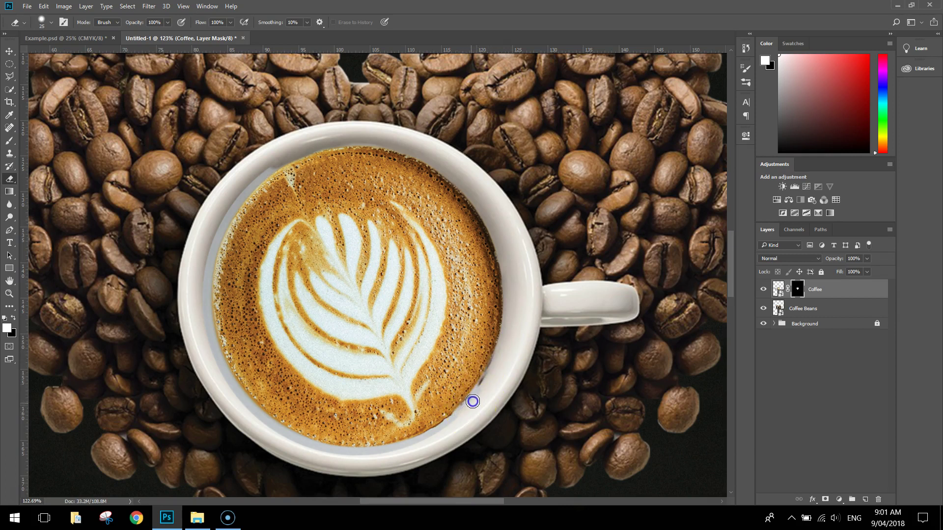
Step: Erase the remaining grey rim along the coffee's left and lower edges on the layer mask
{"action": "left_click_drag", "start_coordinate": [250, 287], "coordinate": [269, 169]}
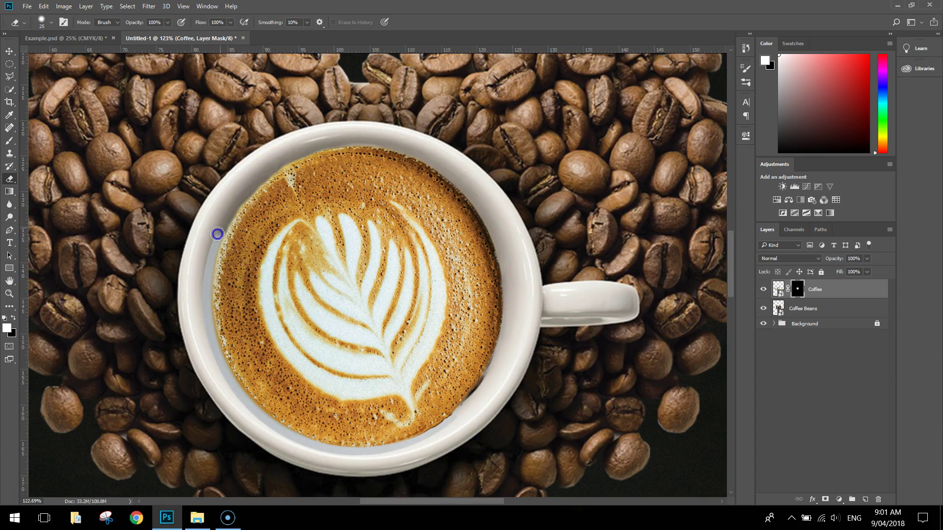
{"action": "mouse_move", "coordinate": [206, 301]}
{"action": "left_mouse_down"}
{"action": "mouse_move", "coordinate": [213, 275]}
{"action": "mouse_move", "coordinate": [201, 253]}
{"action": "mouse_move", "coordinate": [211, 236]}
{"action": "mouse_move", "coordinate": [206, 265]}
{"action": "left_mouse_up"}
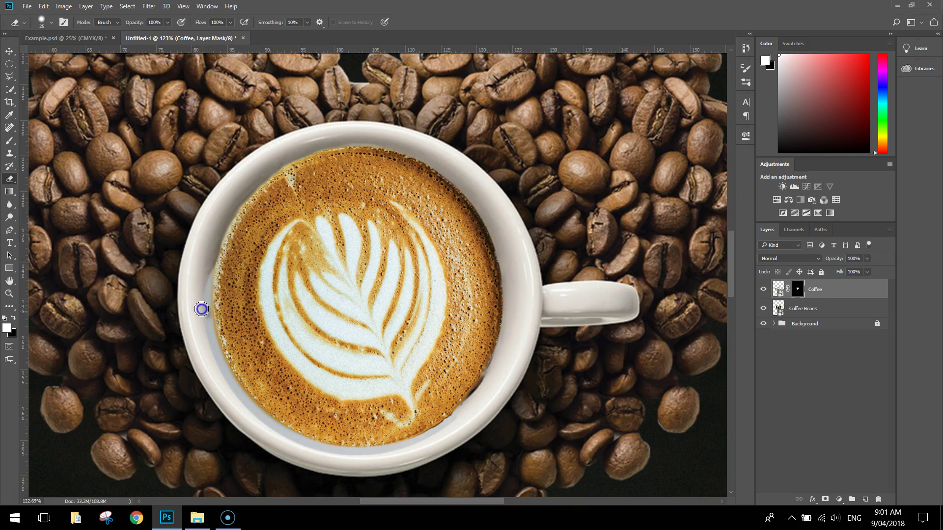
{"action": "left_click_drag", "start_coordinate": [210, 260], "coordinate": [206, 288]}
{"action": "left_click_drag", "start_coordinate": [210, 348], "coordinate": [217, 375]}
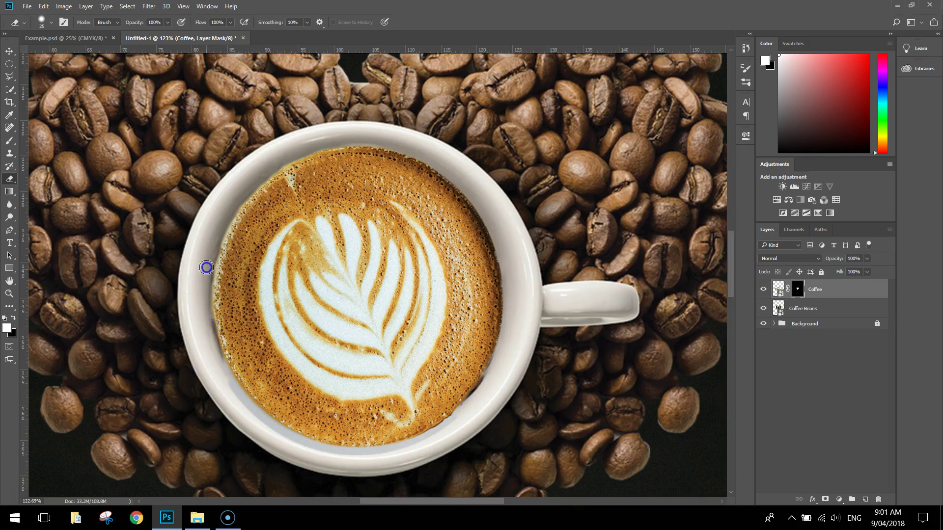
{"action": "mouse_move", "coordinate": [208, 245]}
{"action": "left_mouse_down"}
{"action": "mouse_move", "coordinate": [196, 280]}
{"action": "mouse_move", "coordinate": [205, 385]}
{"action": "mouse_move", "coordinate": [211, 364]}
{"action": "mouse_move", "coordinate": [220, 372]}
{"action": "left_mouse_up"}
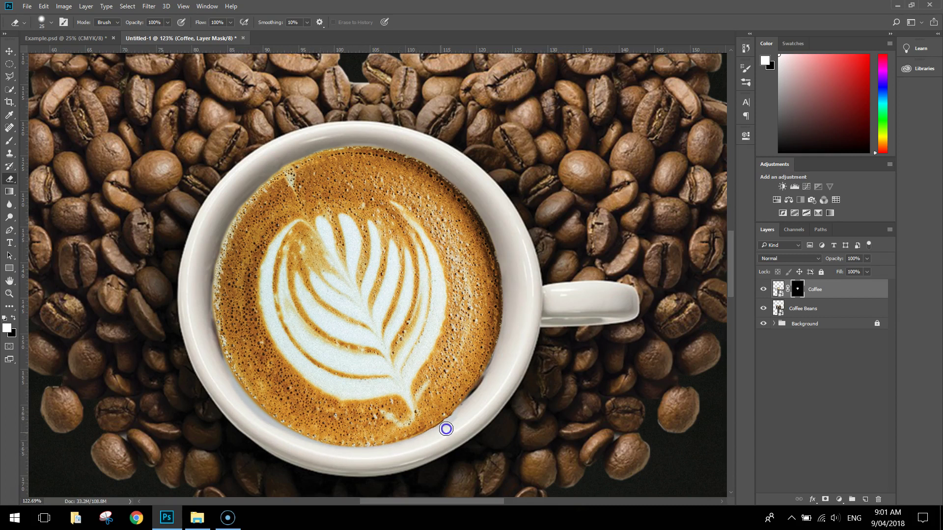
{"action": "mouse_move", "coordinate": [483, 407]}
{"action": "left_mouse_down"}
{"action": "mouse_move", "coordinate": [449, 421]}
{"action": "mouse_move", "coordinate": [468, 409]}
{"action": "left_mouse_up"}
{"action": "mouse_move", "coordinate": [314, 420]}
{"action": "left_mouse_down"}
{"action": "mouse_move", "coordinate": [295, 417]}
{"action": "mouse_move", "coordinate": [312, 442]}
{"action": "mouse_move", "coordinate": [303, 447]}
{"action": "left_mouse_up"}
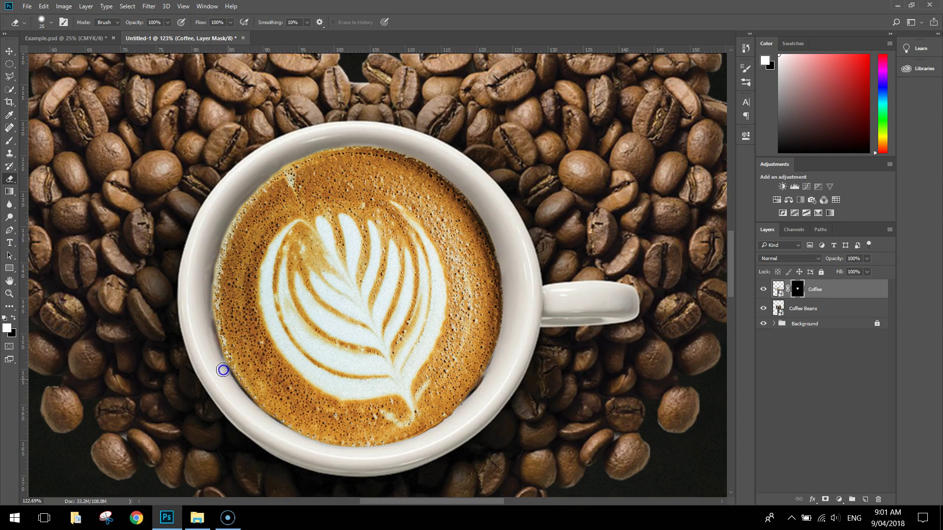
{"action": "mouse_move", "coordinate": [211, 347]}
{"action": "left_mouse_down"}
{"action": "mouse_move", "coordinate": [213, 216]}
{"action": "mouse_move", "coordinate": [211, 341]}
{"action": "mouse_move", "coordinate": [202, 323]}
{"action": "left_mouse_up"}
Step: Enlarge the masked coffee to about 103% so it fills the cup, apply the transform and deselect the layer
{"action": "left_click", "coordinate": [9, 51]}
{"action": "scroll", "coordinate": [370, 363], "scroll_direction": "down", "scroll_amount": 3}
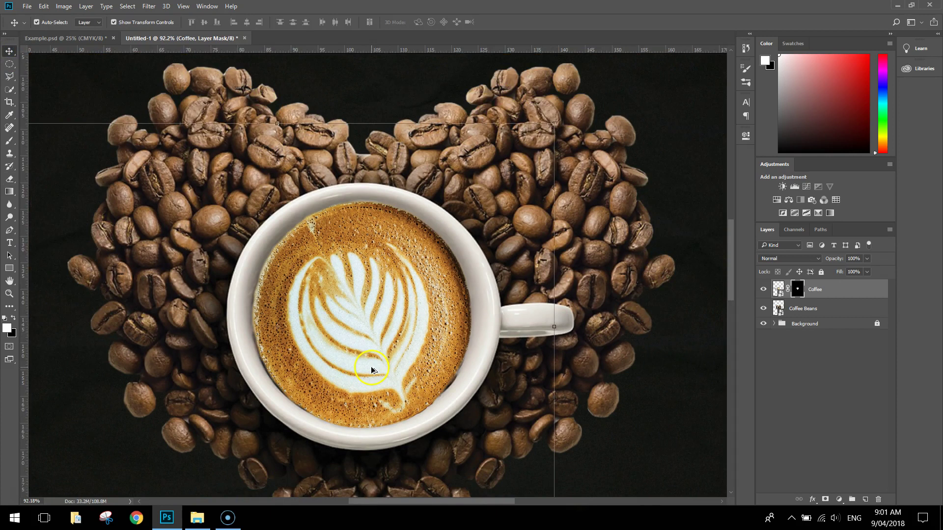
{"action": "left_click_drag", "start_coordinate": [540, 144], "coordinate": [521, 161]}
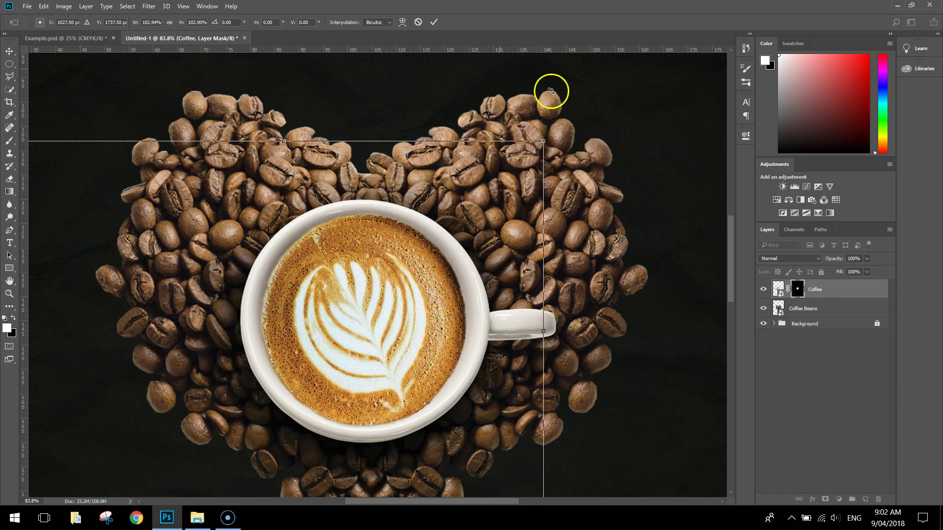
{"action": "left_click", "coordinate": [434, 22]}
{"action": "left_click", "coordinate": [591, 103]}
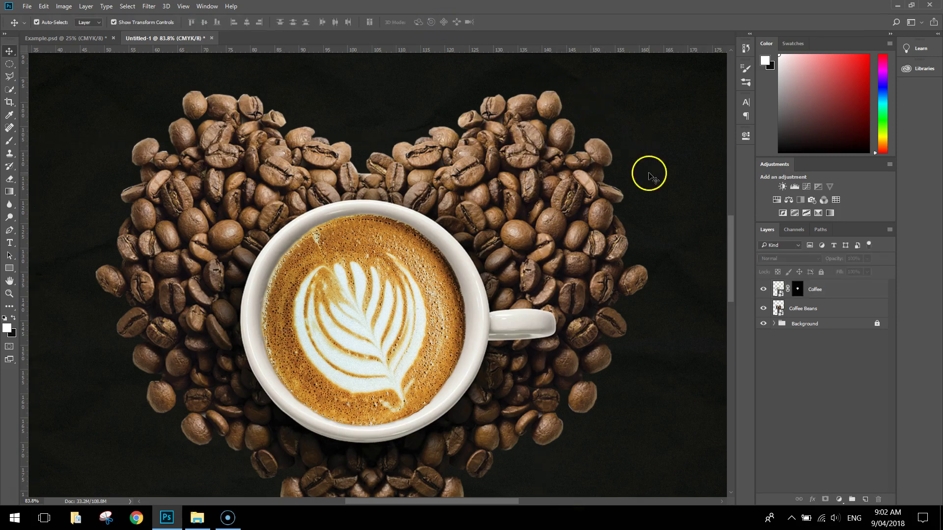
Step: Scale the masked latte coffee down to about 98.9% so it fits inside the cup, apply the transform and deselect the layer
{"action": "scroll", "coordinate": [558, 227], "scroll_direction": "down", "scroll_amount": 3}
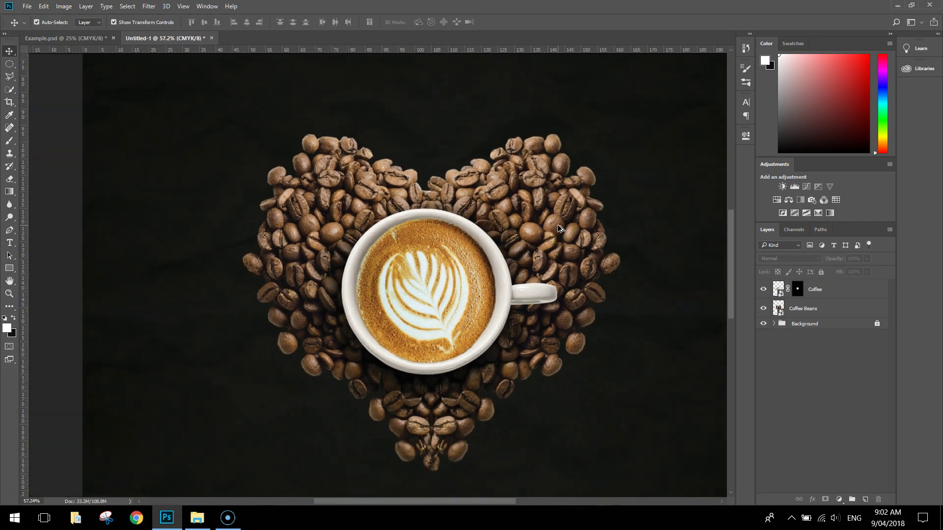
{"action": "left_click", "coordinate": [454, 257]}
{"action": "key", "text": "ctrl+t"}
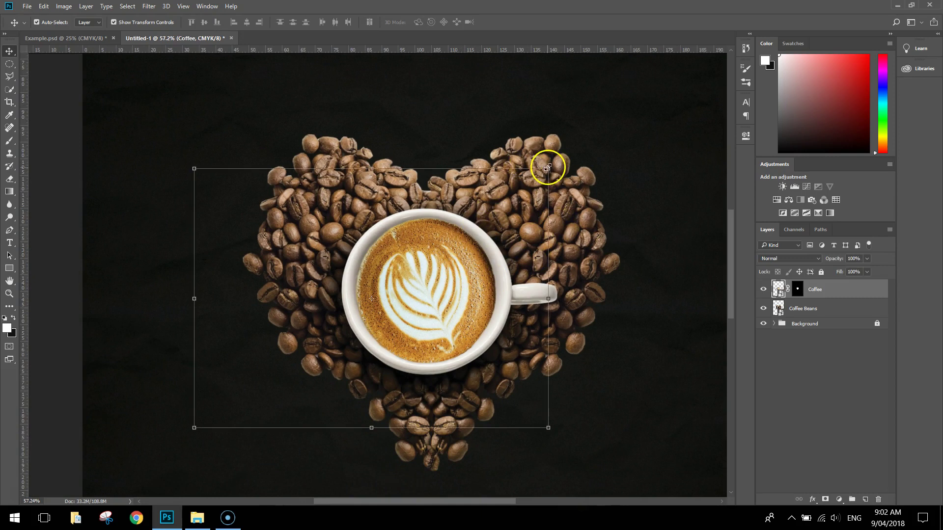
{"action": "left_click_drag", "start_coordinate": [548, 168], "coordinate": [540, 169]}
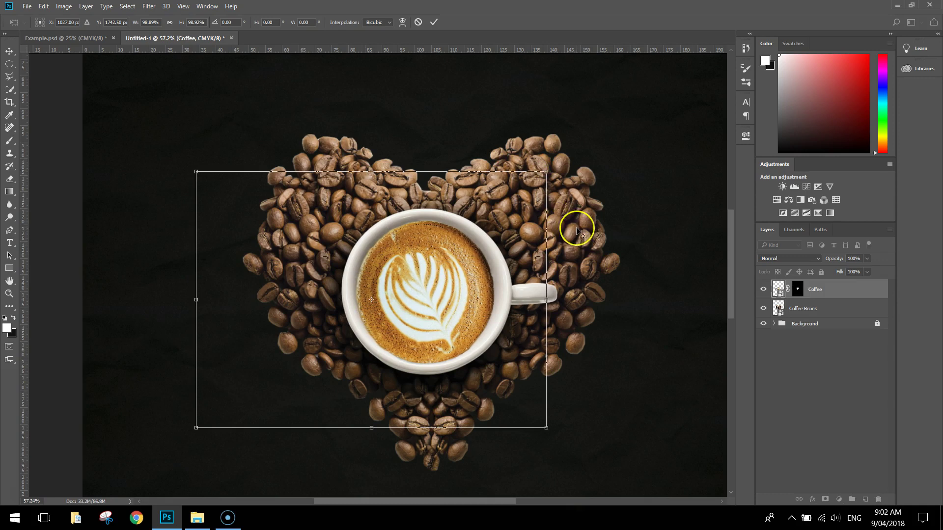
{"action": "scroll", "coordinate": [578, 231], "scroll_direction": "down", "scroll_amount": 5}
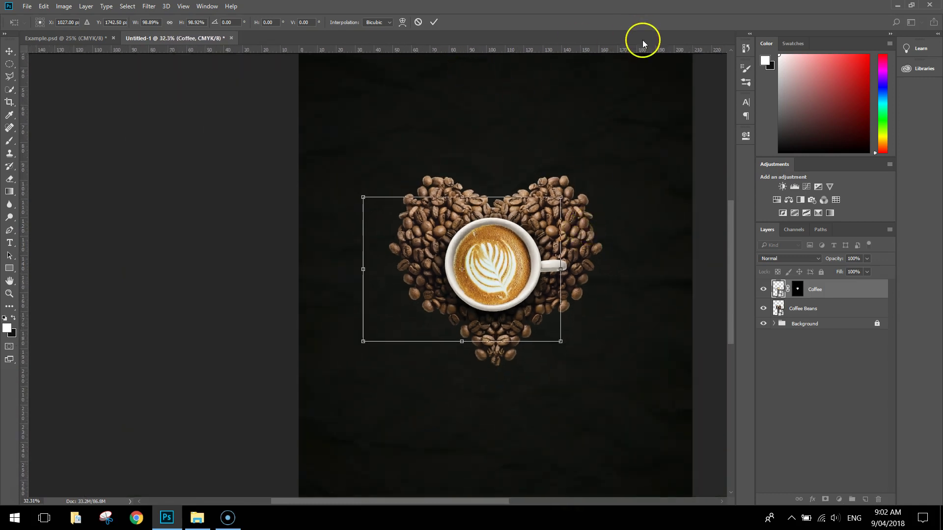
{"action": "left_click", "coordinate": [433, 22]}
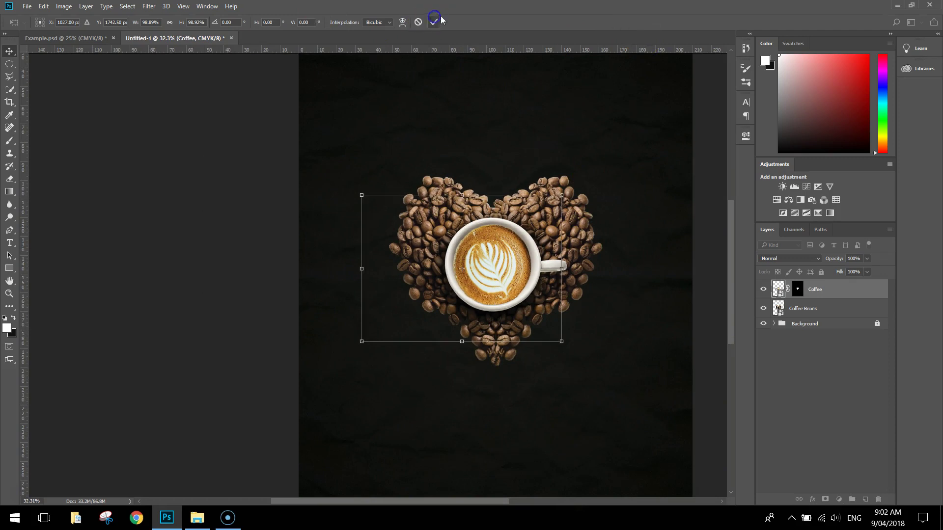
{"action": "key", "text": "ctrl+minus"}
{"action": "left_click", "coordinate": [608, 329]}
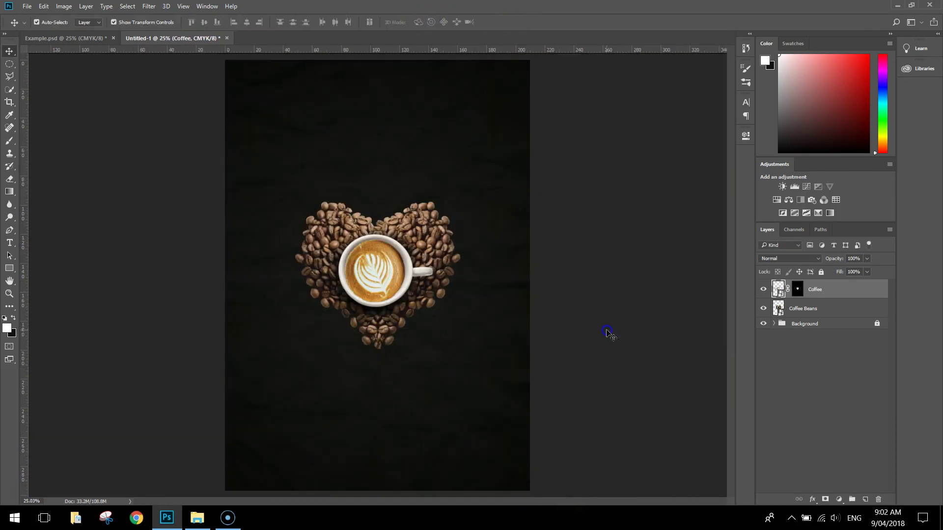
{"action": "left_click", "coordinate": [386, 287]}
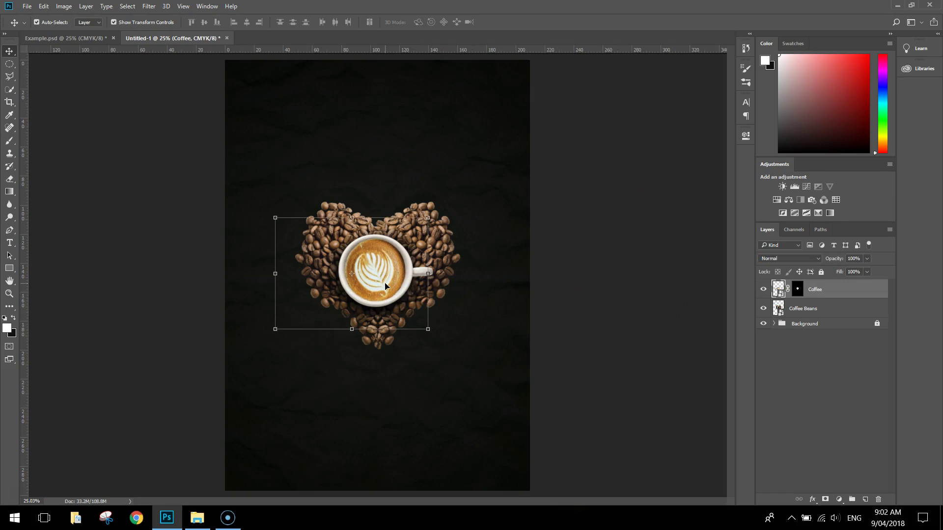
{"action": "left_click", "coordinate": [609, 290]}
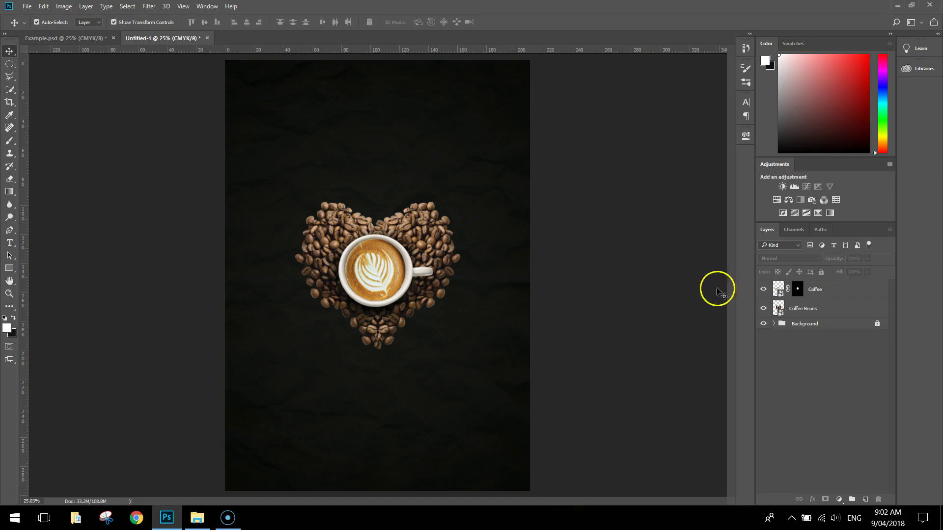
Step: Convert the Coffee and Coffee Beans layers together into a single smart object
{"action": "left_click", "coordinate": [846, 298]}
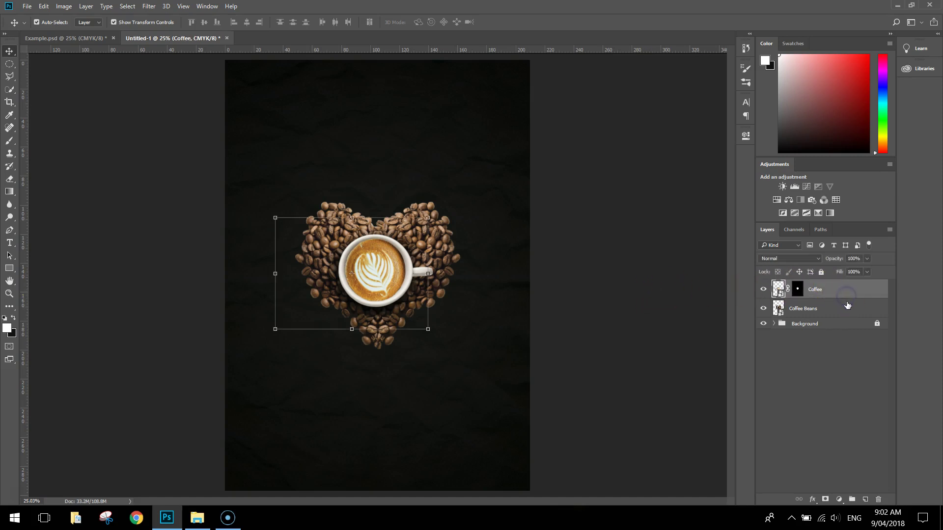
{"action": "left_click", "coordinate": [847, 308], "text": "shift"}
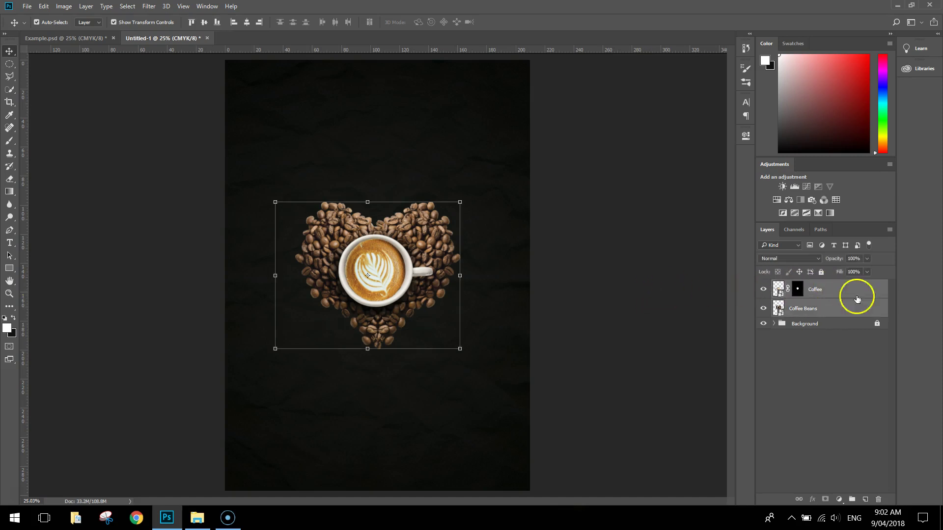
{"action": "right_click", "coordinate": [852, 304]}
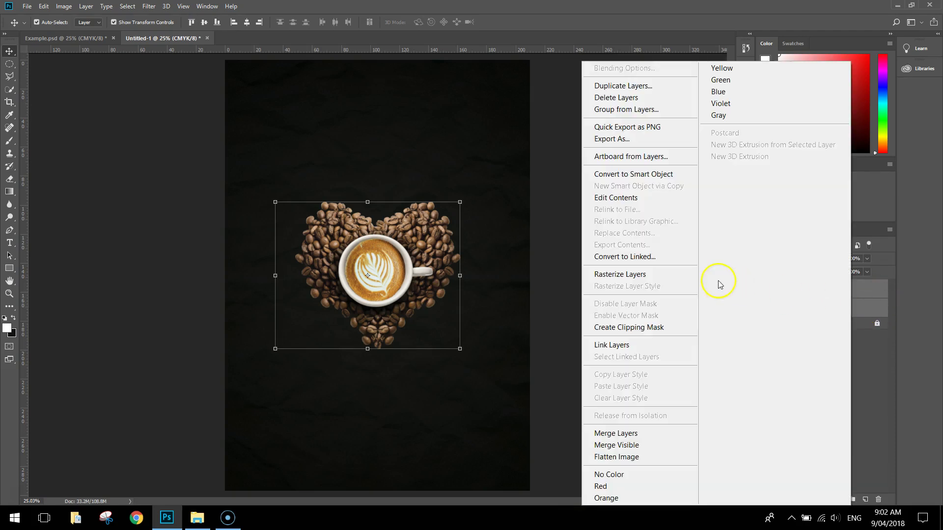
{"action": "left_click", "coordinate": [659, 181]}
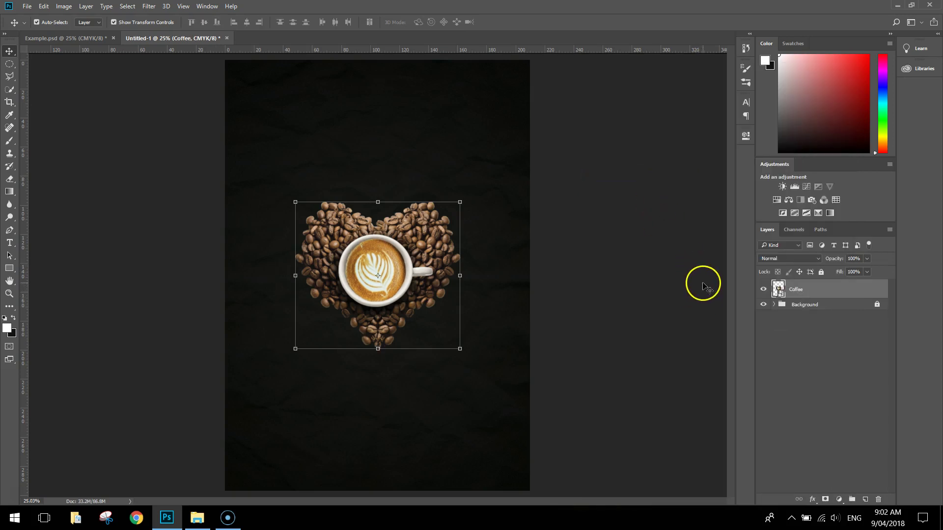
Step: Add a Drop Shadow effect to the combined Coffee smart object and uncover the artwork behind the layer style dialog
{"action": "scroll", "coordinate": [424, 344], "scroll_direction": "up", "scroll_amount": 3}
{"action": "scroll", "coordinate": [424, 343], "scroll_direction": "down", "scroll_amount": 1}
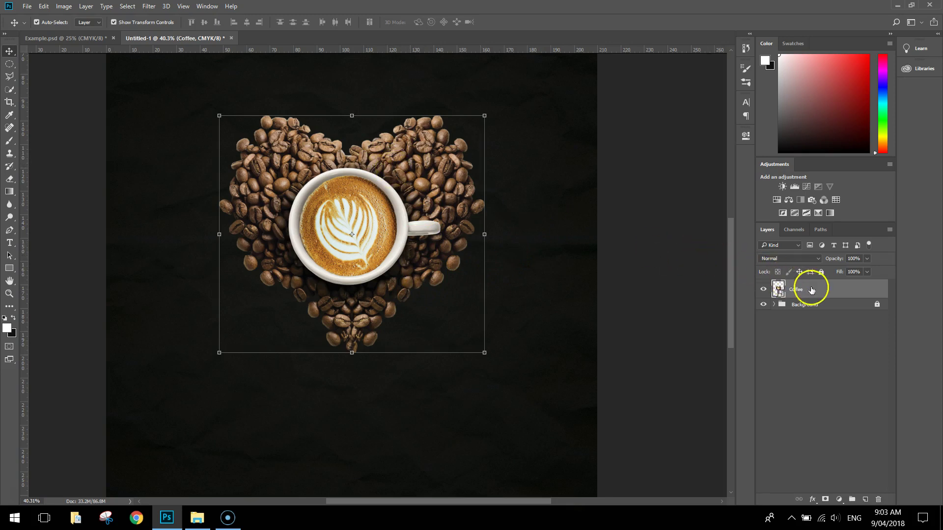
{"action": "double_click", "coordinate": [854, 291]}
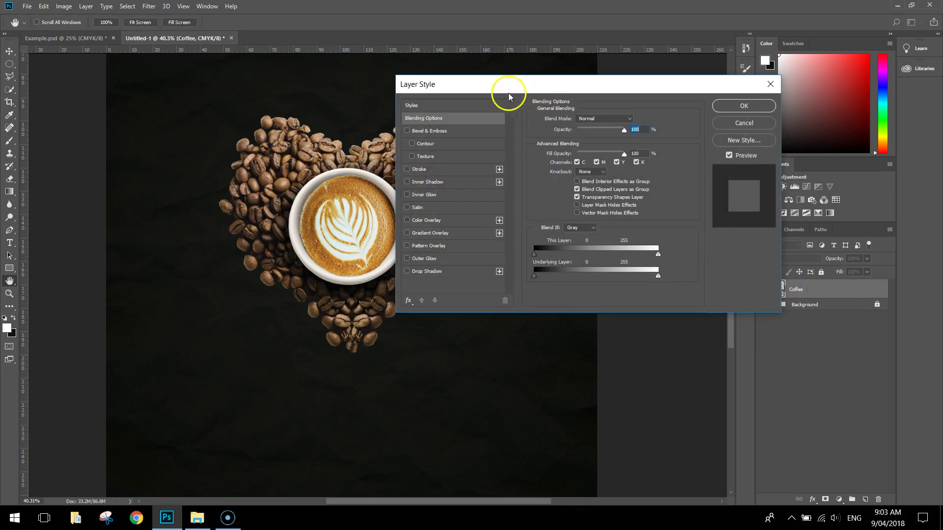
{"action": "left_click", "coordinate": [441, 271]}
{"action": "left_click_drag", "start_coordinate": [448, 88], "coordinate": [578, 60]}
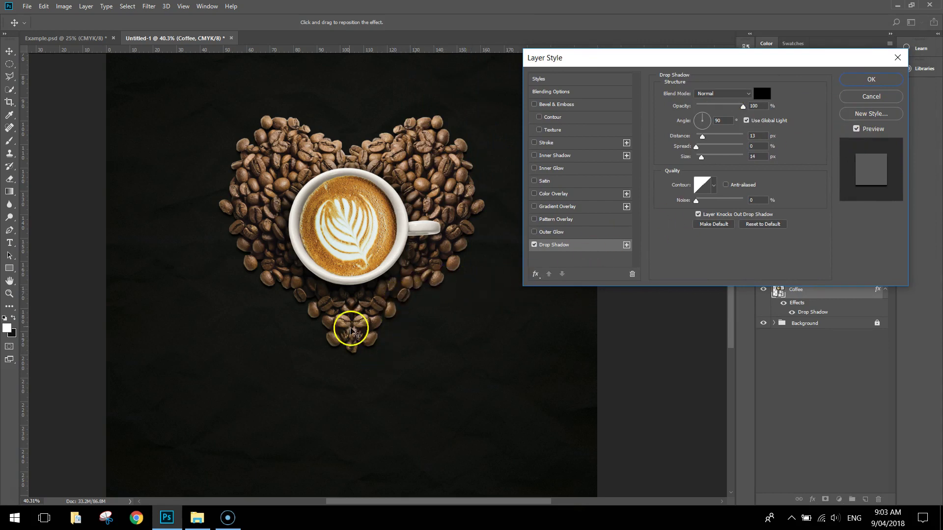
Step: Compare the lower edge of the coffee-bean heart with the drop shadow preview off and on
{"action": "scroll", "coordinate": [352, 329], "scroll_direction": "up", "scroll_amount": 4}
{"action": "left_click", "coordinate": [856, 129]}
{"action": "left_click", "coordinate": [857, 129]}
{"action": "left_click", "coordinate": [858, 129]}
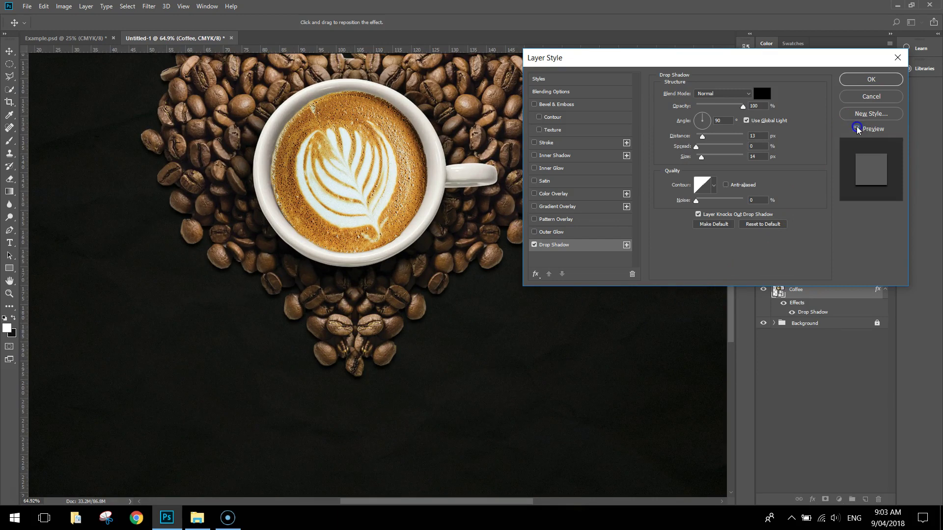
{"action": "left_click", "coordinate": [857, 129]}
{"action": "left_click", "coordinate": [857, 130]}
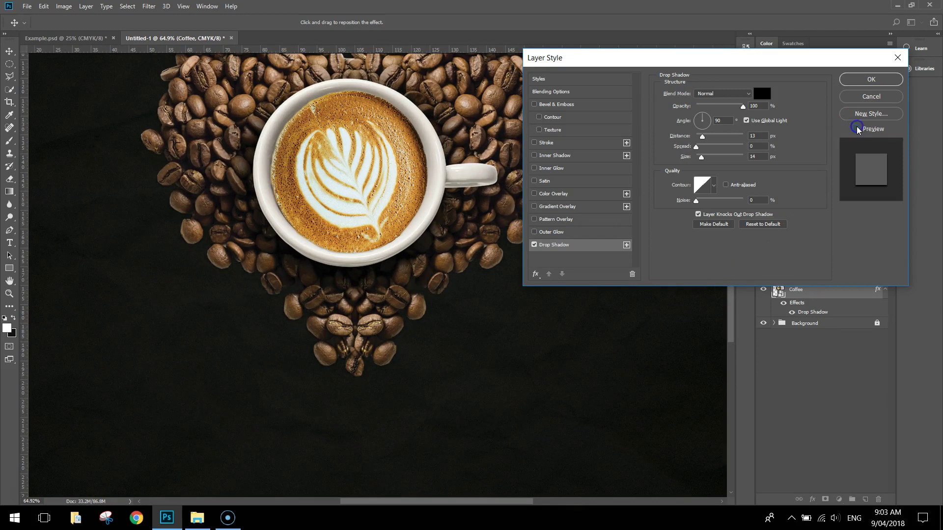
{"action": "left_click", "coordinate": [857, 129]}
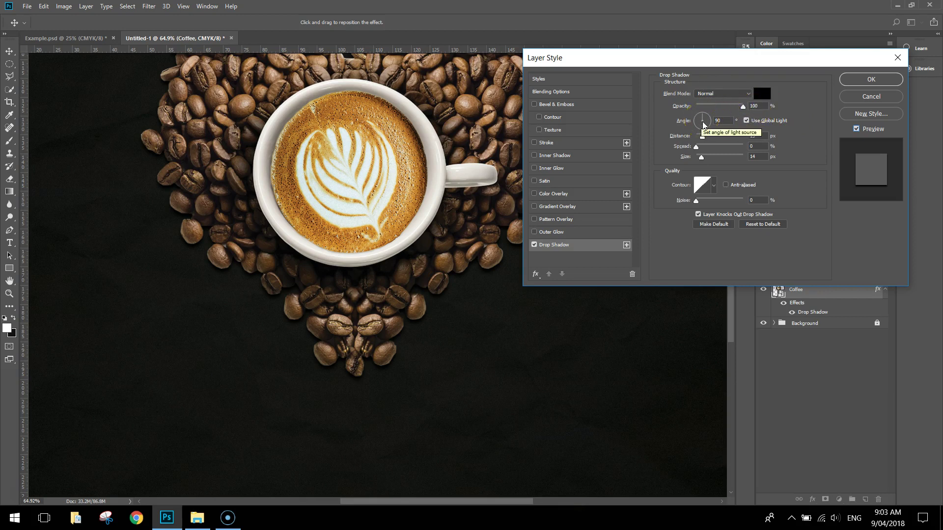
Step: Keep the drop shadow at 13 px distance and 14 px size, recheck it against the unshadowed version and apply the layer style
{"action": "double_click", "coordinate": [760, 136]}
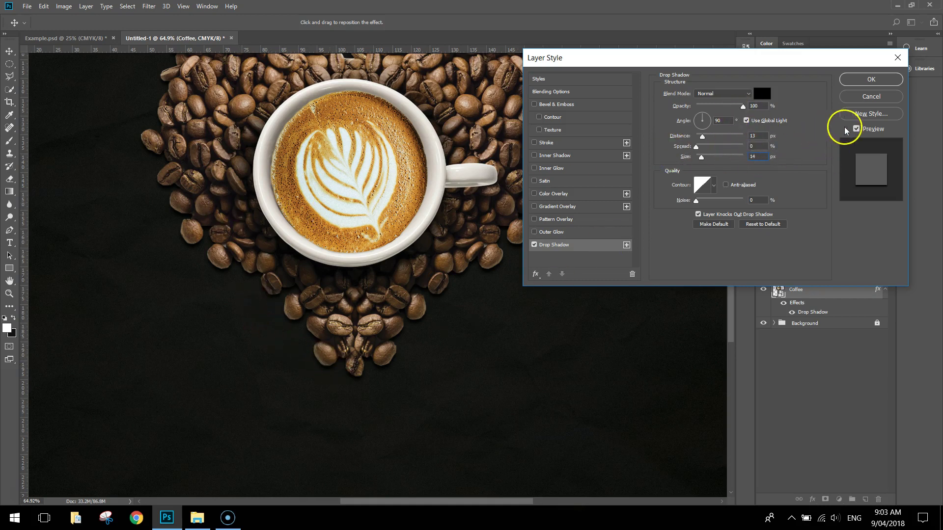
{"action": "left_click", "coordinate": [856, 129]}
{"action": "left_click", "coordinate": [856, 129]}
{"action": "left_click", "coordinate": [856, 129]}
{"action": "left_click", "coordinate": [857, 129]}
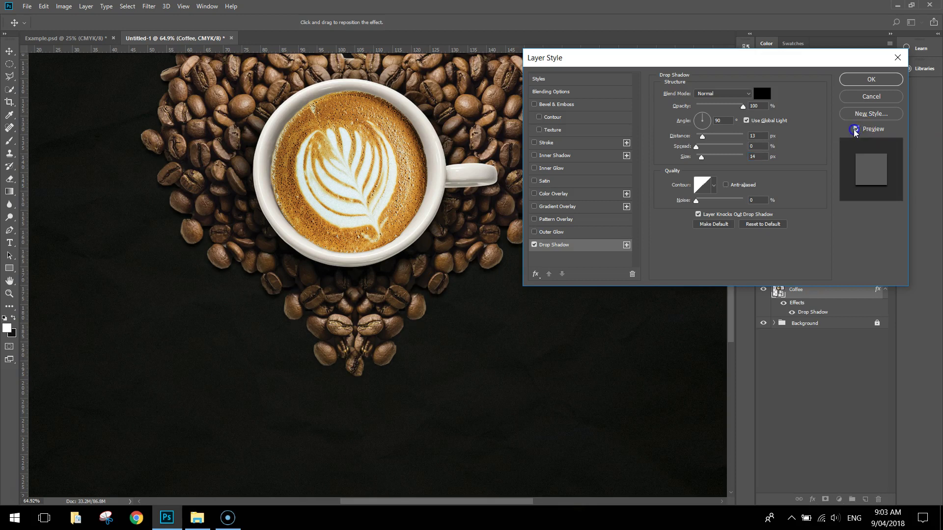
{"action": "left_click", "coordinate": [866, 80]}
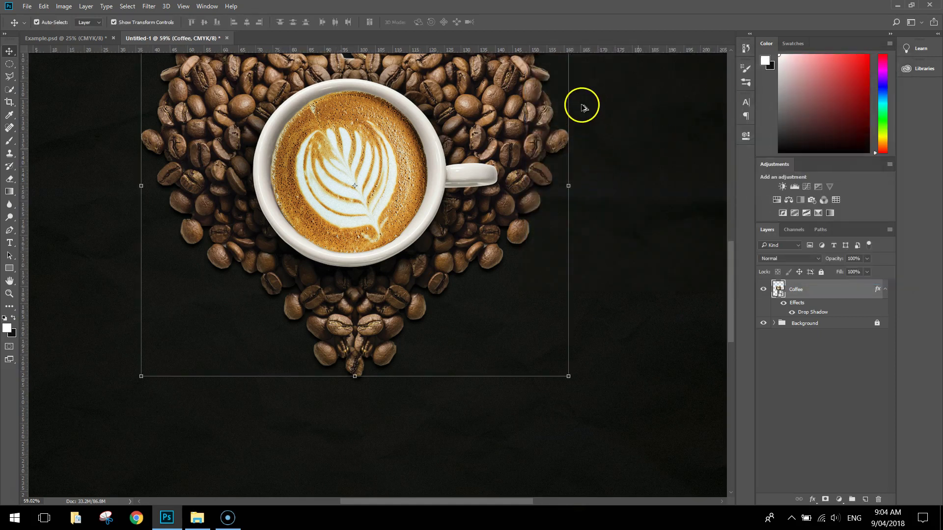
Step: Add a Levels adjustment clipped to the Coffee layer and raise its shadow input level to 17
{"action": "scroll", "coordinate": [582, 105], "scroll_direction": "down", "scroll_amount": 3}
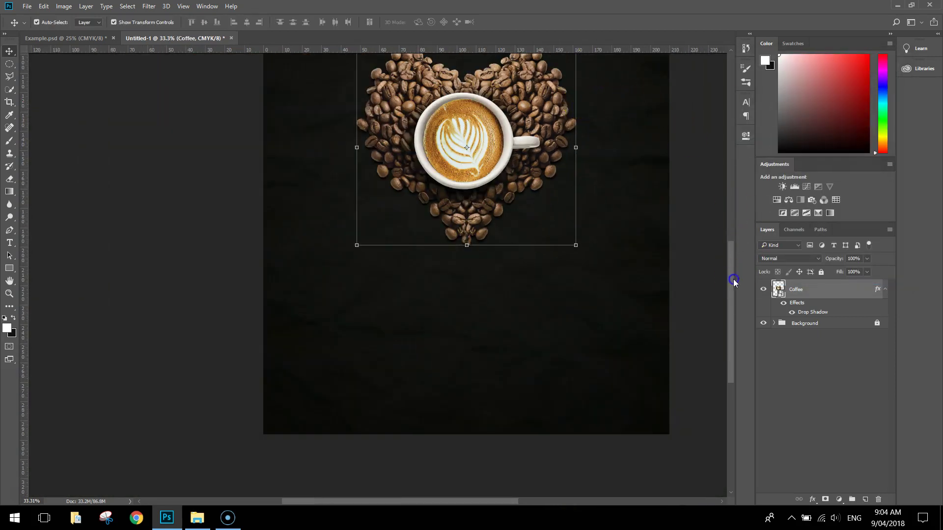
{"action": "left_click_drag", "start_coordinate": [734, 281], "coordinate": [734, 246]}
{"action": "left_click", "coordinate": [694, 252]}
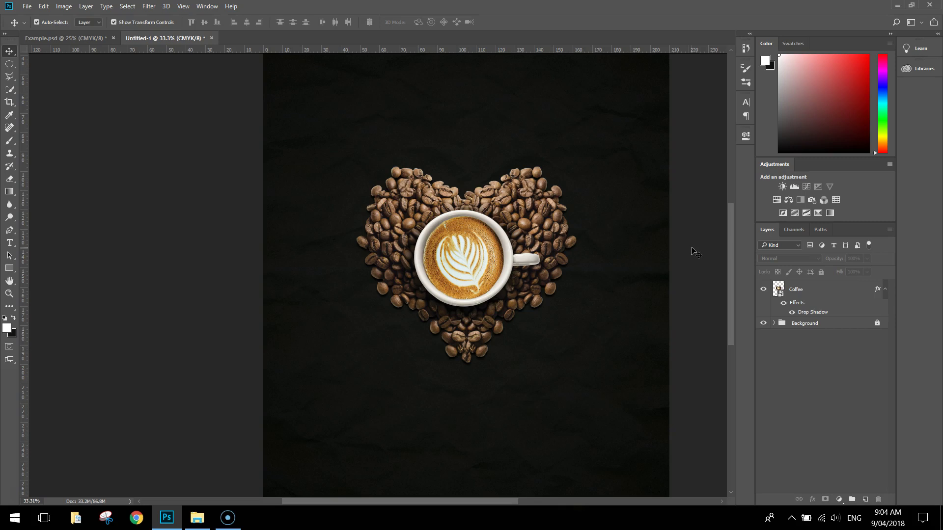
{"action": "left_click", "coordinate": [831, 289]}
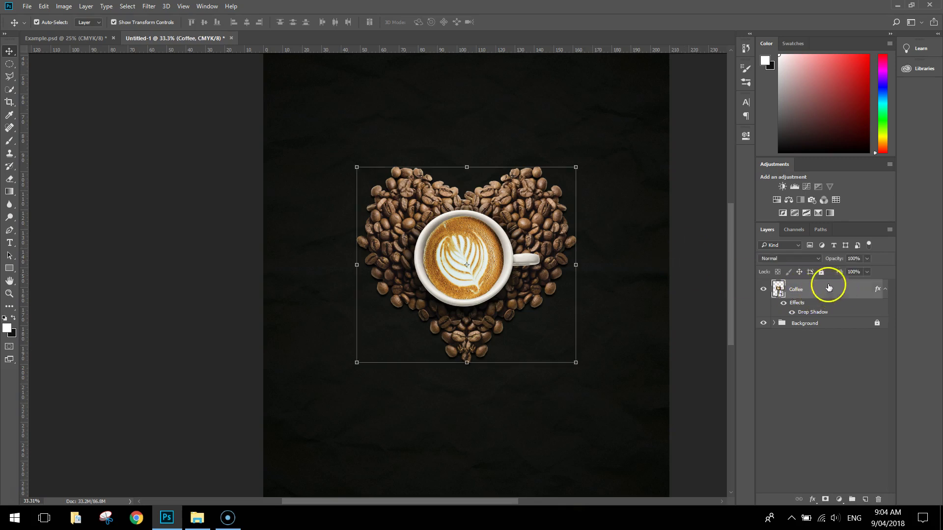
{"action": "left_click", "coordinate": [795, 187]}
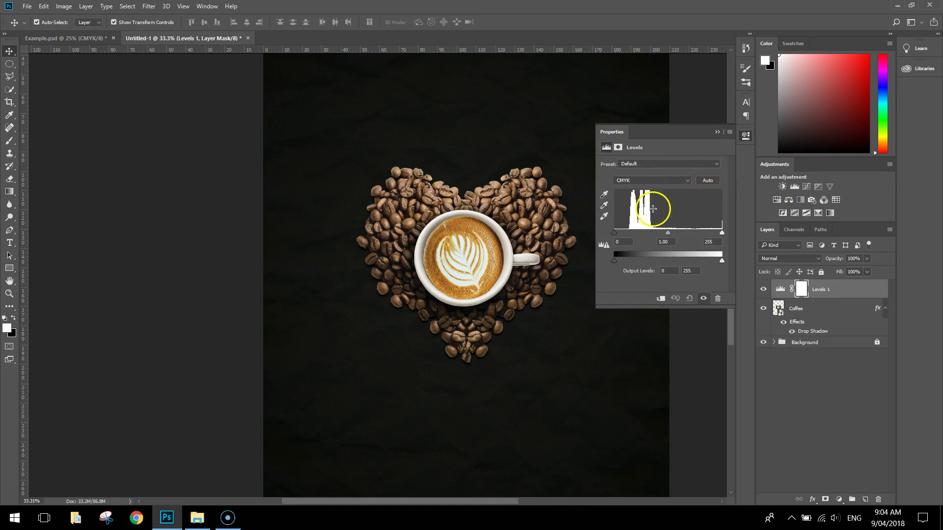
{"action": "left_click", "coordinate": [662, 299]}
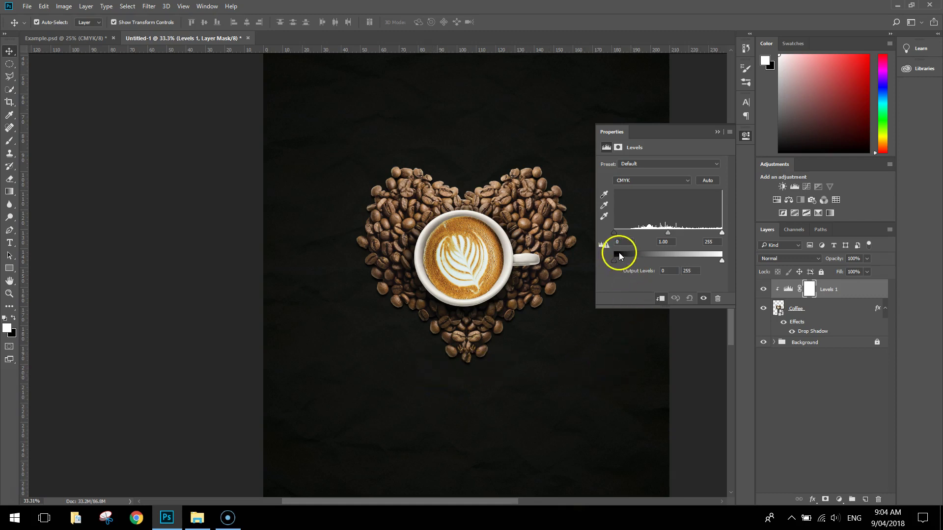
{"action": "left_click_drag", "start_coordinate": [614, 233], "coordinate": [620, 234]}
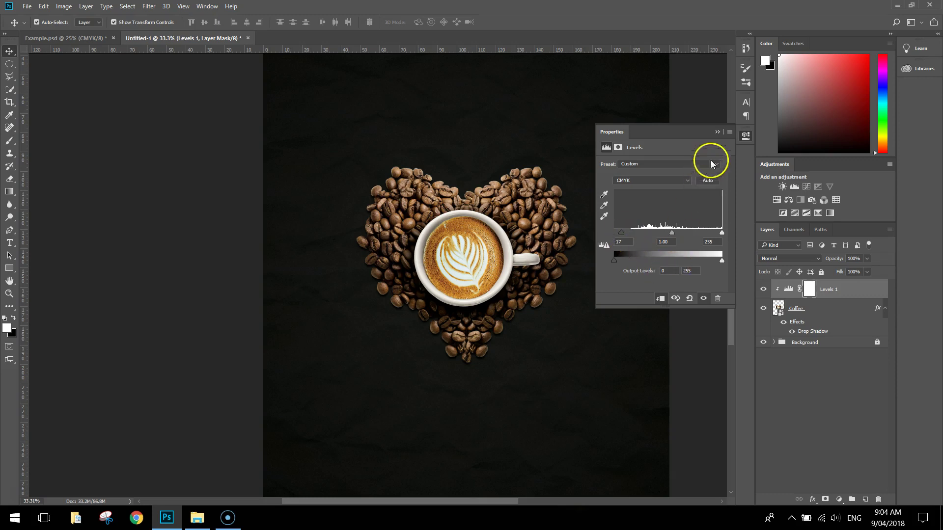
{"action": "left_click", "coordinate": [745, 138]}
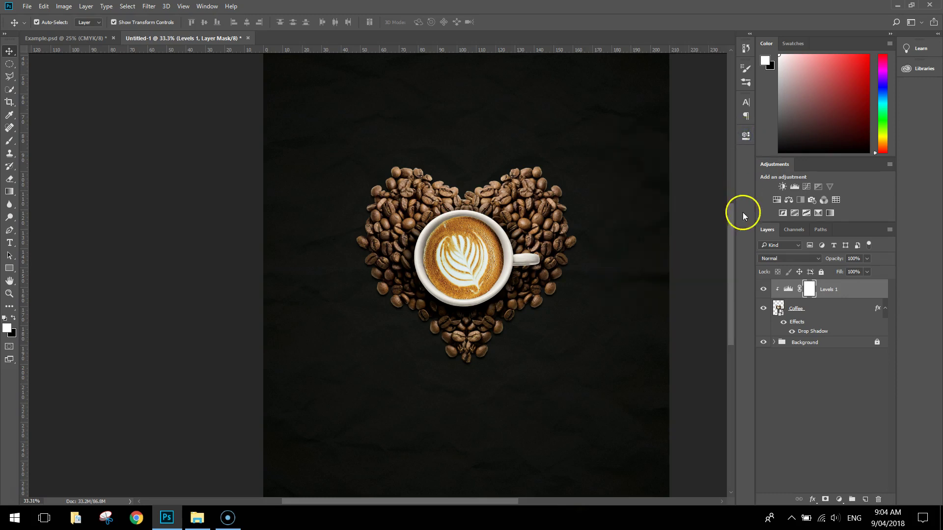
Step: Compare the coffee heart with the Levels adjustment layer hidden and shown
{"action": "left_click", "coordinate": [763, 289]}
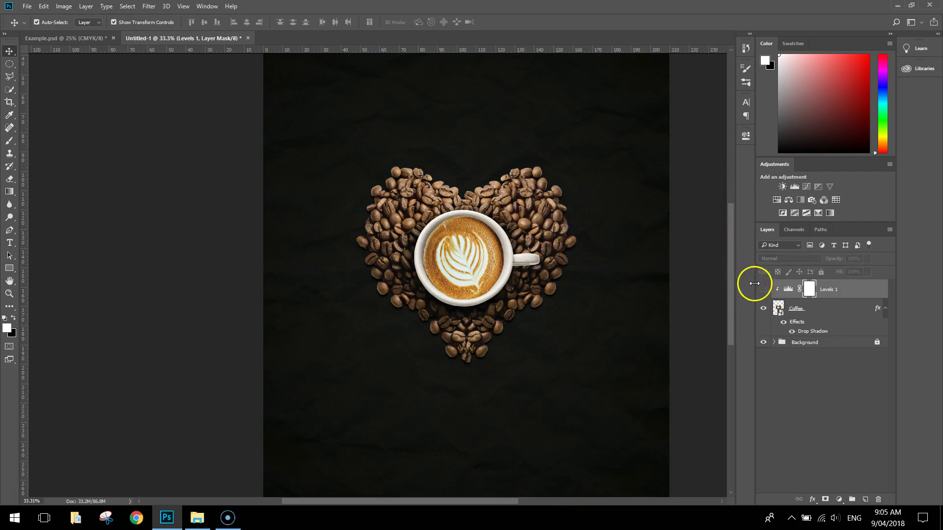
{"action": "left_click", "coordinate": [763, 290]}
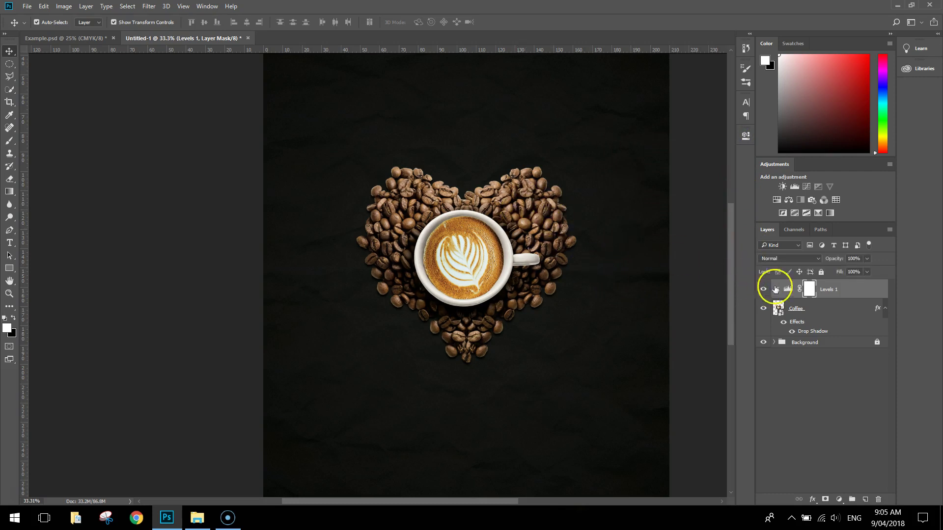
{"action": "left_click", "coordinate": [764, 290]}
{"action": "left_click", "coordinate": [764, 290]}
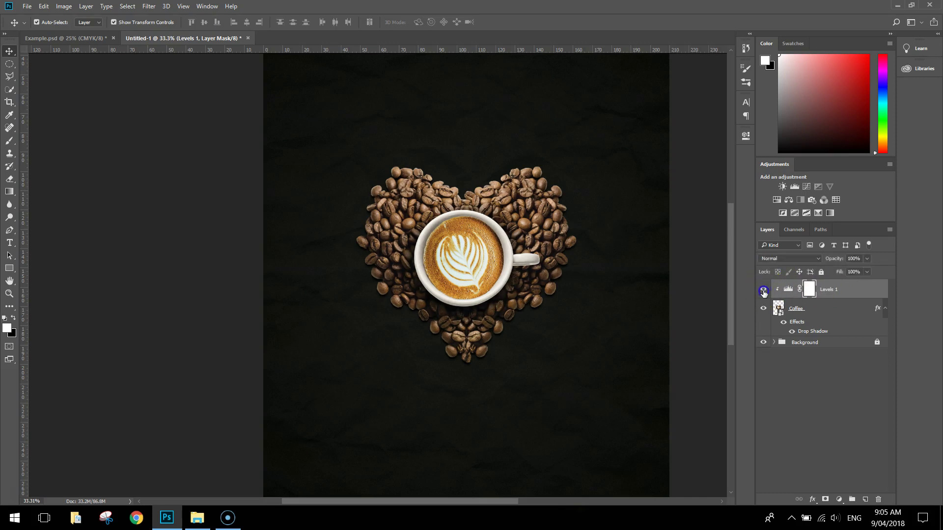
{"action": "left_click", "coordinate": [764, 291]}
{"action": "left_click", "coordinate": [763, 291]}
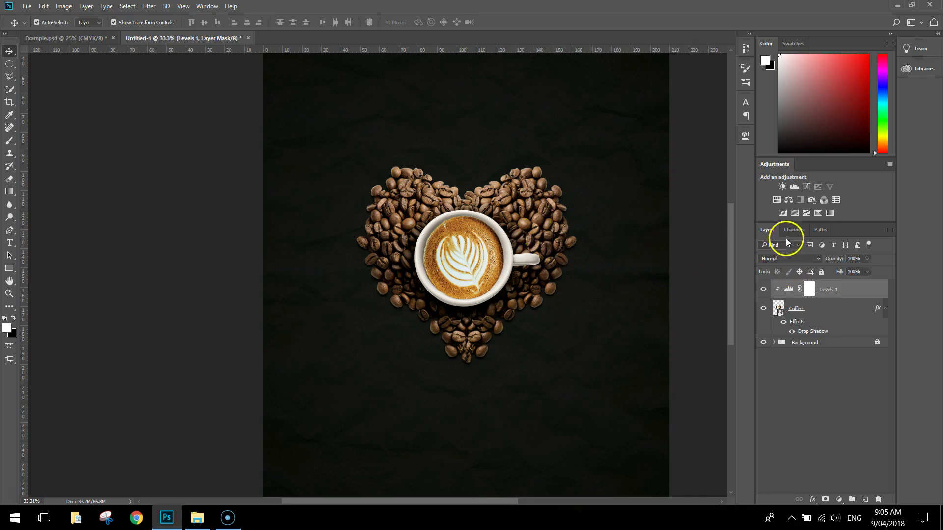
Step: Add a Color Balance adjustment with midtones at Cyan-Red +18, Magenta-Green -9 and Yellow-Blue +36
{"action": "left_click", "coordinate": [789, 201]}
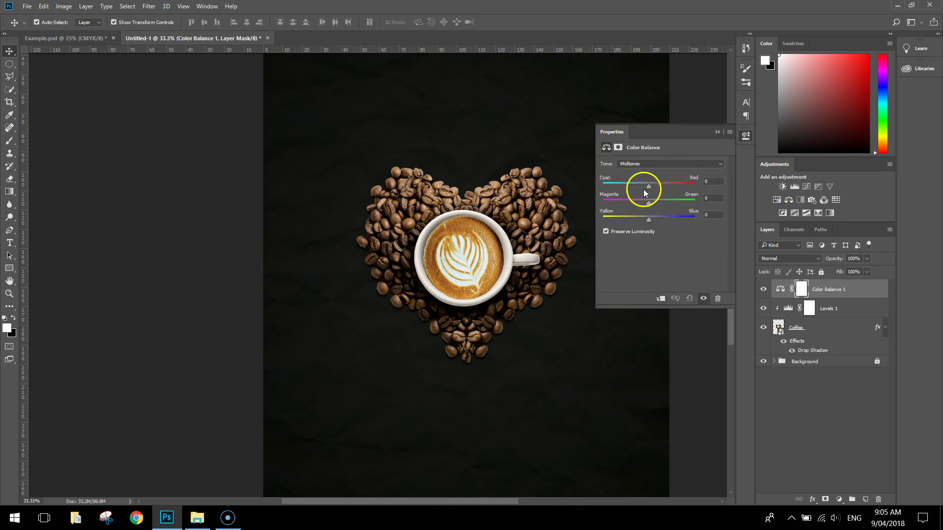
{"action": "left_click_drag", "start_coordinate": [650, 187], "coordinate": [656, 190]}
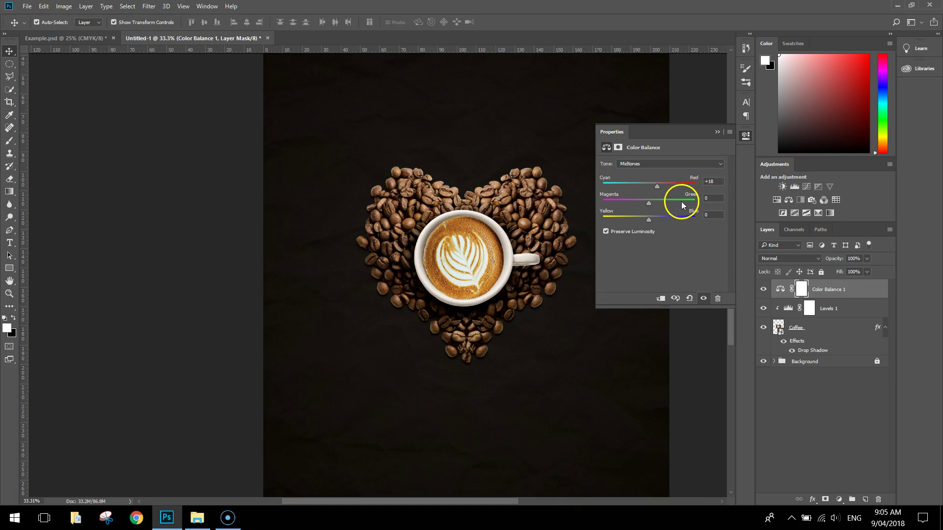
{"action": "left_click_drag", "start_coordinate": [649, 205], "coordinate": [647, 208]}
{"action": "left_click", "coordinate": [645, 205]}
{"action": "left_click_drag", "start_coordinate": [649, 219], "coordinate": [658, 220]}
{"action": "left_click_drag", "start_coordinate": [666, 221], "coordinate": [666, 220]}
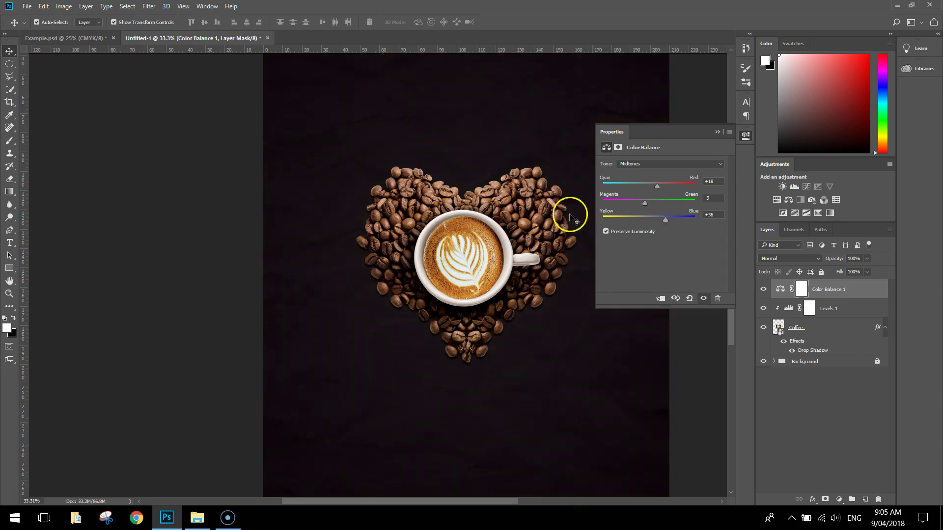
Step: Clip the Color Balance adjustment so it affects only the Coffee layer, and collapse its properties
{"action": "left_click", "coordinate": [661, 299]}
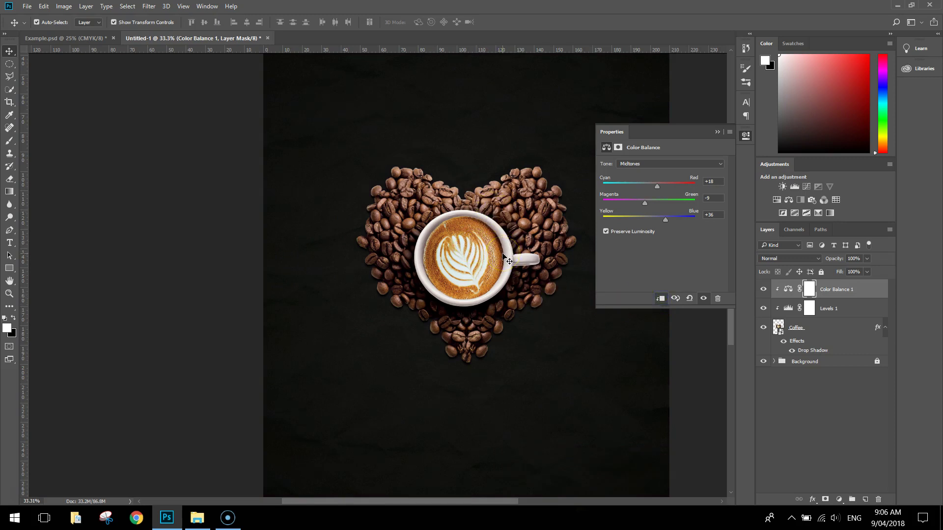
{"action": "left_click", "coordinate": [745, 138]}
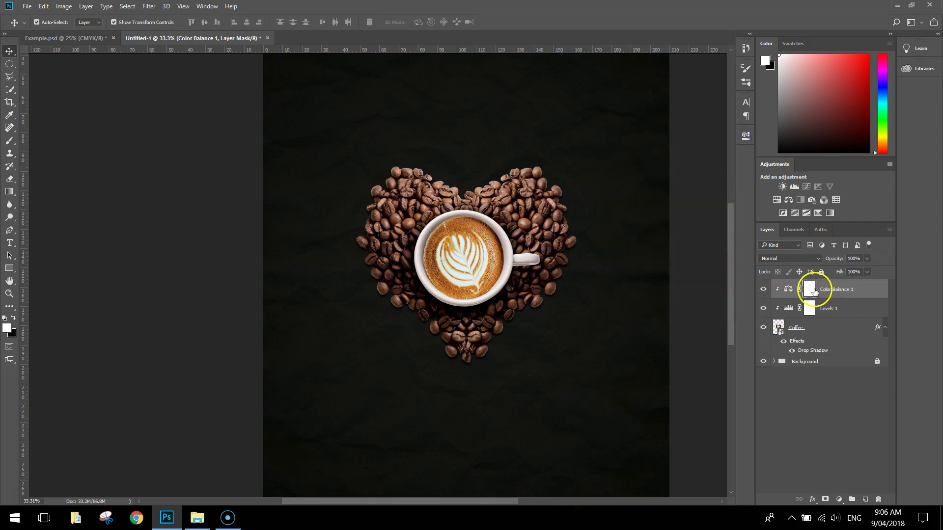
Step: Compare the coffee heart with the Color Balance adjustment layer hidden and shown
{"action": "left_click", "coordinate": [764, 289]}
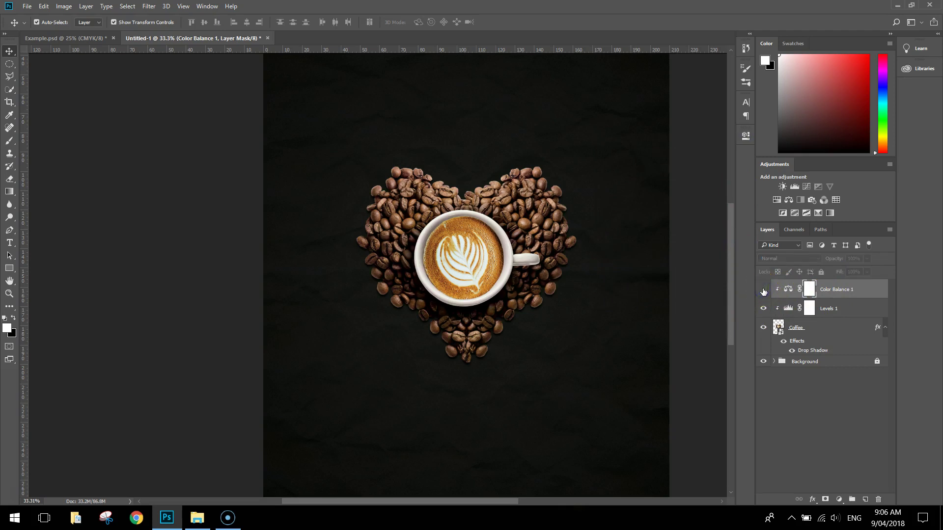
{"action": "left_click", "coordinate": [763, 290]}
{"action": "left_click", "coordinate": [765, 290]}
{"action": "left_click", "coordinate": [765, 290]}
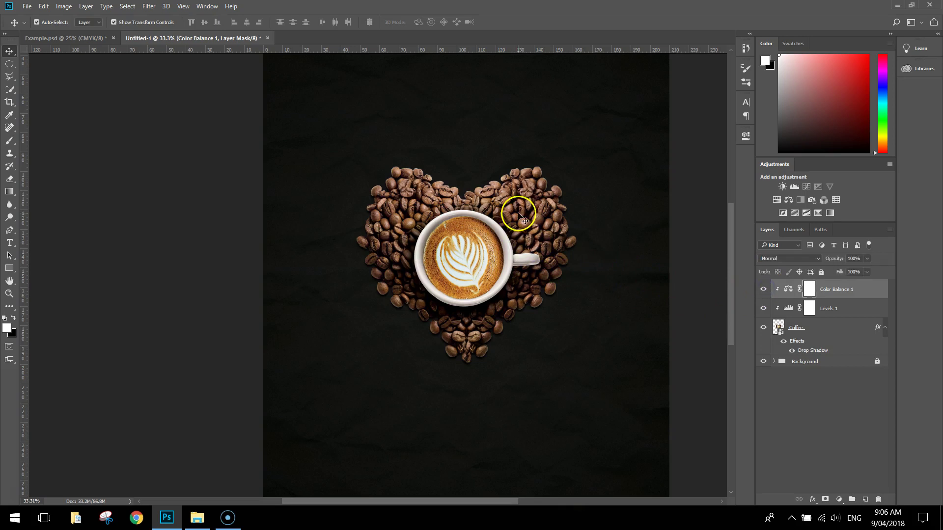
{"action": "left_click", "coordinate": [765, 290]}
{"action": "left_click", "coordinate": [765, 290]}
{"action": "left_click", "coordinate": [764, 291]}
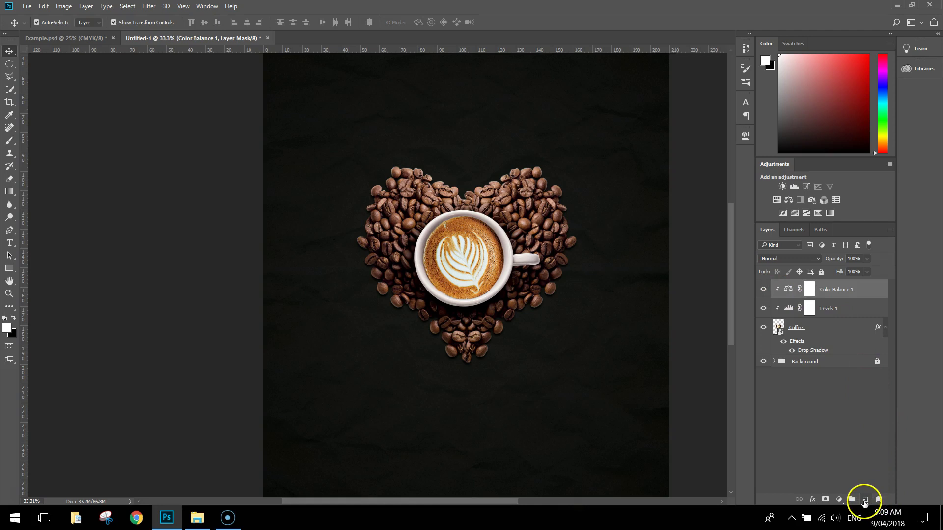
Step: Add a new empty layer above the Color Balance adjustment and name it Steam
{"action": "left_click", "coordinate": [866, 499]}
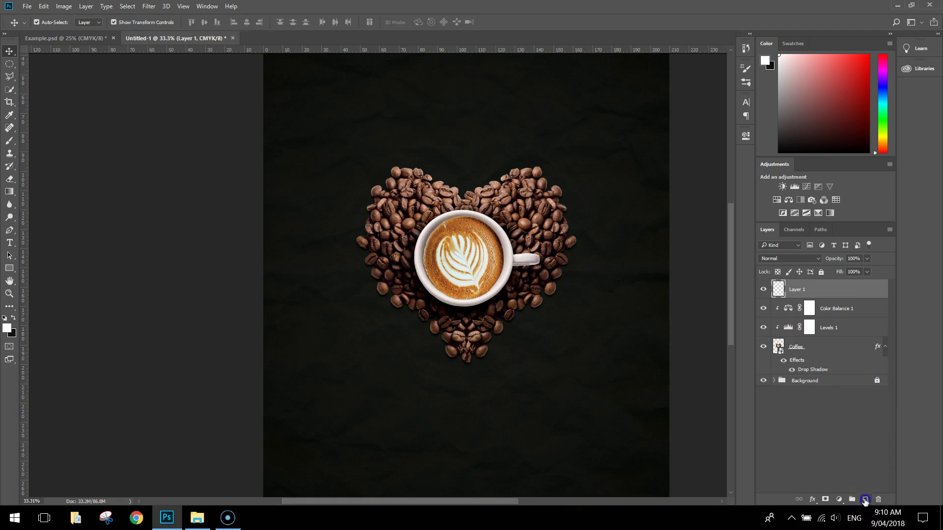
{"action": "double_click", "coordinate": [797, 290]}
{"action": "type", "text": "Steam"}
{"action": "key", "text": "Return"}
Step: Switch to the Breakfast Flyer folder in File Explorer, locate the Smoke Brushes file, and return to Photoshop
{"action": "left_click", "coordinate": [197, 517]}
{"action": "left_click", "coordinate": [260, 351]}
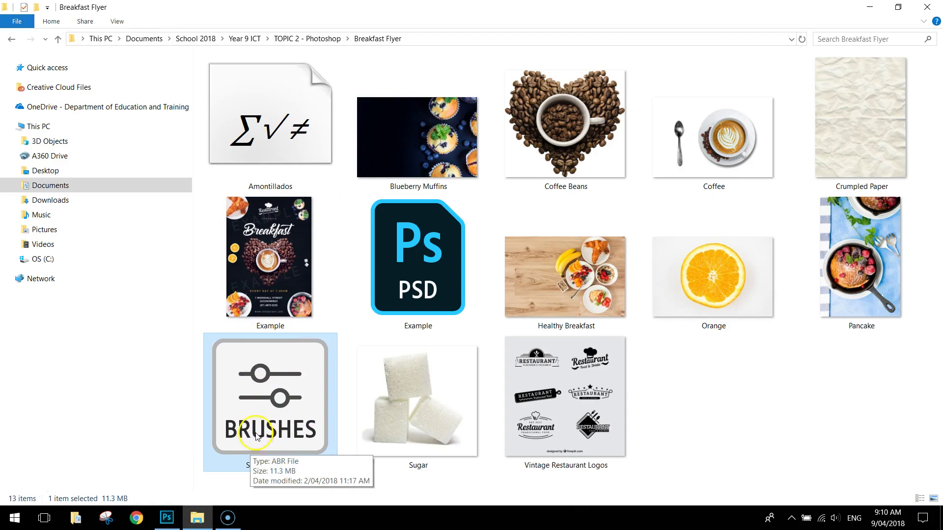
{"action": "left_click", "coordinate": [167, 518]}
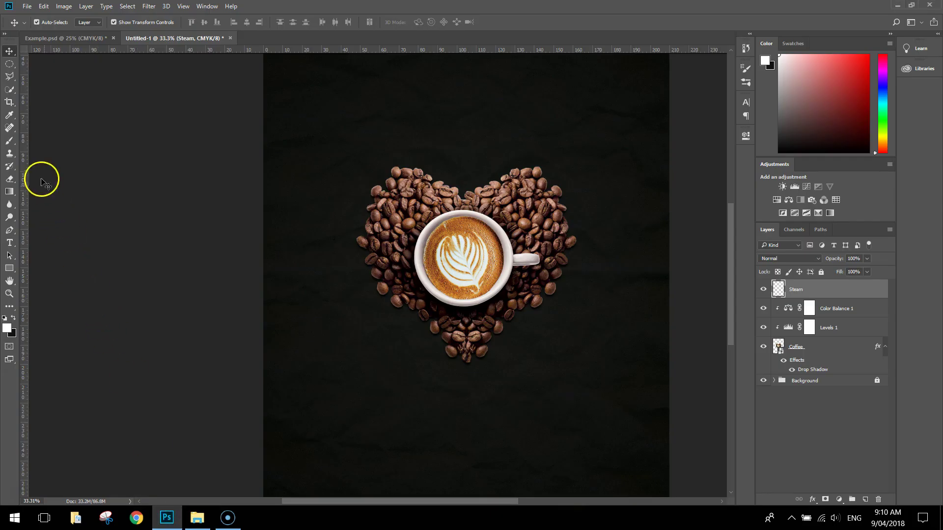
Step: With the Brush tool active, import the Smoke Brushes file from the Breakfast Flyer folder into the brush presets
{"action": "left_click", "coordinate": [9, 141]}
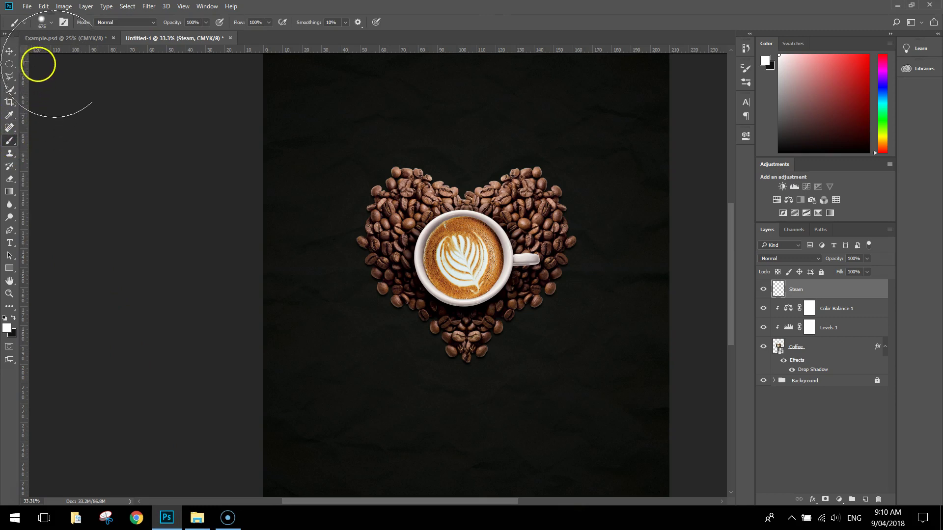
{"action": "left_click", "coordinate": [51, 22]}
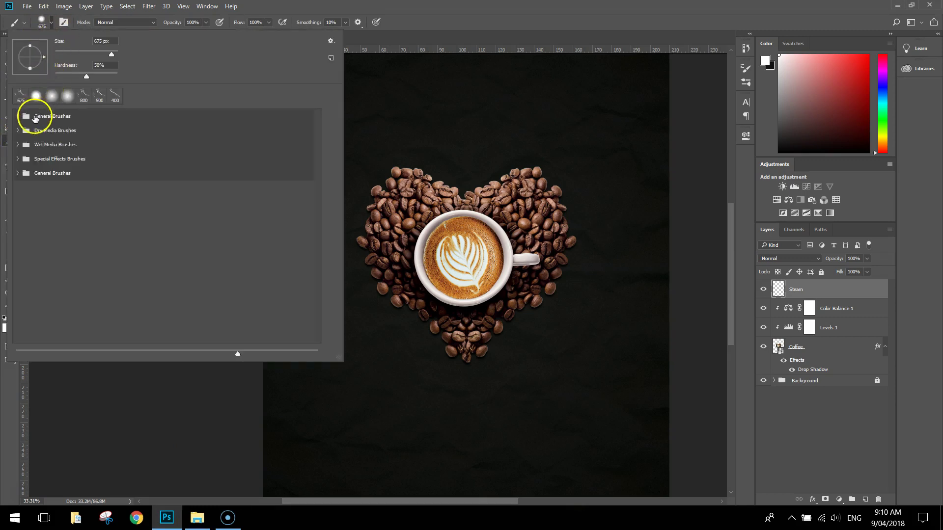
{"action": "left_click", "coordinate": [19, 116]}
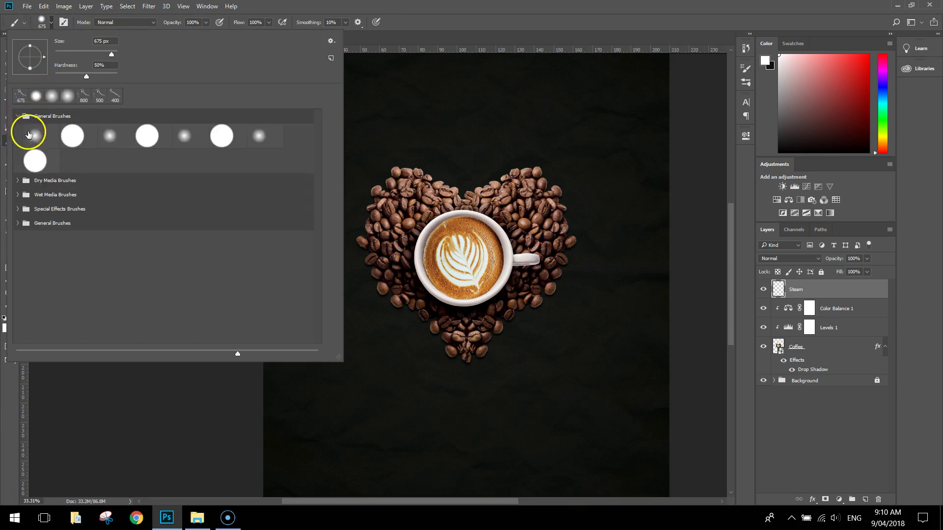
{"action": "left_click", "coordinate": [18, 116]}
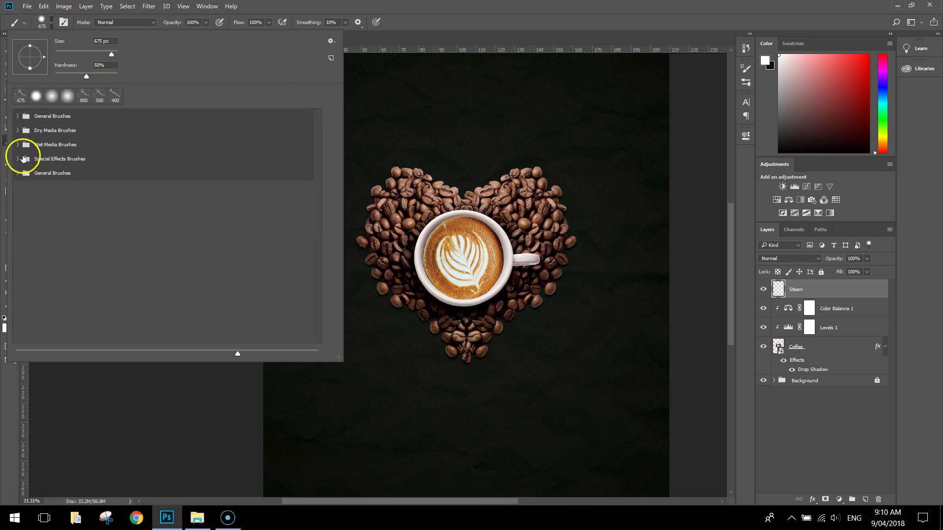
{"action": "left_click", "coordinate": [25, 130]}
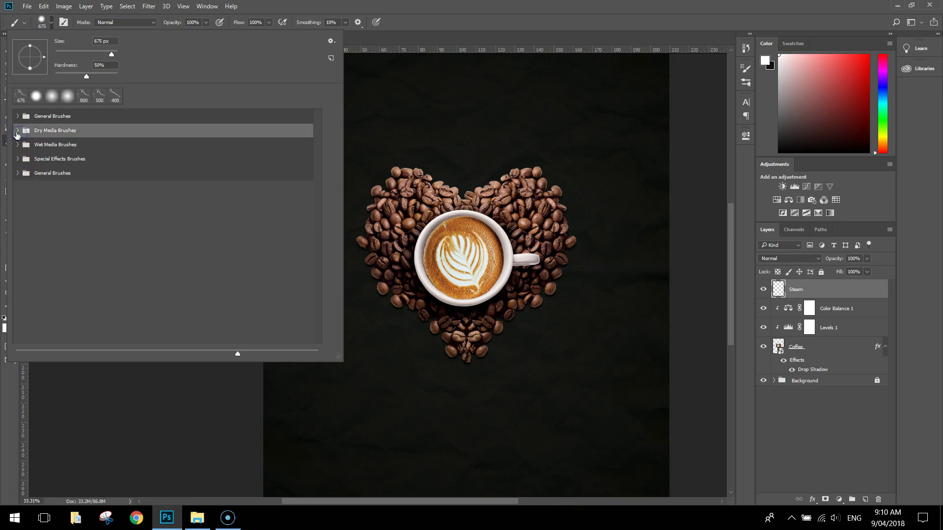
{"action": "left_click", "coordinate": [18, 130]}
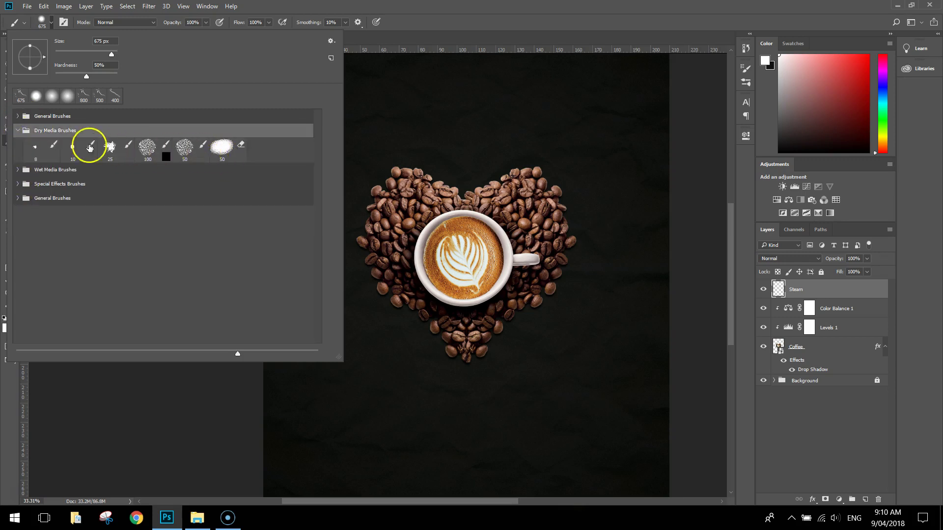
{"action": "left_click", "coordinate": [19, 130]}
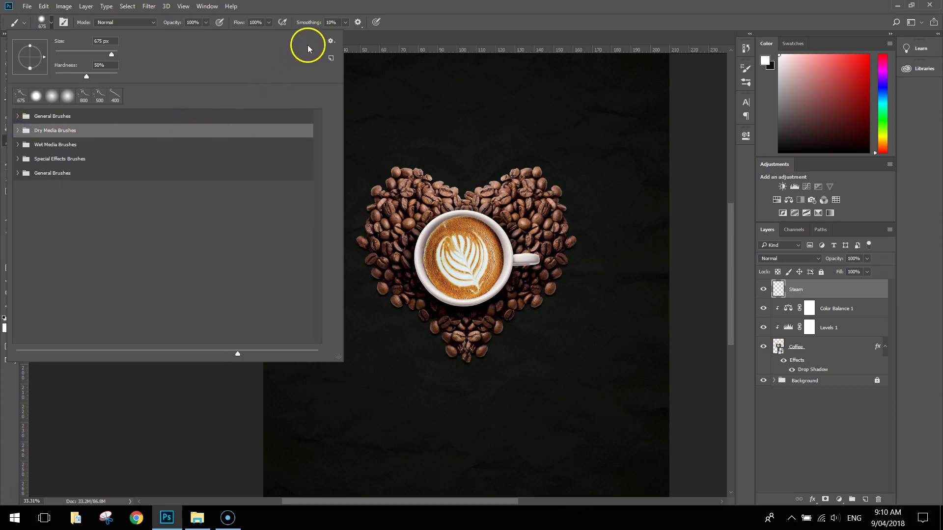
{"action": "left_click", "coordinate": [331, 41]}
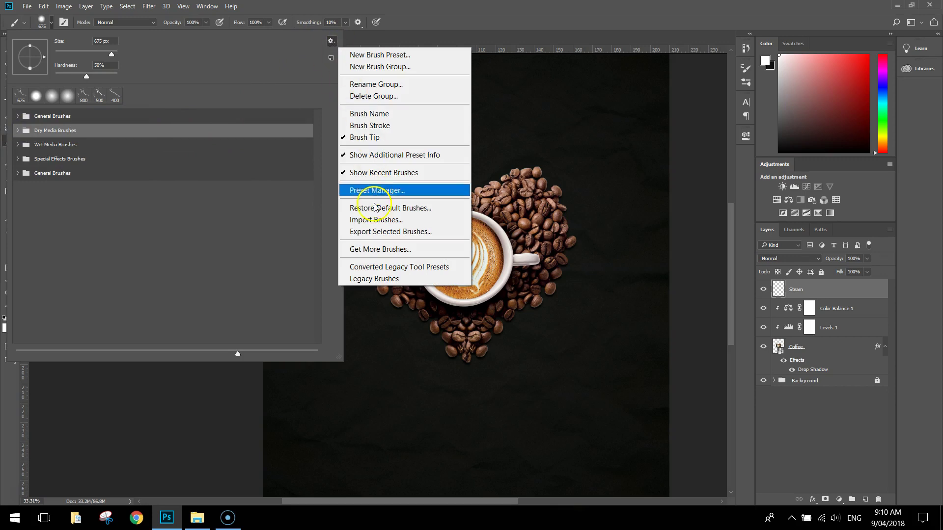
{"action": "left_click", "coordinate": [399, 220]}
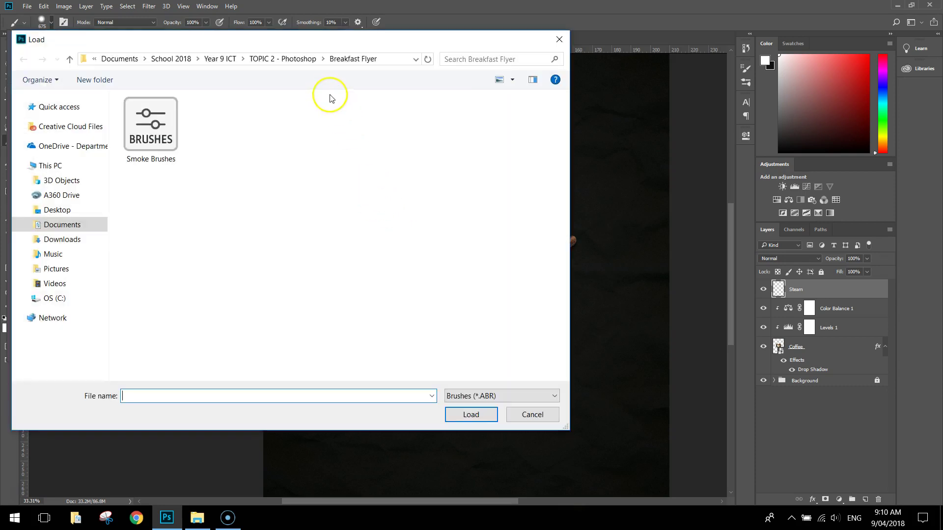
{"action": "left_click", "coordinate": [137, 132]}
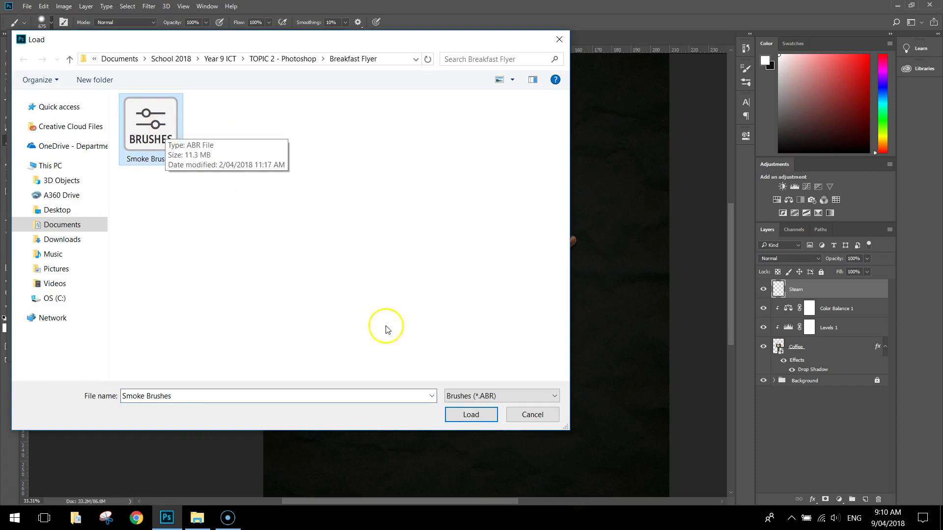
{"action": "left_click", "coordinate": [471, 414]}
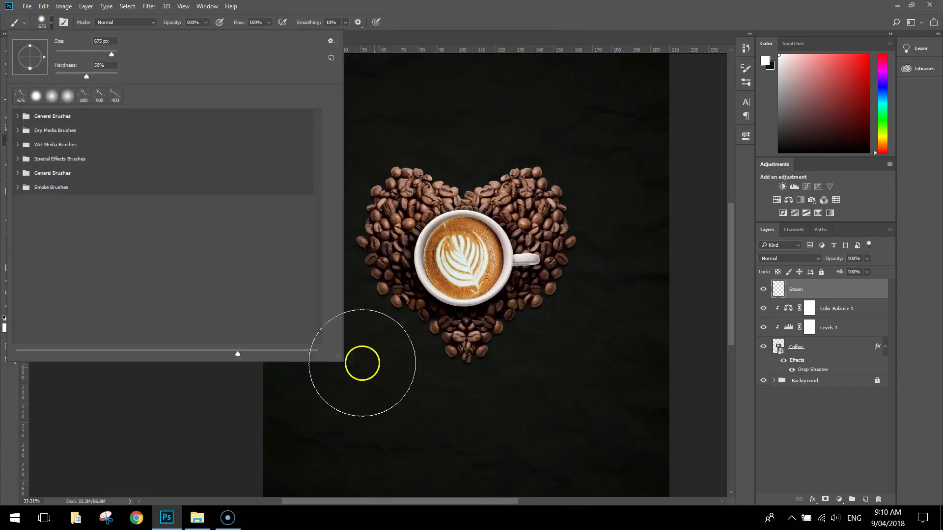
Step: Browse the Smoke Brushes set and choose the curling vertical smoke tip in its fifth row, fifth column
{"action": "left_click", "coordinate": [64, 187]}
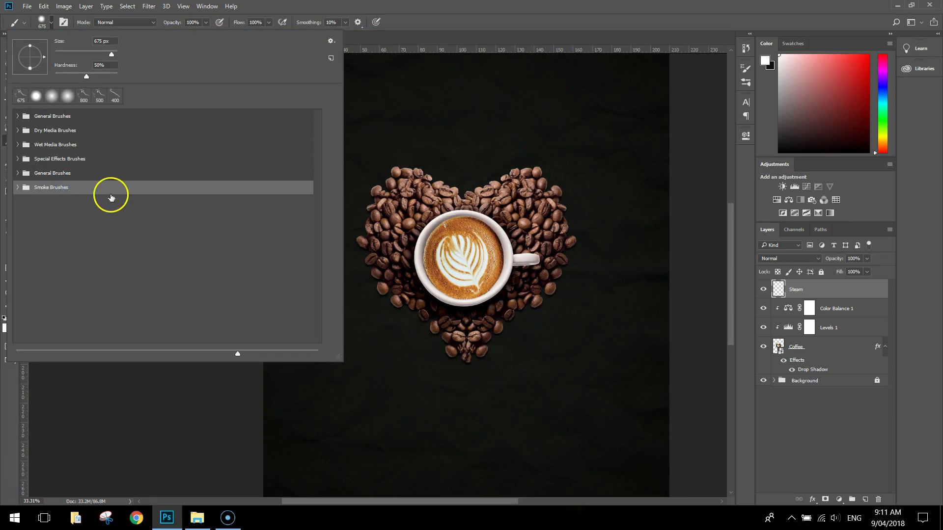
{"action": "left_click", "coordinate": [19, 188]}
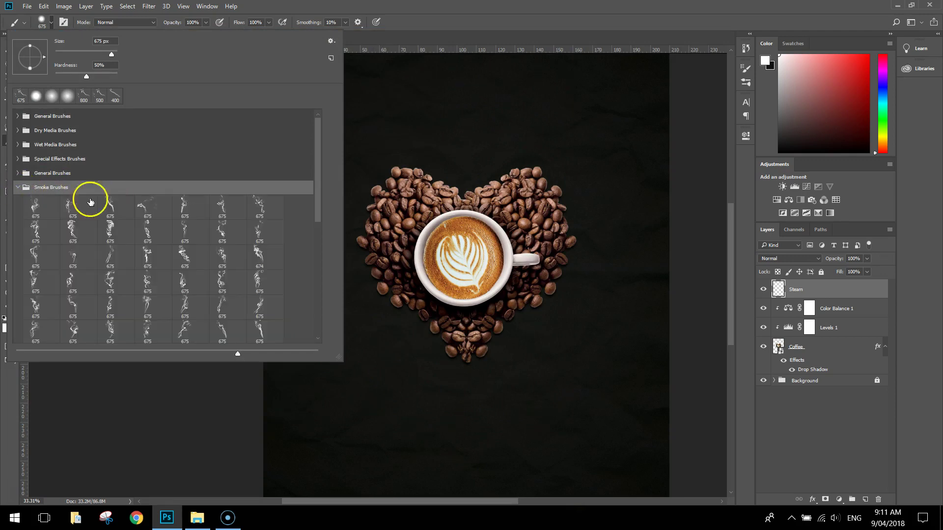
{"action": "left_click_drag", "start_coordinate": [319, 163], "coordinate": [313, 262]}
{"action": "scroll", "coordinate": [311, 257], "scroll_direction": "up", "scroll_amount": 2}
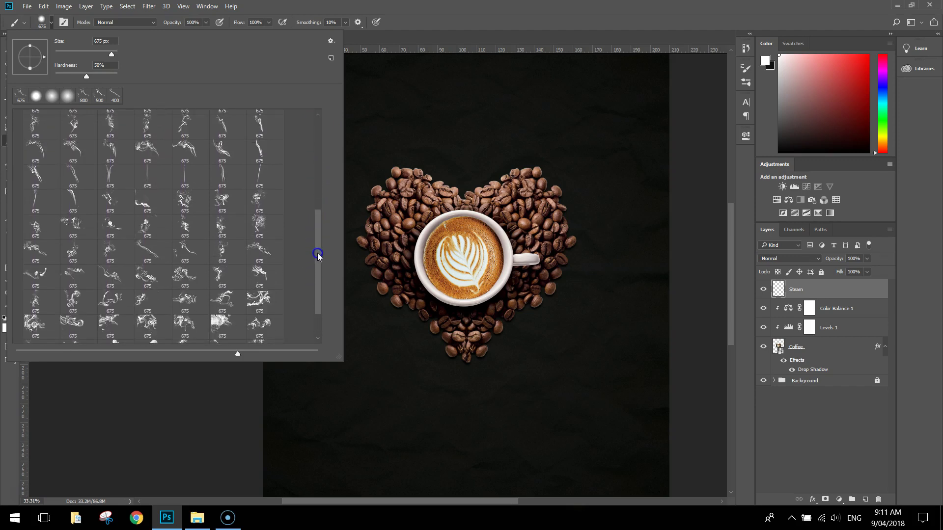
{"action": "mouse_move", "coordinate": [314, 256]}
{"action": "left_mouse_down"}
{"action": "mouse_move", "coordinate": [307, 211]}
{"action": "mouse_move", "coordinate": [324, 294]}
{"action": "left_mouse_up"}
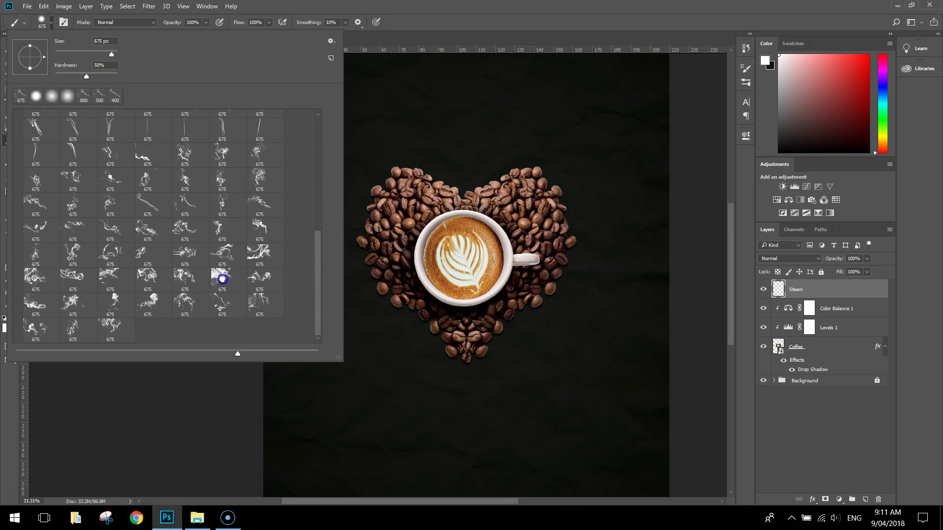
{"action": "left_click", "coordinate": [267, 302]}
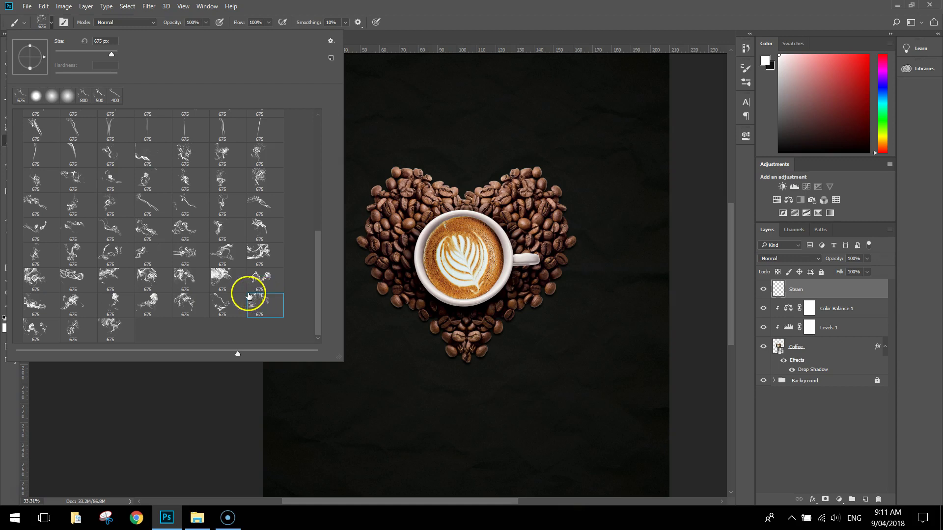
{"action": "scroll", "coordinate": [279, 264], "scroll_direction": "up", "scroll_amount": 1}
{"action": "scroll", "coordinate": [279, 264], "scroll_direction": "up", "scroll_amount": 6}
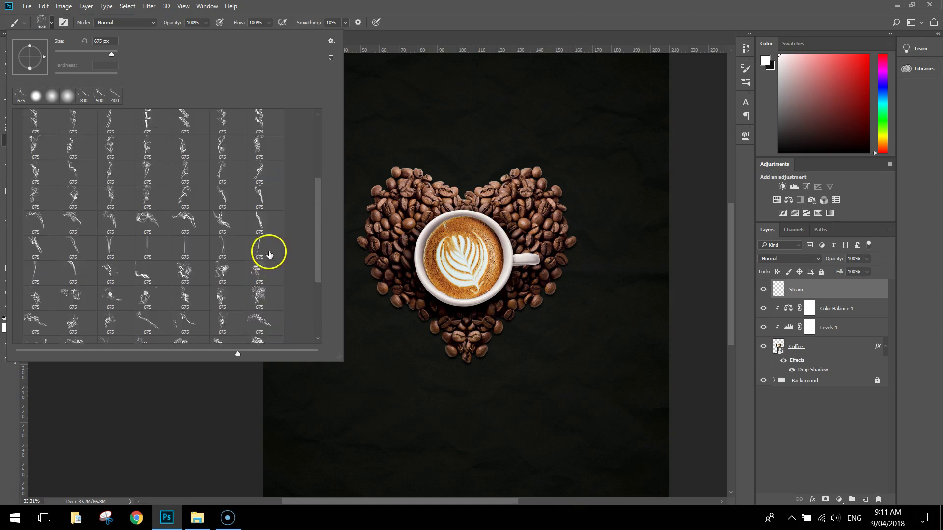
{"action": "scroll", "coordinate": [284, 265], "scroll_direction": "up", "scroll_amount": 2}
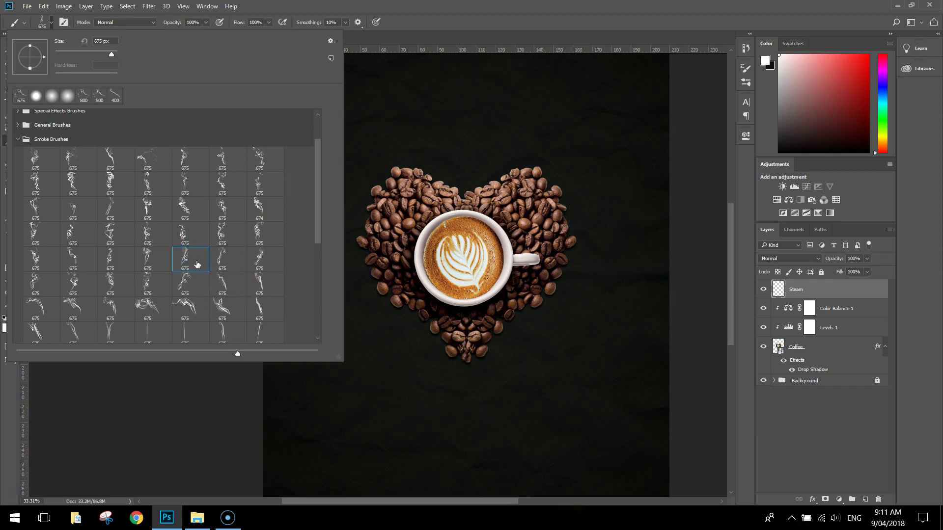
{"action": "left_click", "coordinate": [420, 9]}
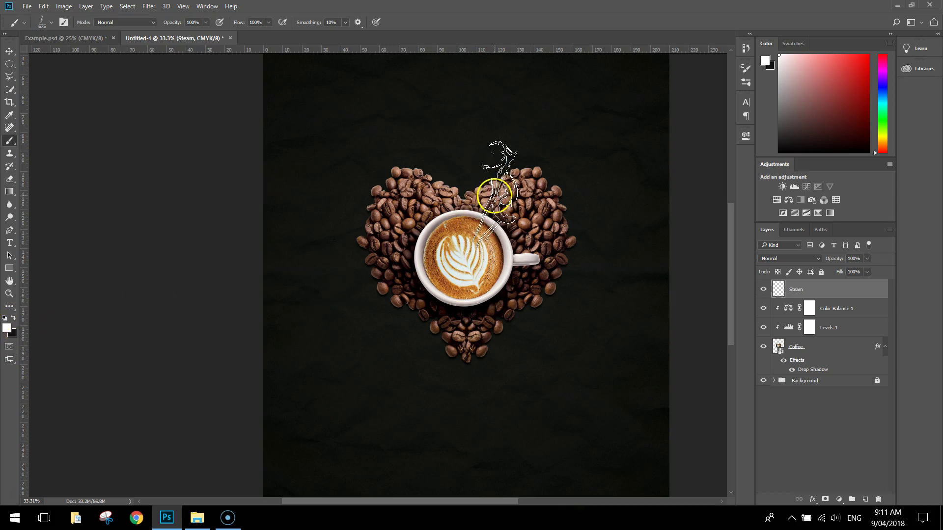
Step: Test a 675 px smoke stamp, undo it, and stamp a 400 px wisp over the cup's upper-right rim
{"action": "left_click", "coordinate": [495, 196]}
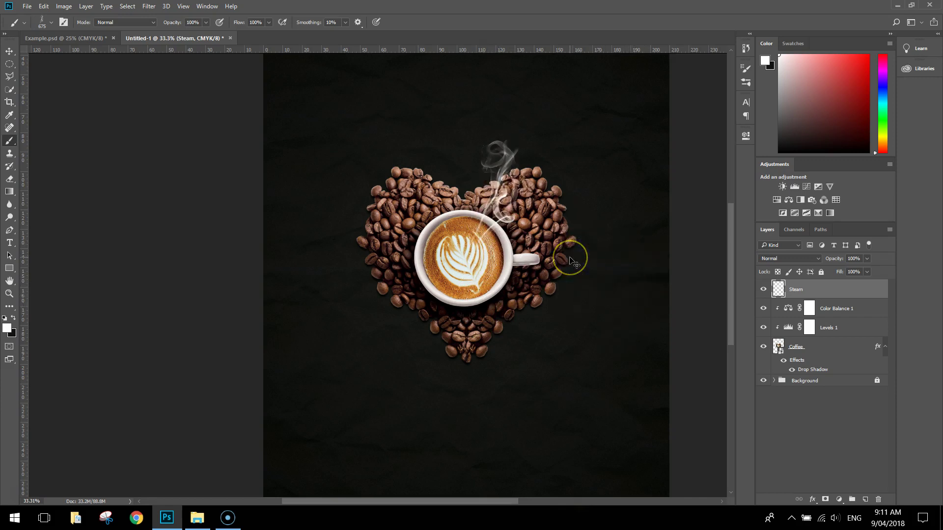
{"action": "key", "text": "ctrl+z"}
{"action": "key", "text": "bracketleft"}
{"action": "key", "text": "bracketleft"}
{"action": "key", "text": "bracketleft"}
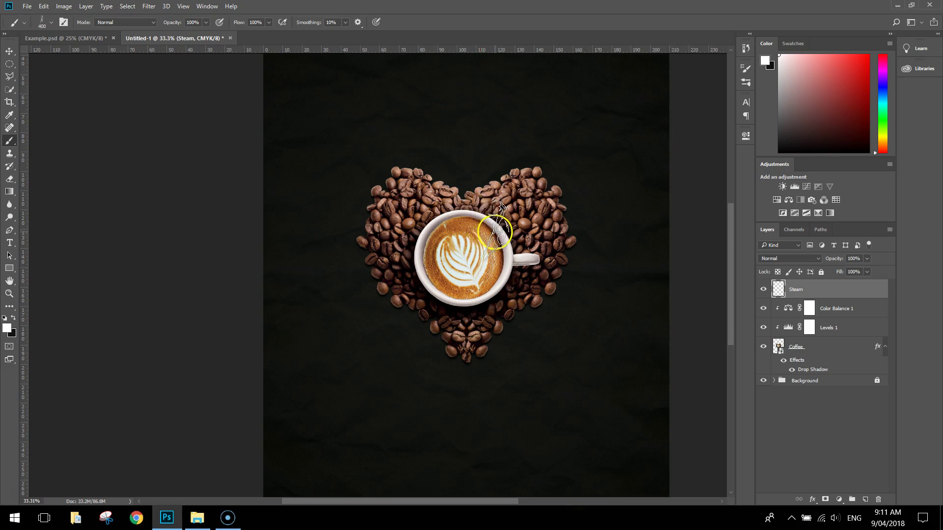
{"action": "left_click", "coordinate": [496, 231]}
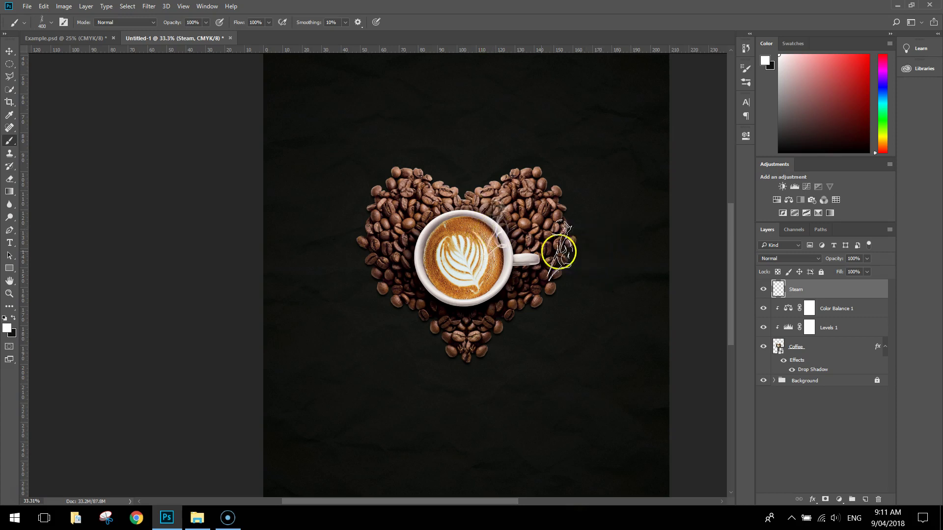
Step: Choose the smoke tip in the fifth row, second column, and stamp it at 500 px over the cup's upper-left rim
{"action": "left_click", "coordinate": [50, 23]}
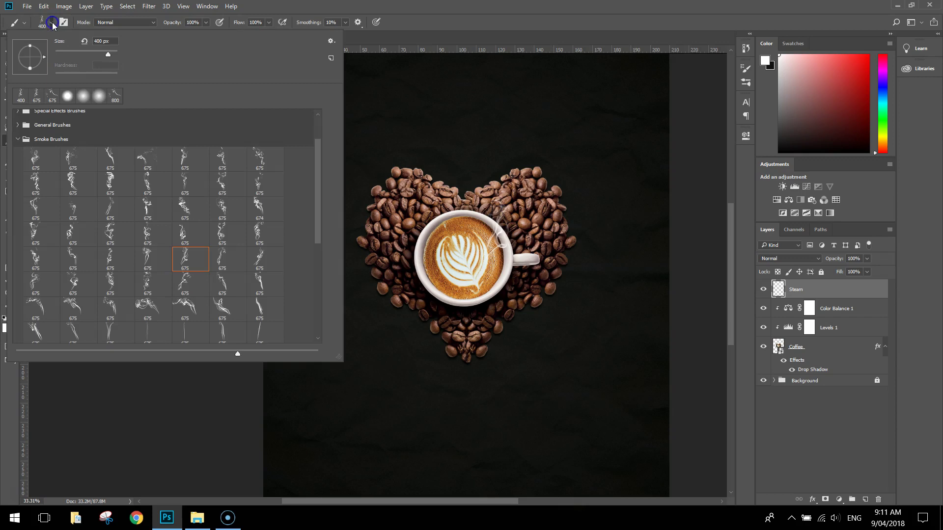
{"action": "left_click", "coordinate": [67, 255]}
{"action": "left_click", "coordinate": [443, 188]}
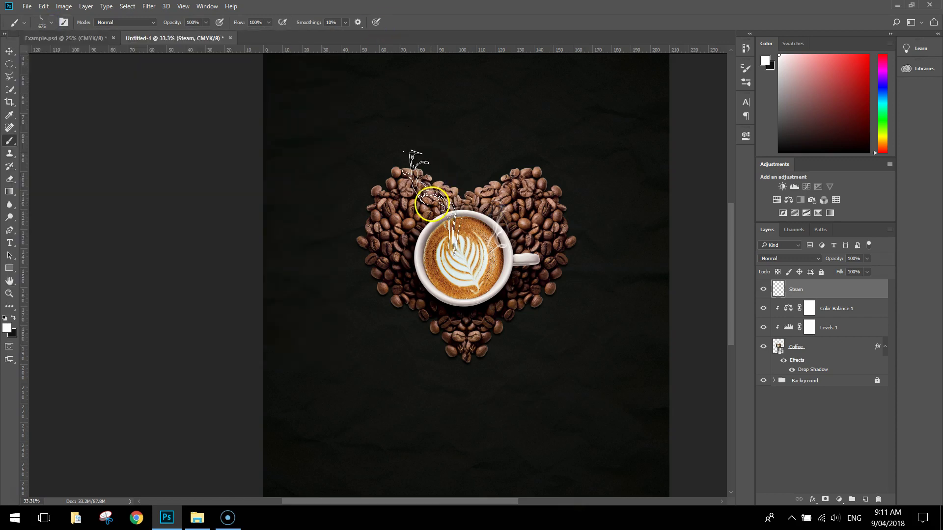
{"action": "key", "text": "bracketleft"}
{"action": "key", "text": "bracketleft"}
{"action": "left_click", "coordinate": [437, 229]}
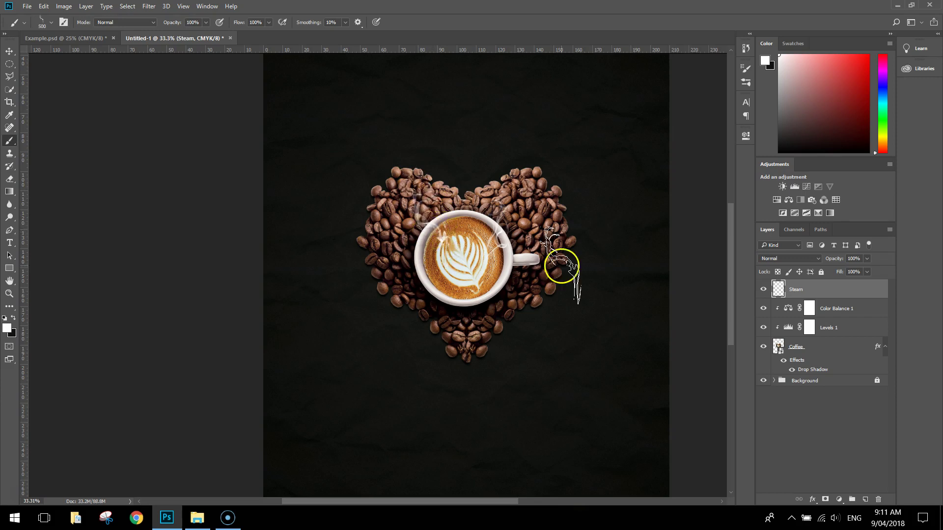
Step: Choose a different smoke tip further down the Smoke Brushes set and stamp it at 600 px over the cup's top centre
{"action": "left_click", "coordinate": [53, 22]}
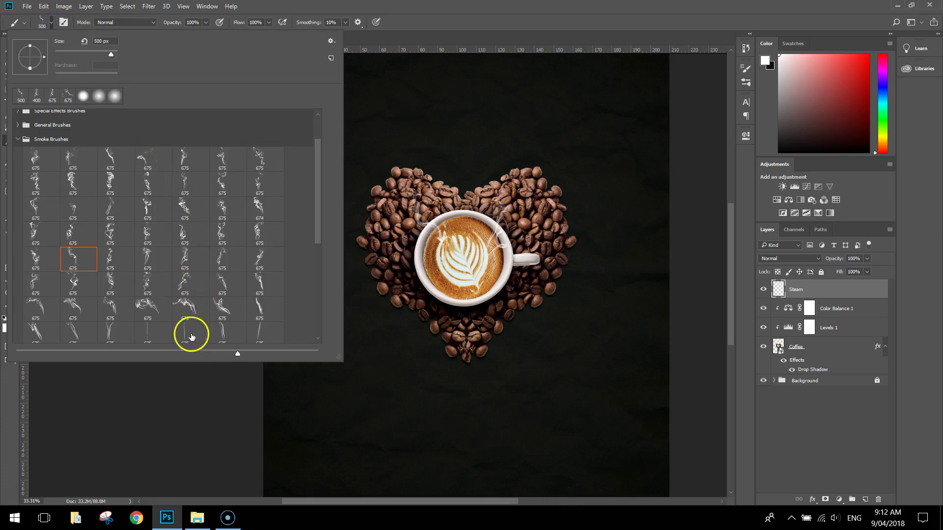
{"action": "scroll", "coordinate": [139, 276], "scroll_direction": "down", "scroll_amount": 2}
{"action": "scroll", "coordinate": [139, 280], "scroll_direction": "down", "scroll_amount": 1}
{"action": "left_click", "coordinate": [110, 307]}
{"action": "key", "text": "Return"}
{"action": "key", "text": "bracketleft"}
{"action": "left_click", "coordinate": [470, 218]}
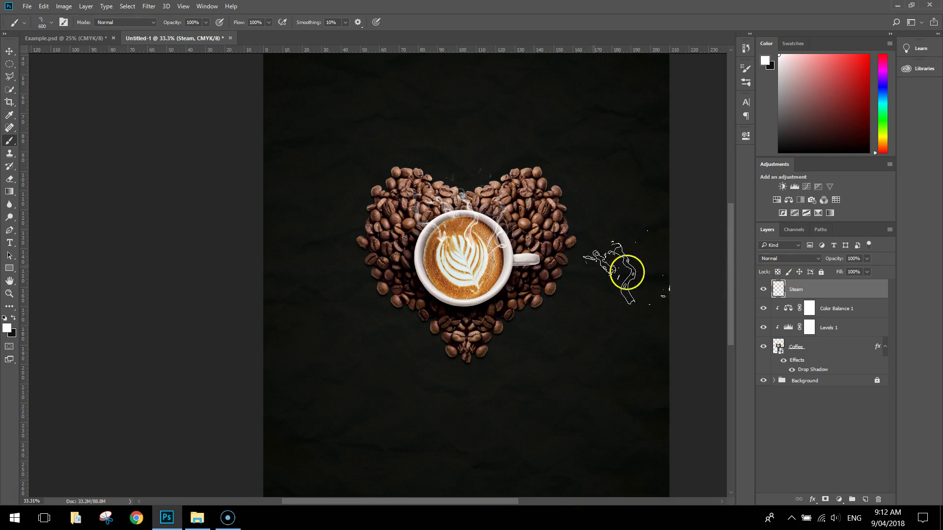
Step: Switch to the Move tool, deselect all layers and inspect the steam over the cup up close and from farther out
{"action": "scroll", "coordinate": [548, 234], "scroll_direction": "up", "scroll_amount": 2}
{"action": "scroll", "coordinate": [548, 231], "scroll_direction": "up", "scroll_amount": 2}
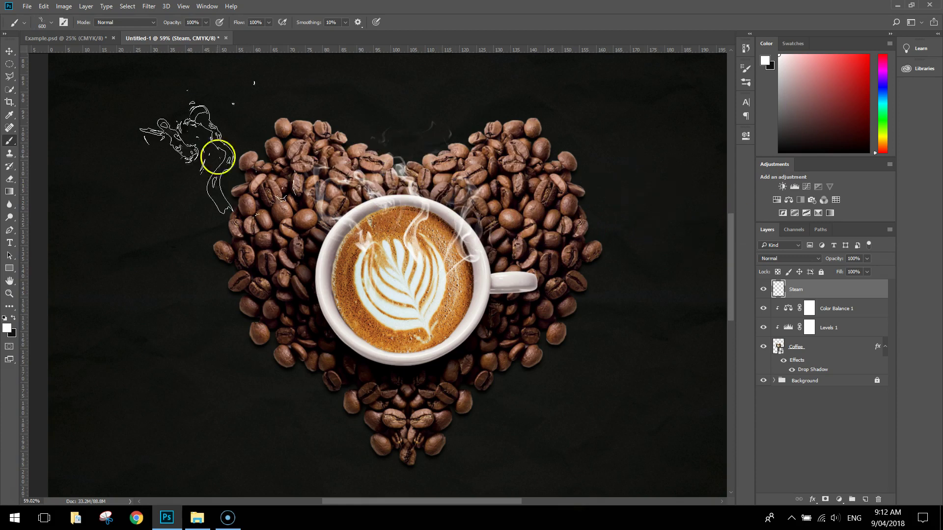
{"action": "left_click", "coordinate": [10, 51]}
{"action": "left_click", "coordinate": [130, 116]}
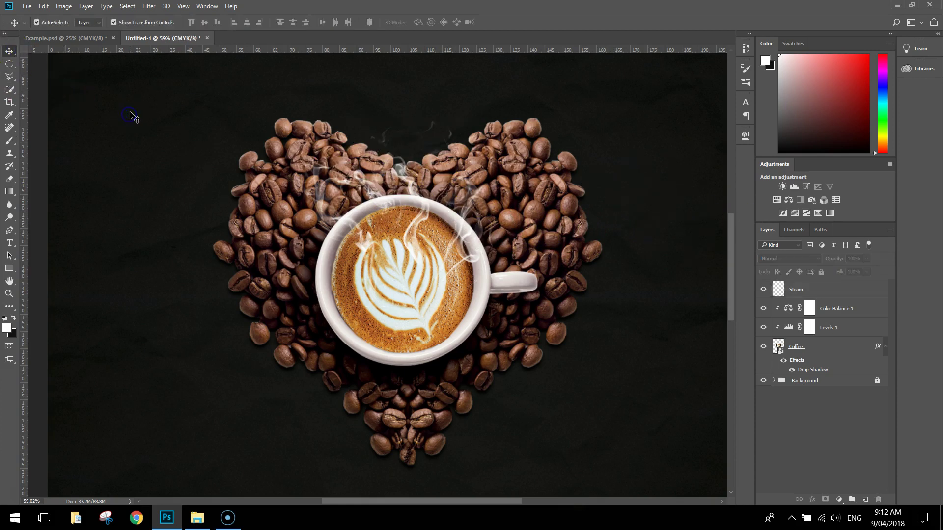
{"action": "scroll", "coordinate": [131, 113], "scroll_direction": "down", "scroll_amount": 3}
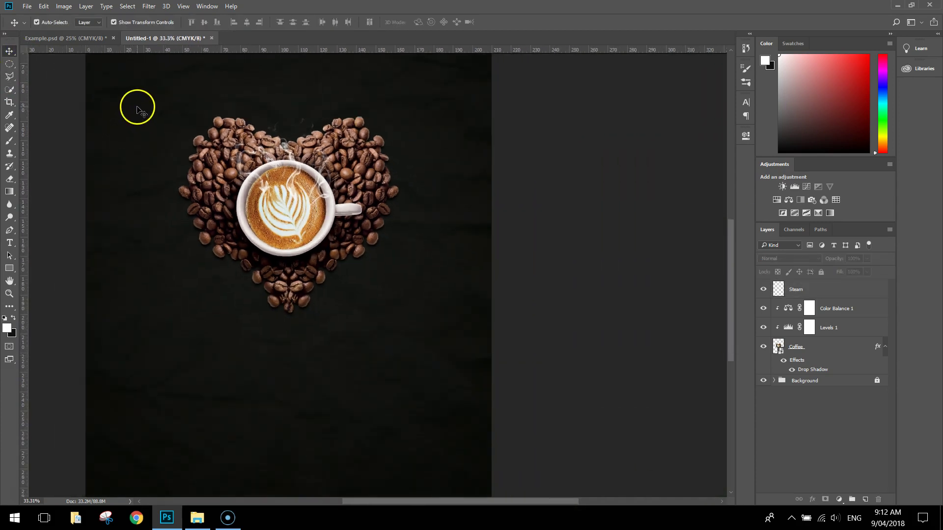
{"action": "scroll", "coordinate": [133, 104], "scroll_direction": "up", "scroll_amount": 2}
{"action": "scroll", "coordinate": [138, 109], "scroll_direction": "up", "scroll_amount": 1}
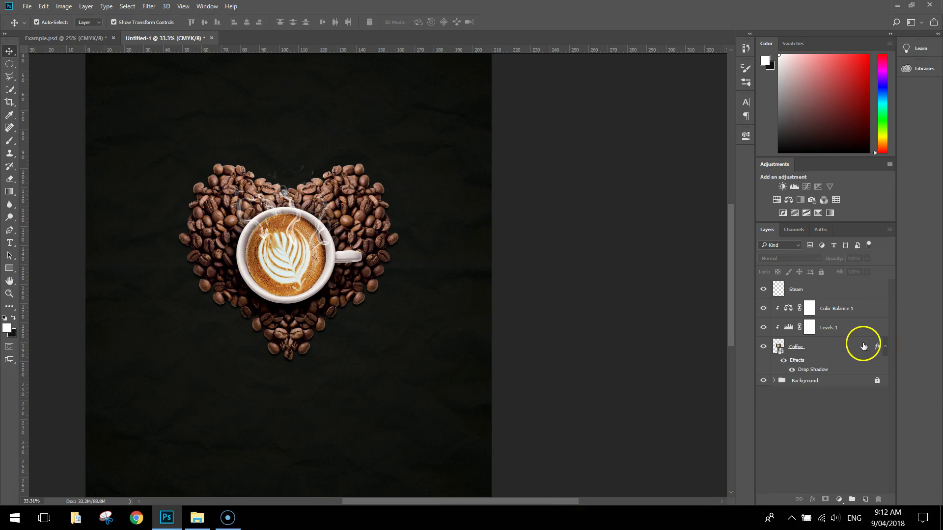
Step: Collapse the Coffee layer's effects and group the Steam, Color Balance 1, Levels 1 and Coffee layers as "Coffee"
{"action": "left_click", "coordinate": [886, 350]}
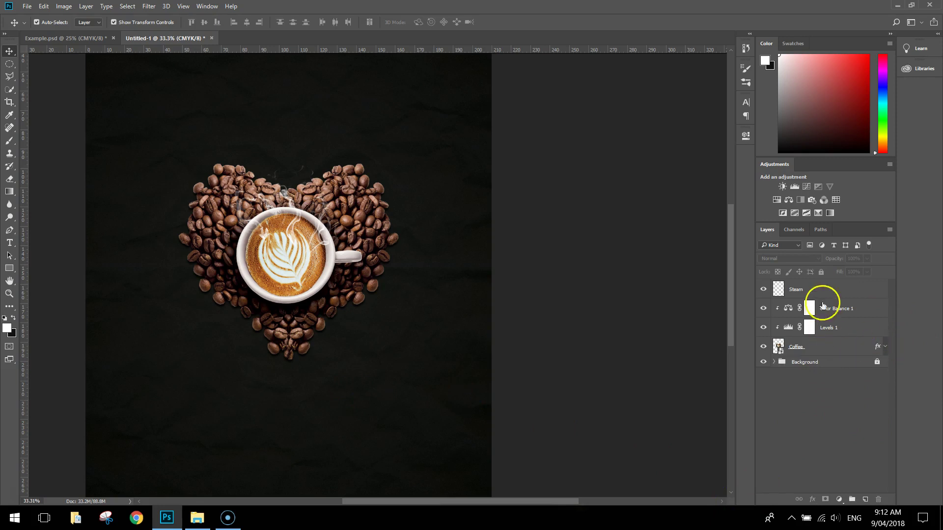
{"action": "left_click", "coordinate": [831, 291]}
{"action": "left_click", "coordinate": [841, 349], "text": "shift"}
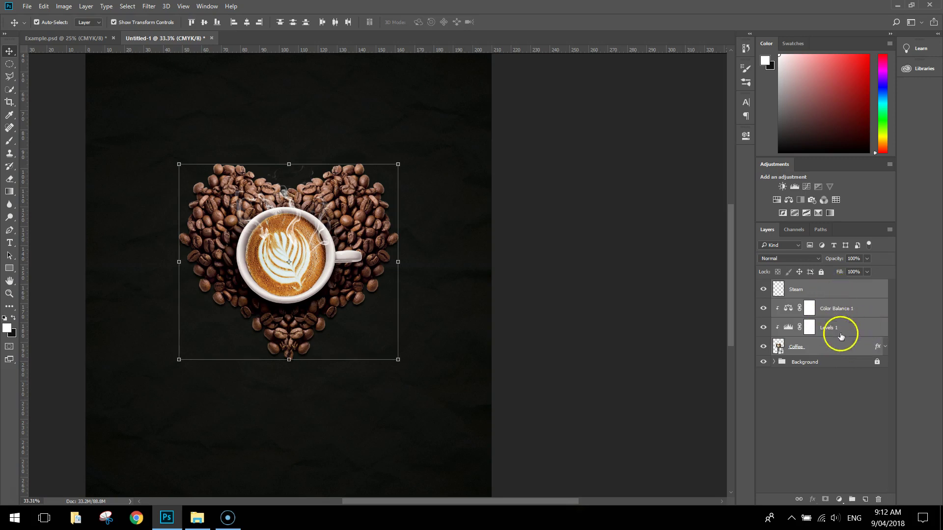
{"action": "left_click_drag", "start_coordinate": [832, 316], "coordinate": [853, 500]}
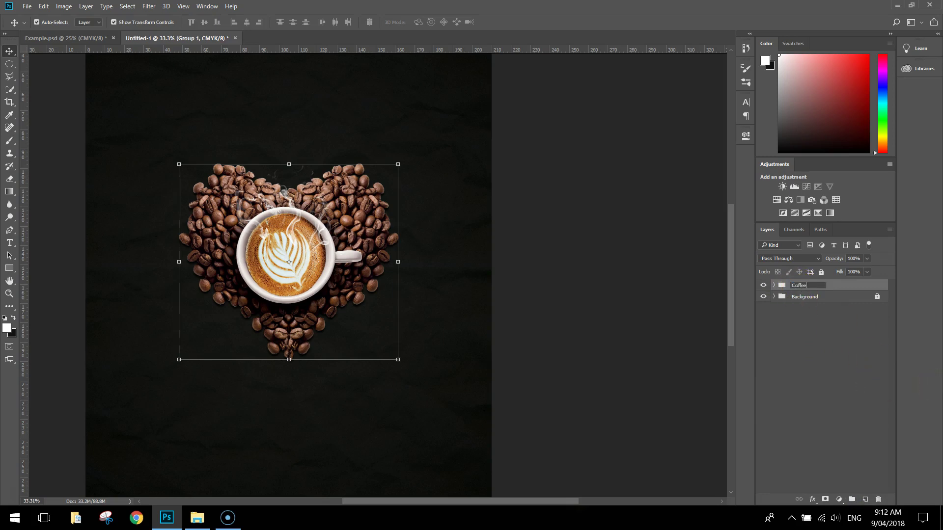
{"action": "key", "text": "Return"}
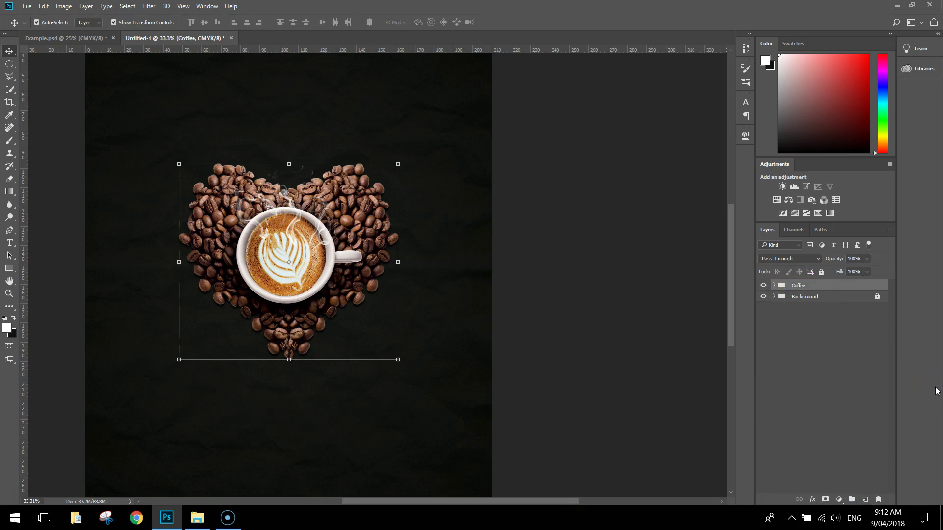
Step: Deselect the Coffee group and check the finished layout in Example.psd before returning to the Untitled-1 flyer
{"action": "key", "text": "ctrl+minus"}
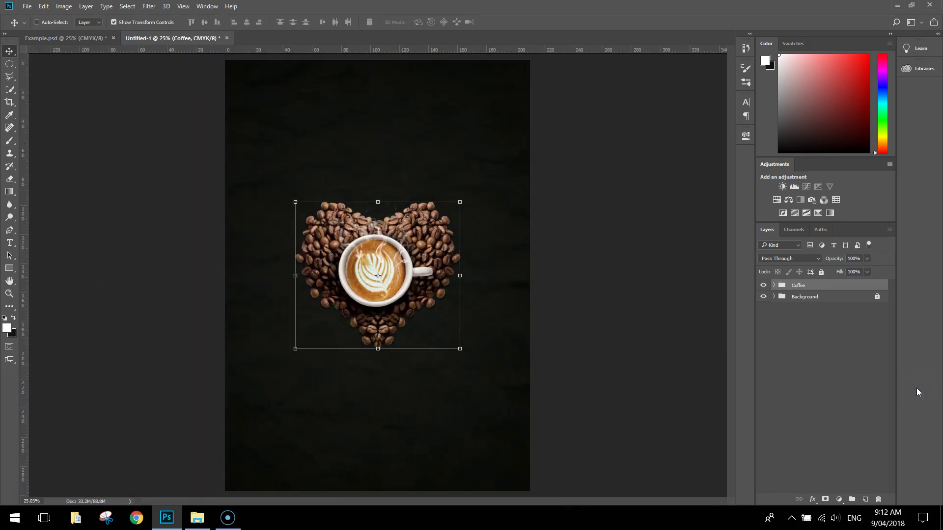
{"action": "left_click", "coordinate": [610, 210], "text": "ctrl"}
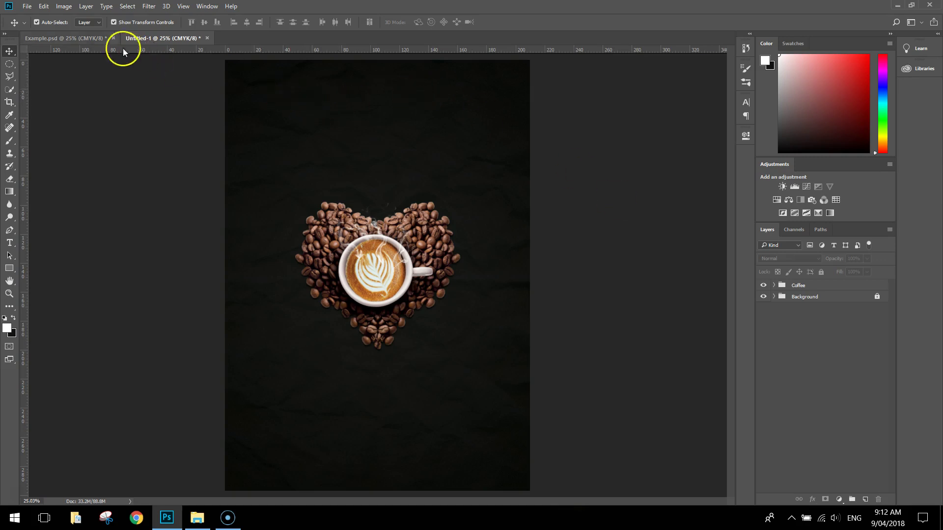
{"action": "left_click", "coordinate": [96, 39]}
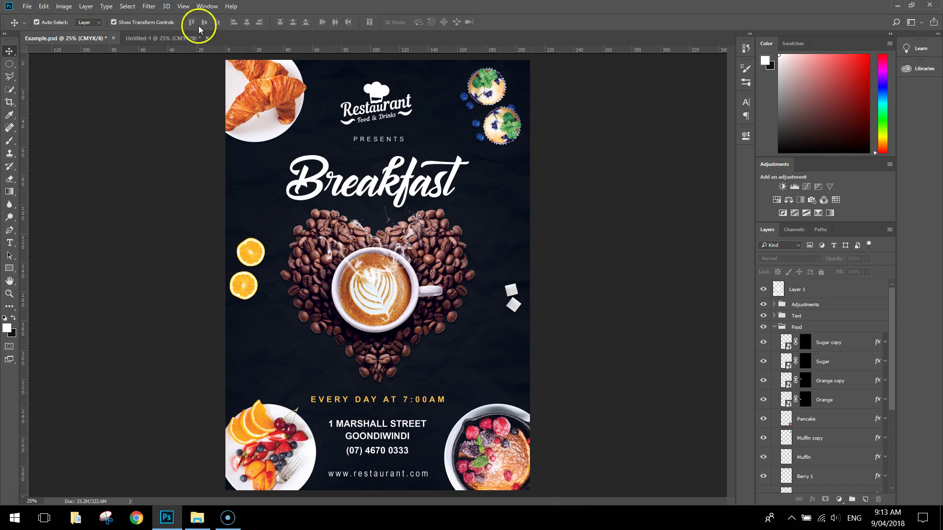
{"action": "left_click", "coordinate": [155, 39]}
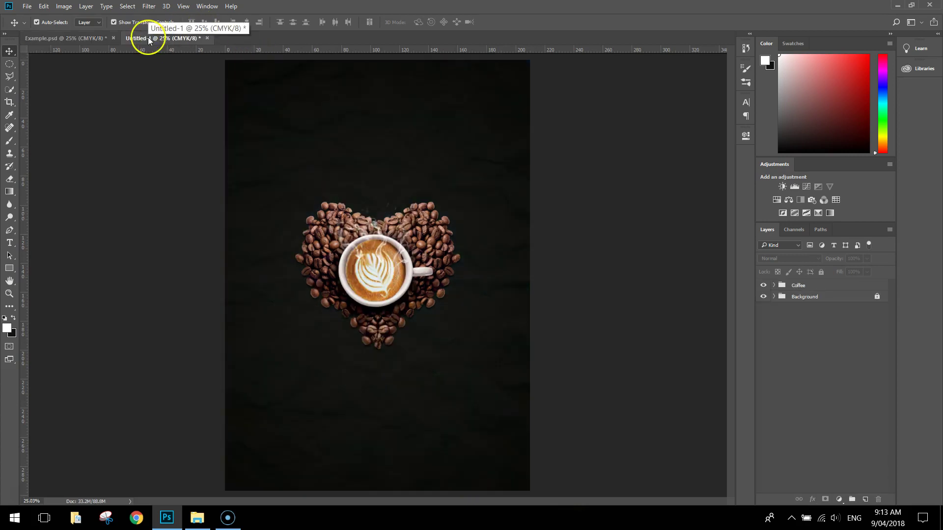
Step: Open the Healthy Breakfast image from the Breakfast Flyer folder
{"action": "left_click", "coordinate": [27, 6]}
{"action": "left_click", "coordinate": [58, 31]}
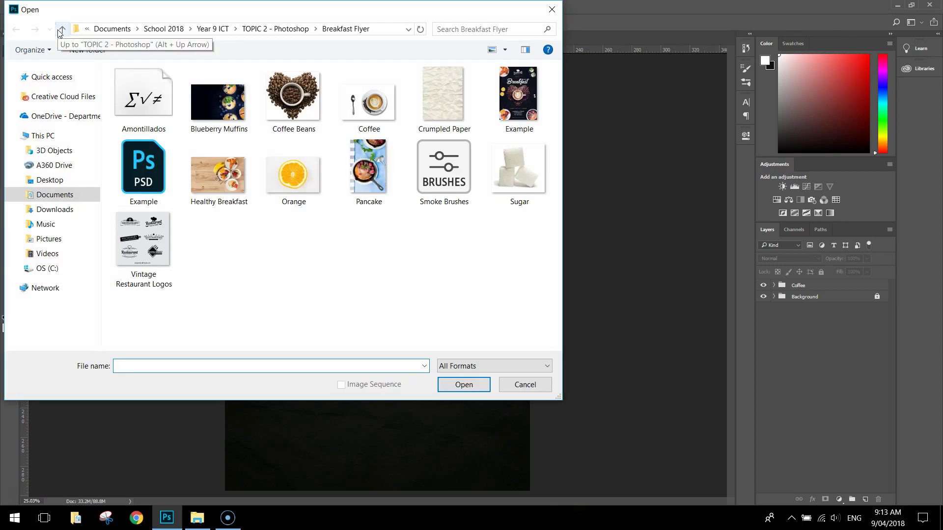
{"action": "left_click", "coordinate": [228, 180]}
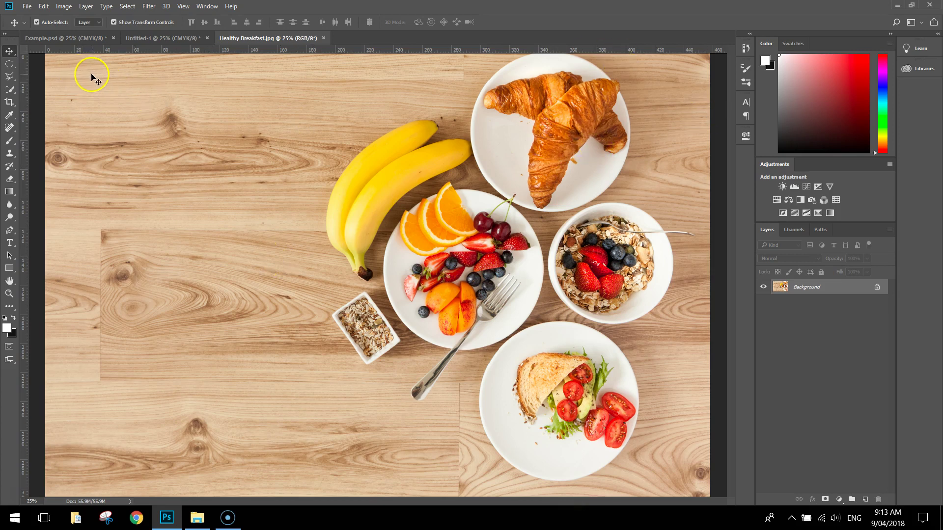
Step: Select the croissants and their whole plate with the Quick Selection tool at a 200 px brush size
{"action": "left_click", "coordinate": [11, 90]}
{"action": "left_click_drag", "start_coordinate": [11, 89], "coordinate": [59, 90]}
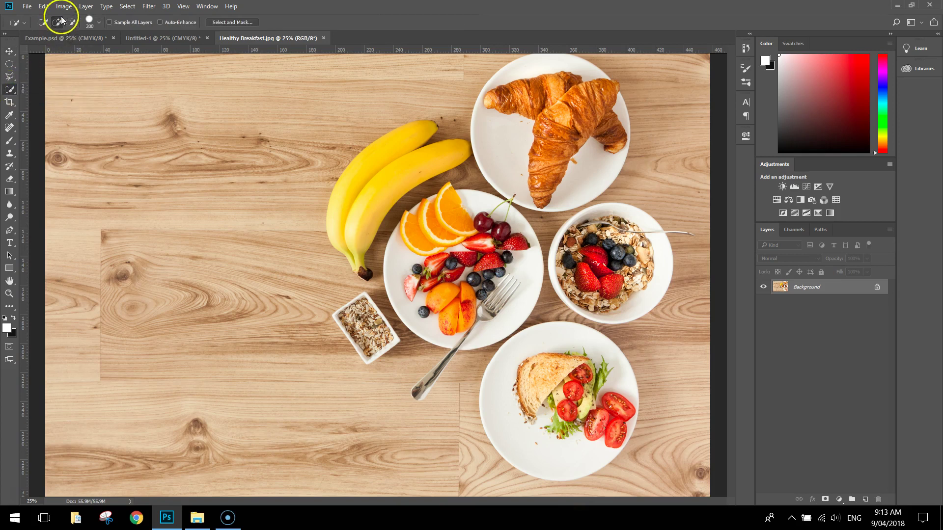
{"action": "mouse_move", "coordinate": [511, 142]}
{"action": "left_mouse_down"}
{"action": "mouse_move", "coordinate": [572, 86]}
{"action": "mouse_move", "coordinate": [539, 86]}
{"action": "mouse_move", "coordinate": [527, 122]}
{"action": "mouse_move", "coordinate": [537, 152]}
{"action": "mouse_move", "coordinate": [571, 164]}
{"action": "mouse_move", "coordinate": [611, 117]}
{"action": "mouse_move", "coordinate": [606, 92]}
{"action": "left_mouse_up"}
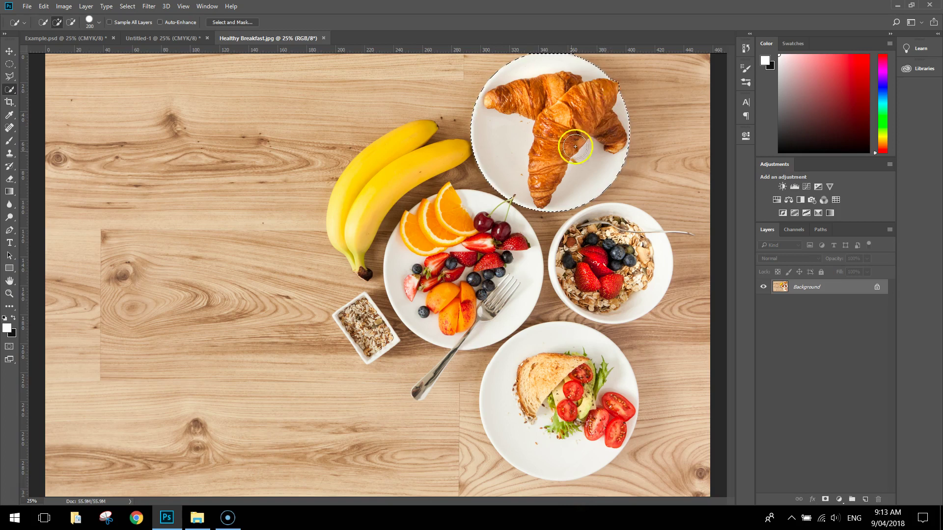
{"action": "scroll", "coordinate": [646, 102], "scroll_direction": "up", "scroll_amount": 3}
{"action": "scroll", "coordinate": [645, 102], "scroll_direction": "up", "scroll_amount": 1}
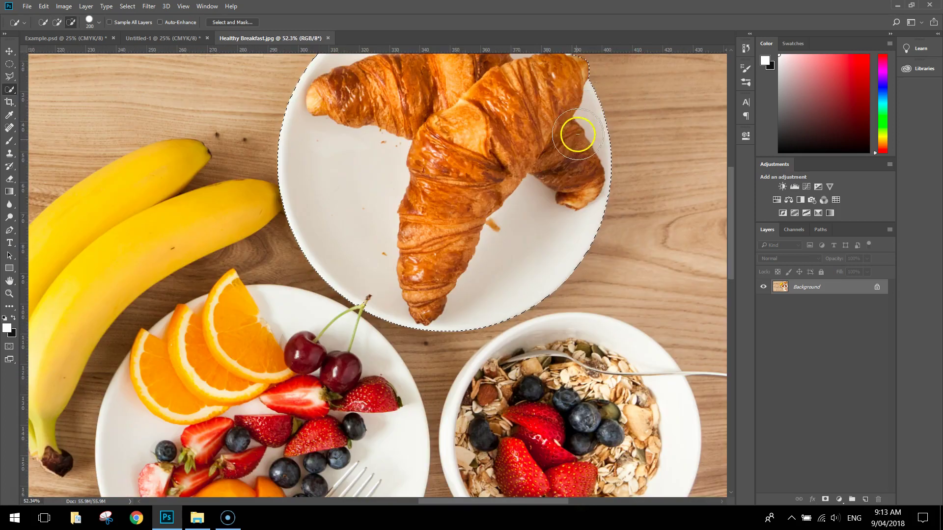
{"action": "left_click_drag", "start_coordinate": [377, 281], "coordinate": [370, 278]}
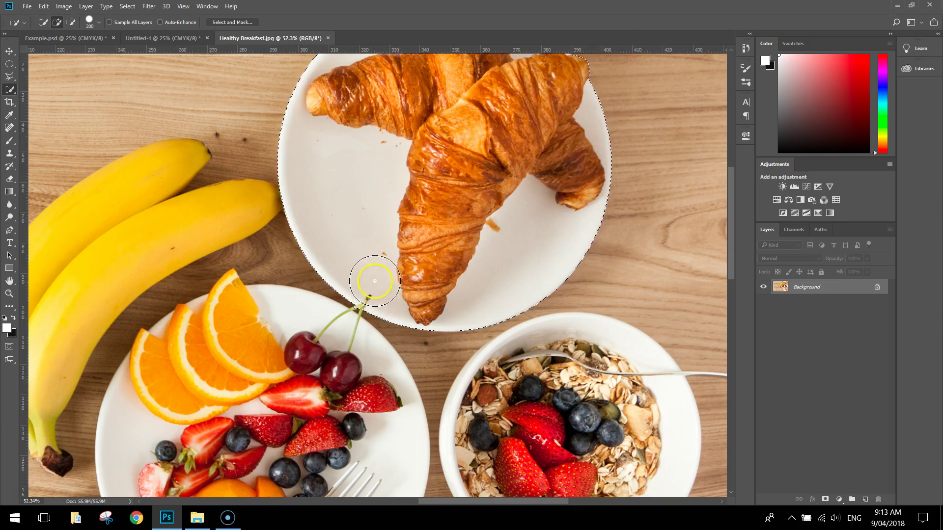
Step: Subtract the wooden table slivers beside the croissant plate's top edge from the selection with a 10 px brush
{"action": "scroll", "coordinate": [390, 259], "scroll_direction": "up", "scroll_amount": 1}
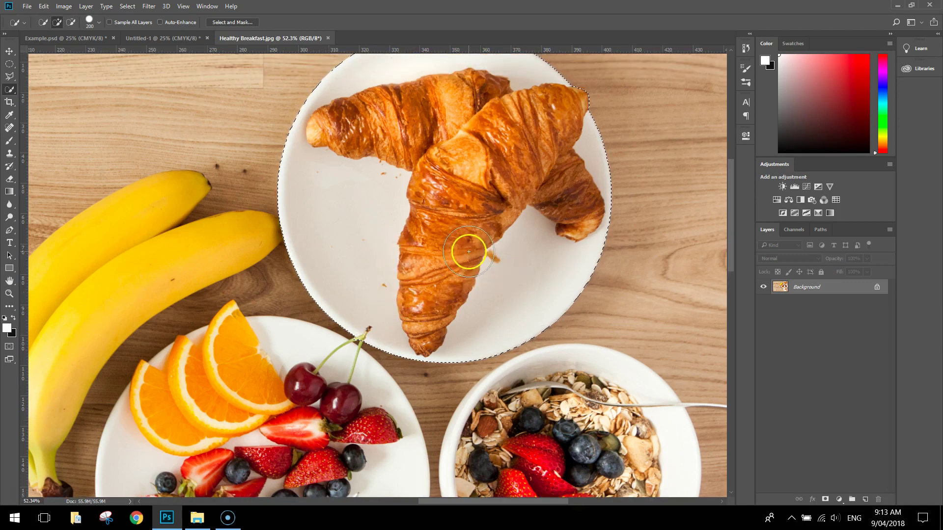
{"action": "scroll", "coordinate": [467, 248], "scroll_direction": "up", "scroll_amount": 2}
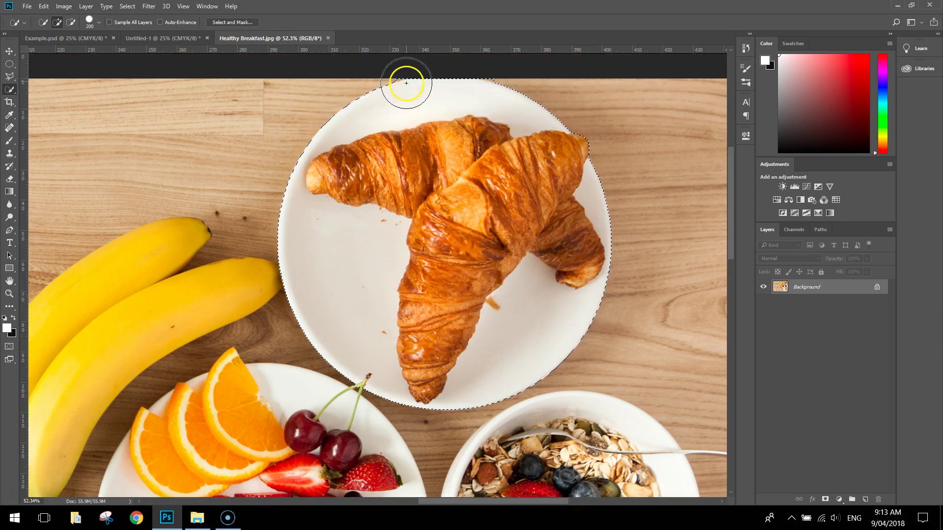
{"action": "scroll", "coordinate": [418, 88], "scroll_direction": "up", "scroll_amount": 2}
{"action": "scroll", "coordinate": [418, 88], "scroll_direction": "up", "scroll_amount": 4}
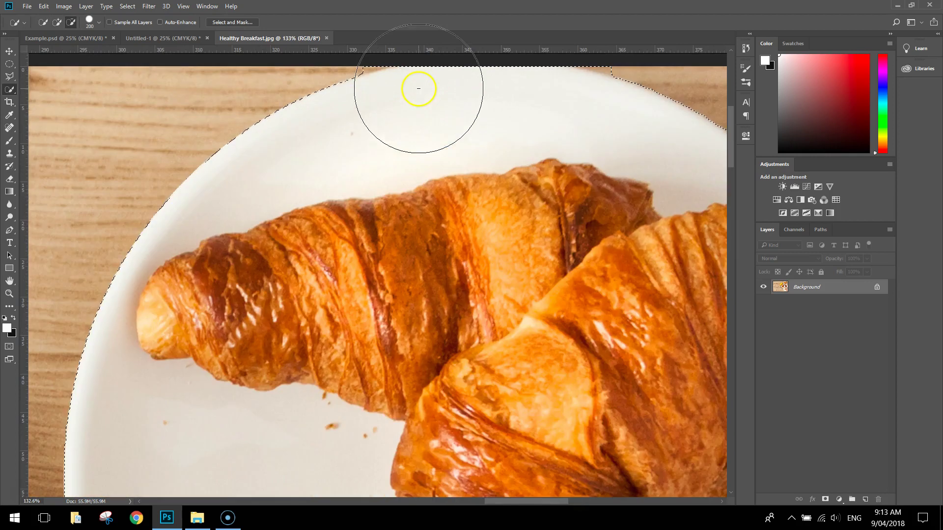
{"action": "scroll", "coordinate": [670, 200], "scroll_direction": "up", "scroll_amount": 2}
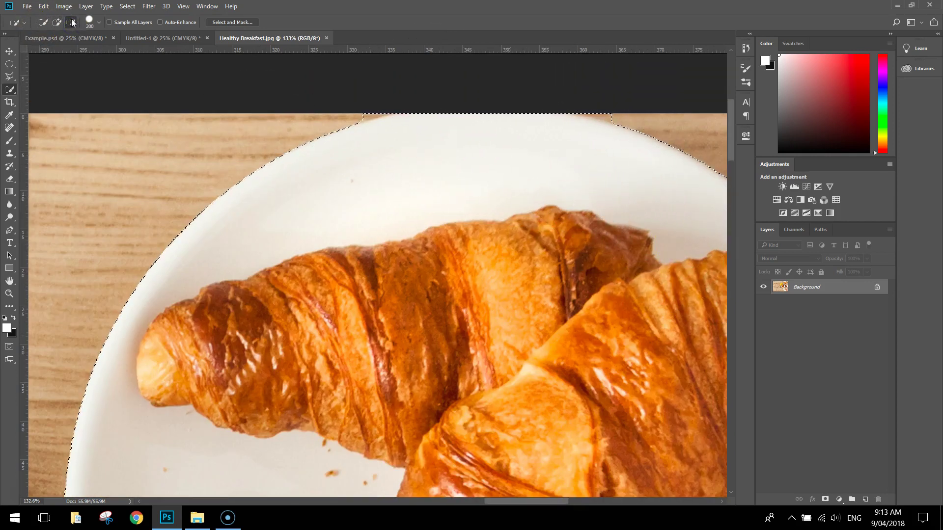
{"action": "key", "text": "bracketleft"}
{"action": "key", "text": "bracketleft"}
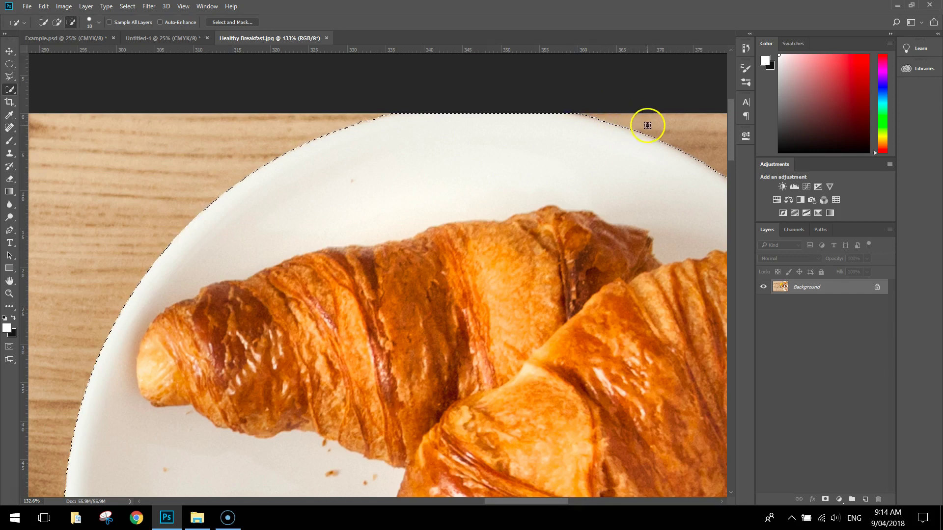
{"action": "scroll", "coordinate": [443, 255], "scroll_direction": "down", "scroll_amount": 2}
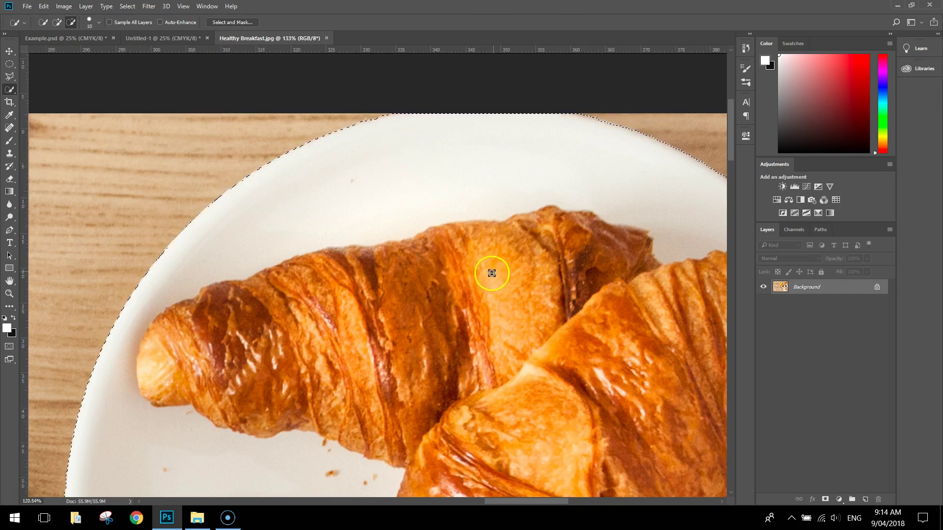
{"action": "scroll", "coordinate": [491, 269], "scroll_direction": "down", "scroll_amount": 2}
{"action": "scroll", "coordinate": [540, 285], "scroll_direction": "down", "scroll_amount": 2}
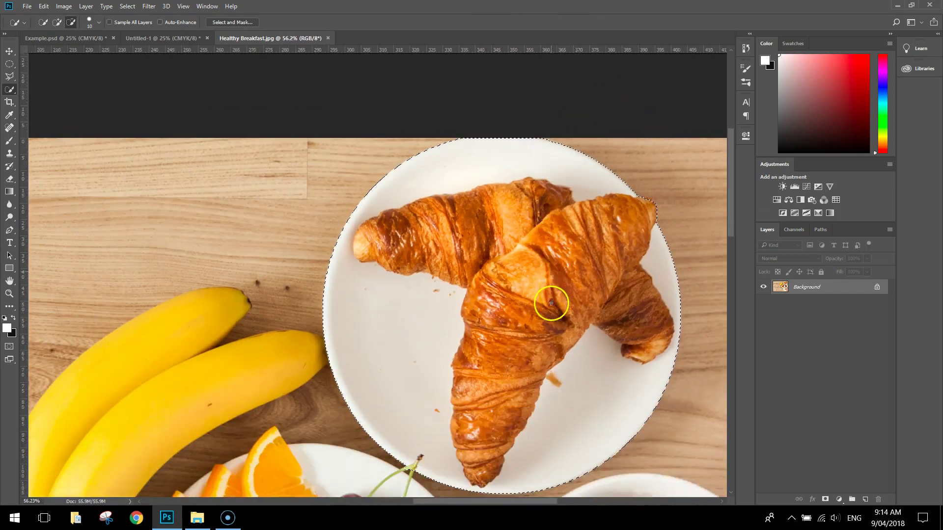
{"action": "scroll", "coordinate": [558, 273], "scroll_direction": "down", "scroll_amount": 1}
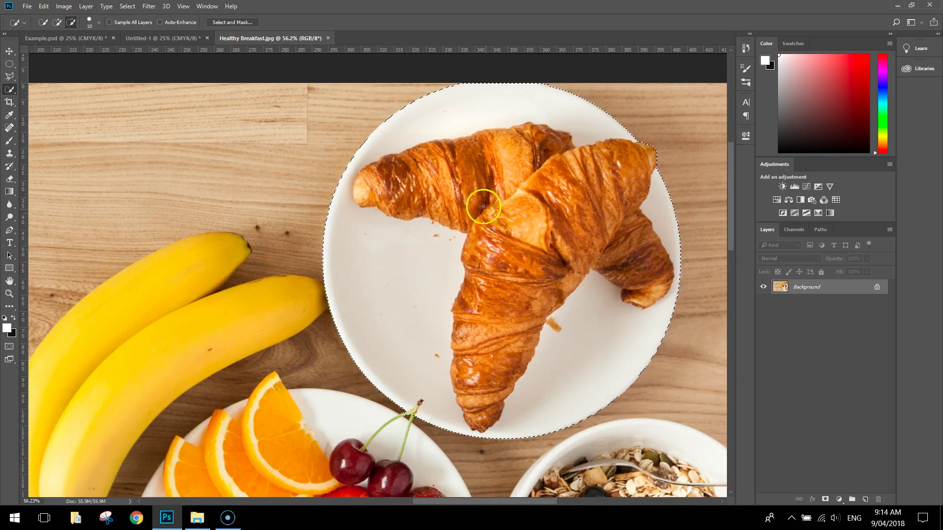
Step: Refine the croissant plate selection in Select and Mask with Feather 5 px, Contrast 65% and Shift Edge -25%
{"action": "left_click", "coordinate": [249, 22]}
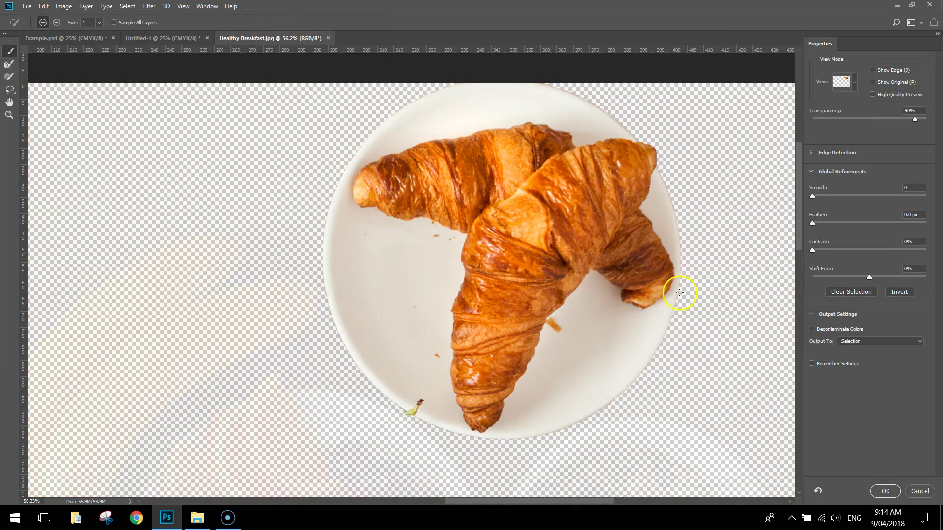
{"action": "left_click_drag", "start_coordinate": [592, 506], "coordinate": [611, 506]}
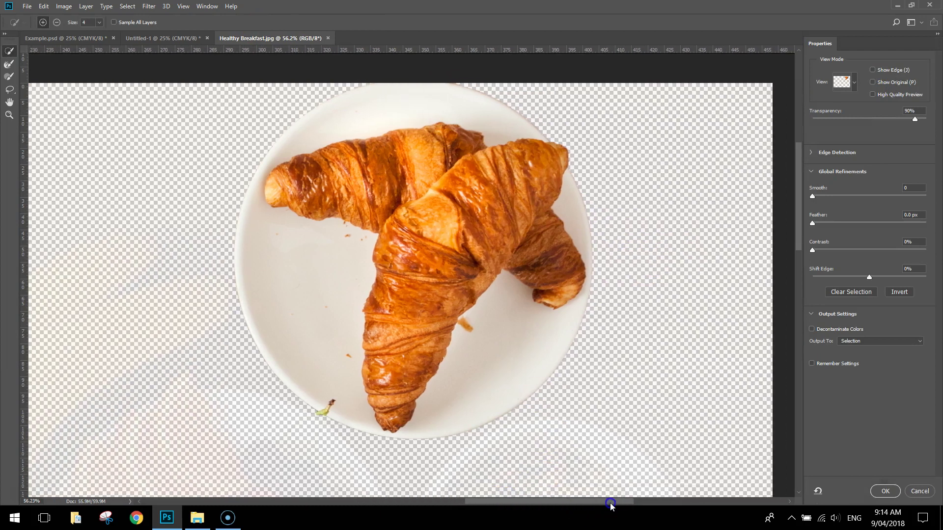
{"action": "left_click_drag", "start_coordinate": [797, 213], "coordinate": [798, 210]}
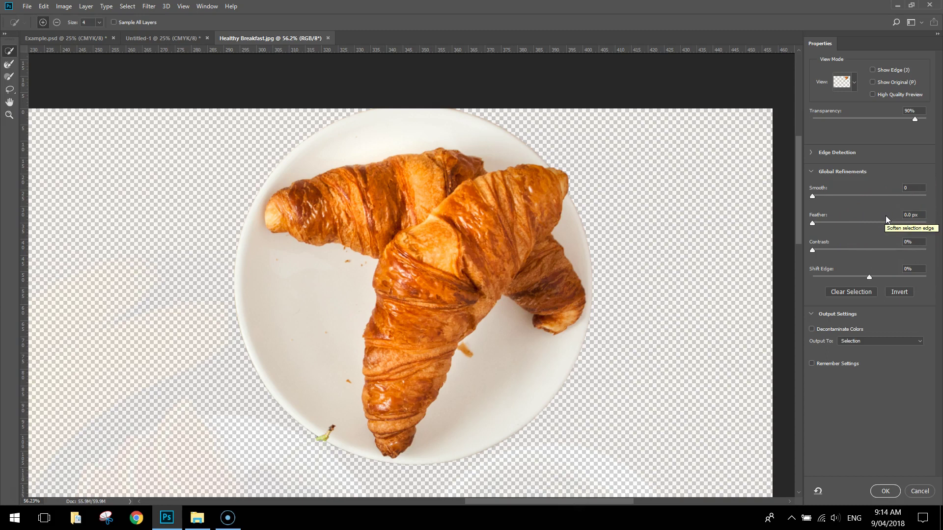
{"action": "left_click", "coordinate": [913, 215]}
{"action": "type", "text": "5"}
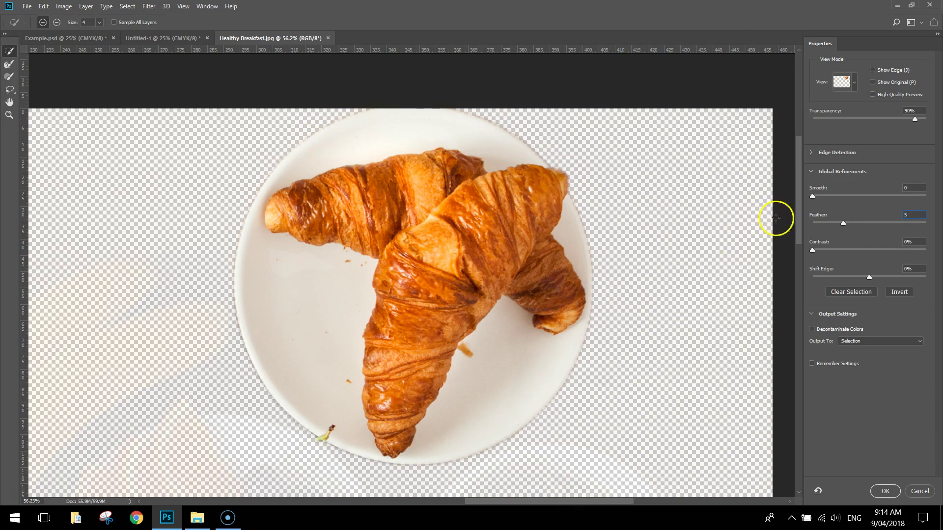
{"action": "left_click", "coordinate": [909, 241]}
{"action": "type", "text": "65"}
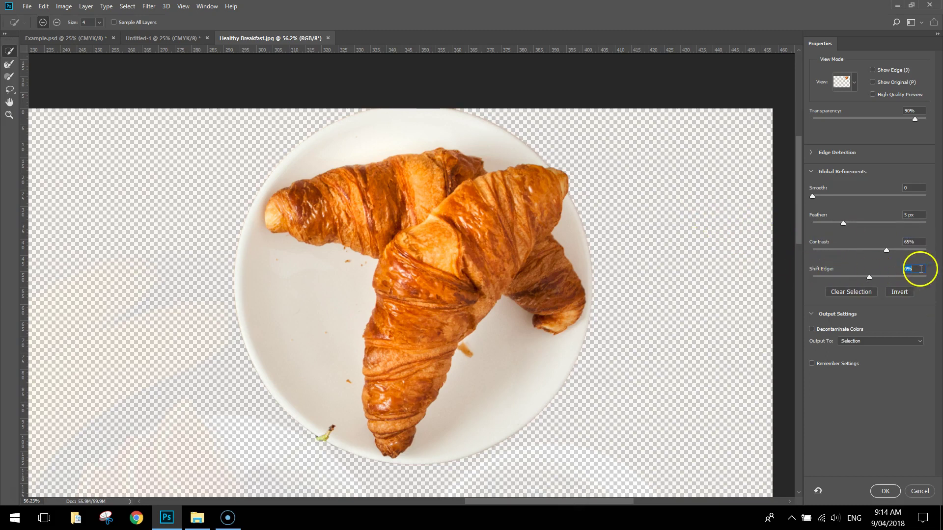
{"action": "type", "text": "-25"}
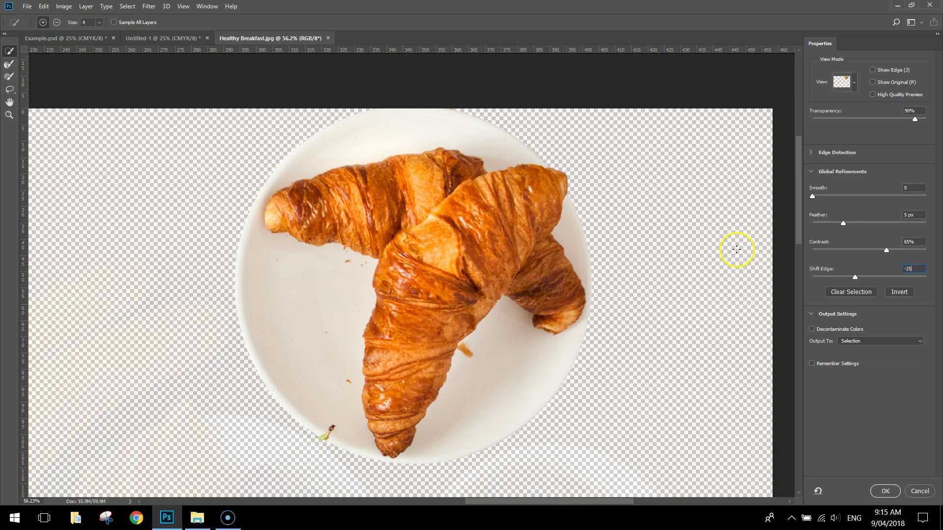
Step: Output the refined croissant plate selection to a new layer and apply the refinement
{"action": "left_click", "coordinate": [812, 313]}
{"action": "left_click", "coordinate": [810, 312]}
{"action": "left_click", "coordinate": [846, 342]}
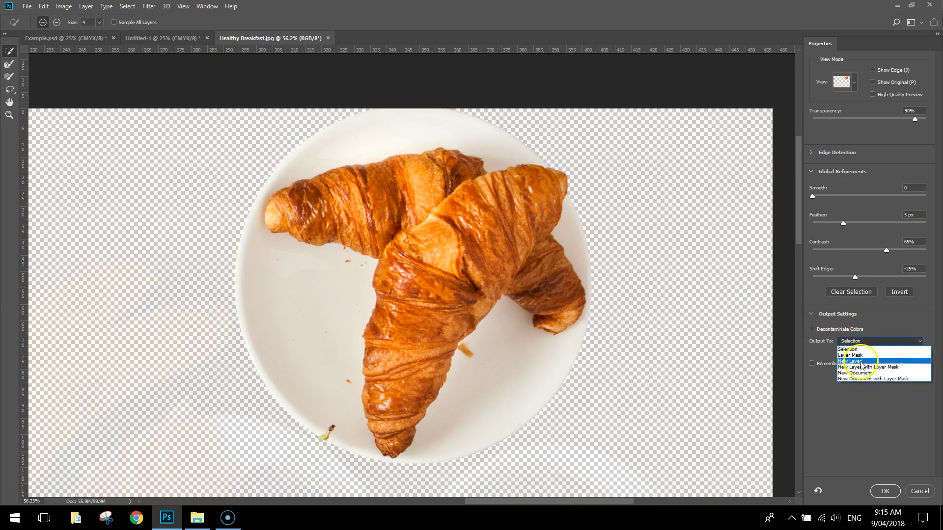
{"action": "left_click", "coordinate": [860, 361]}
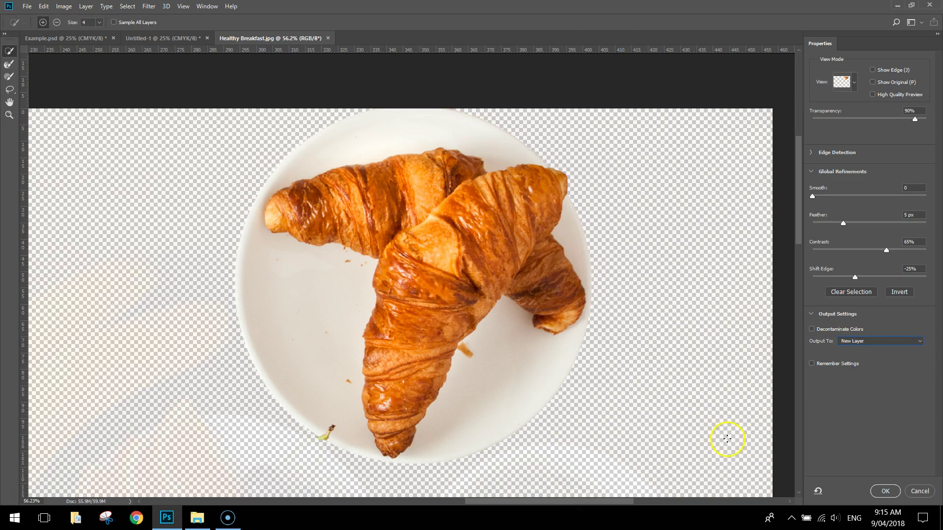
{"action": "left_click", "coordinate": [887, 491]}
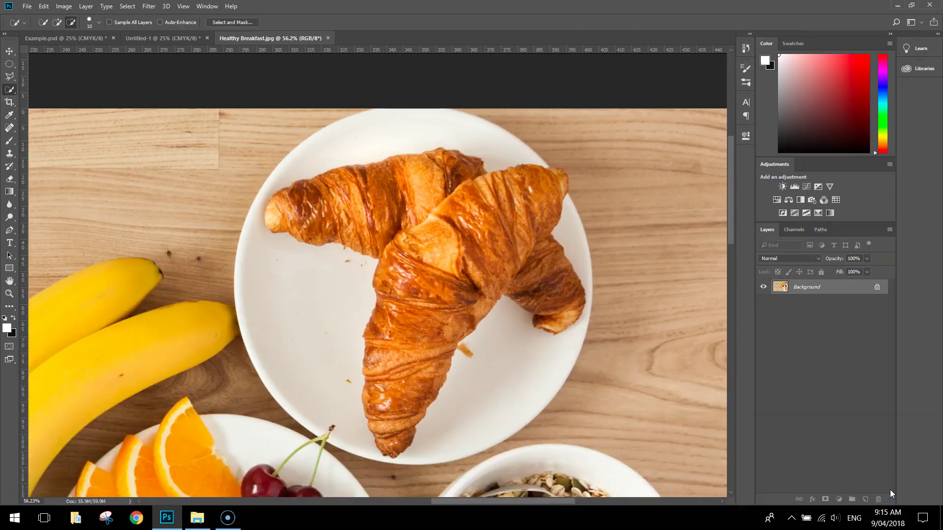
Step: Rename the croissant plate cut-out layer as Crossiants, hide it and show the Background layer
{"action": "left_click", "coordinate": [884, 428]}
{"action": "left_click", "coordinate": [826, 286]}
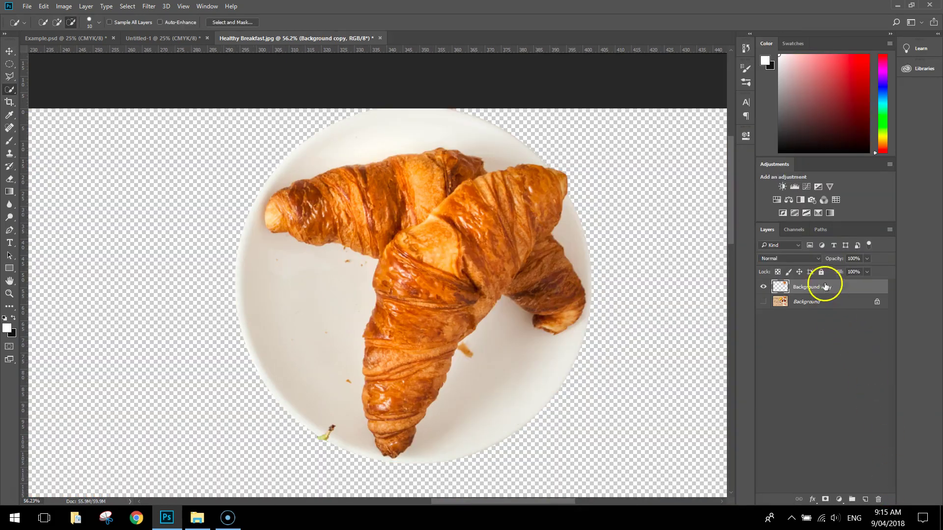
{"action": "double_click", "coordinate": [811, 292]}
{"action": "type", "text": "Crossiants"}
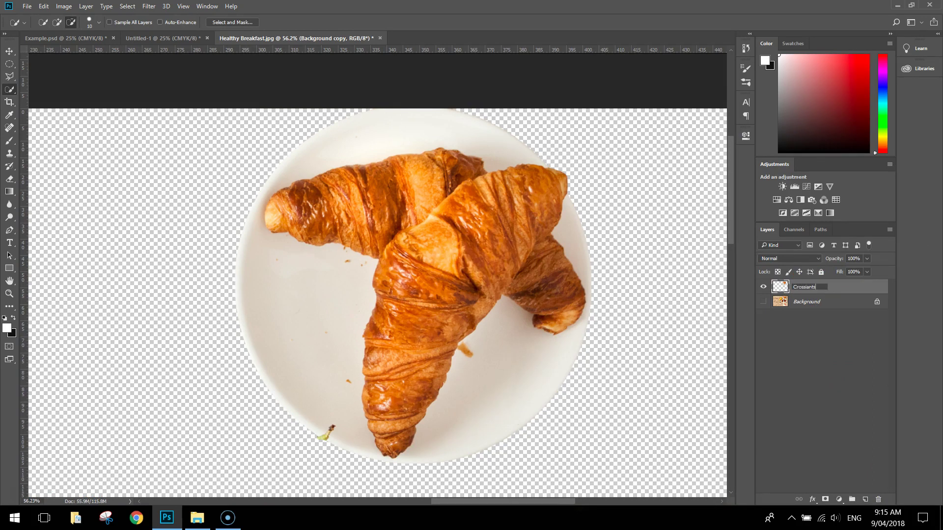
{"action": "left_click", "coordinate": [826, 293]}
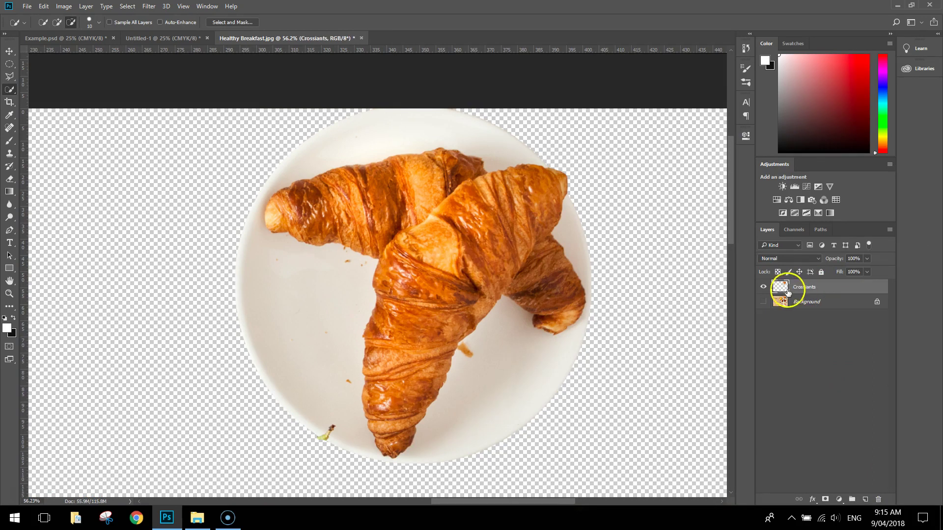
{"action": "left_click", "coordinate": [763, 287]}
{"action": "left_click", "coordinate": [764, 302]}
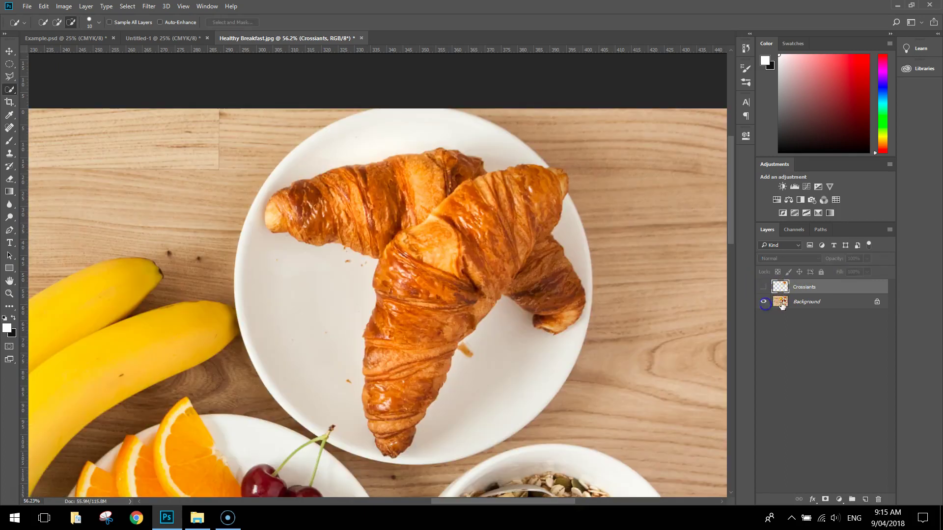
Step: Select the fruit plate on the Background layer with the Quick Selection tool at a 125 px brush size
{"action": "scroll", "coordinate": [421, 301], "scroll_direction": "down", "scroll_amount": 5}
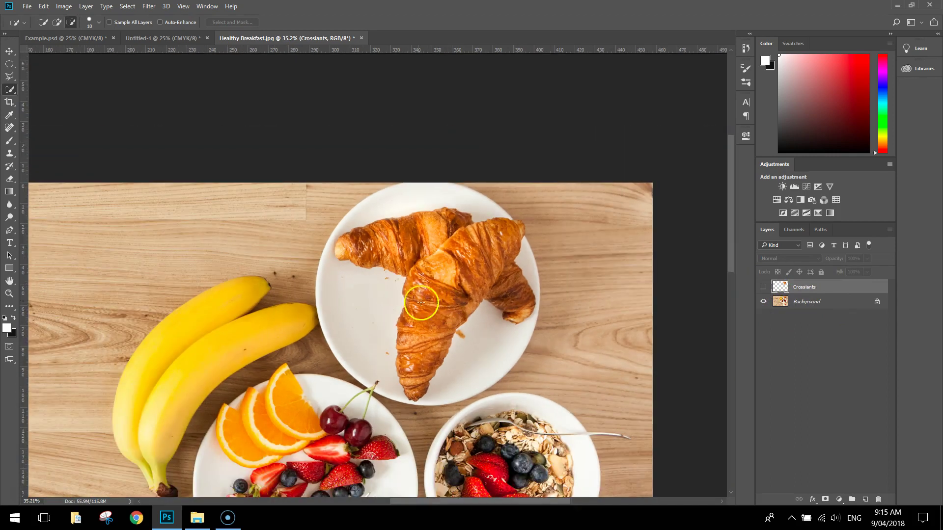
{"action": "scroll", "coordinate": [354, 285], "scroll_direction": "down", "scroll_amount": 3}
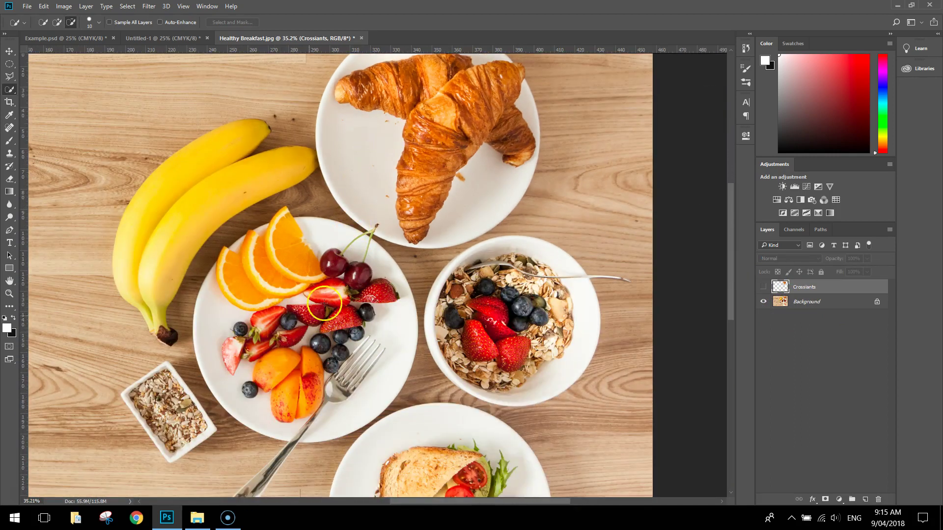
{"action": "scroll", "coordinate": [278, 335], "scroll_direction": "up", "scroll_amount": 4}
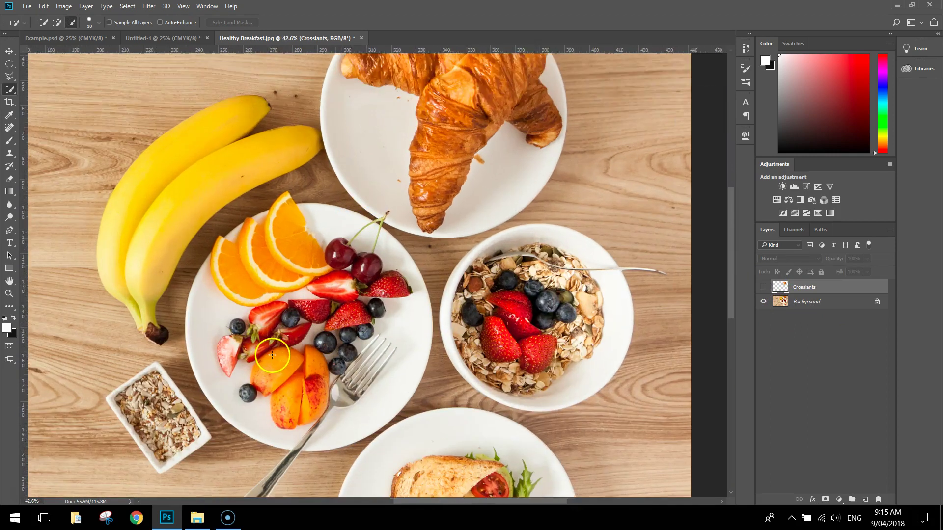
{"action": "scroll", "coordinate": [275, 335], "scroll_direction": "down", "scroll_amount": 1}
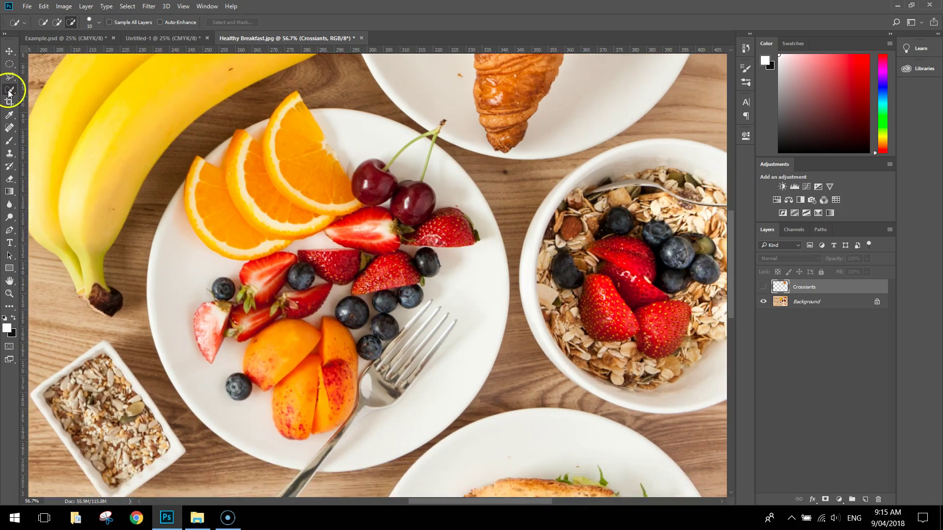
{"action": "left_click", "coordinate": [57, 23]}
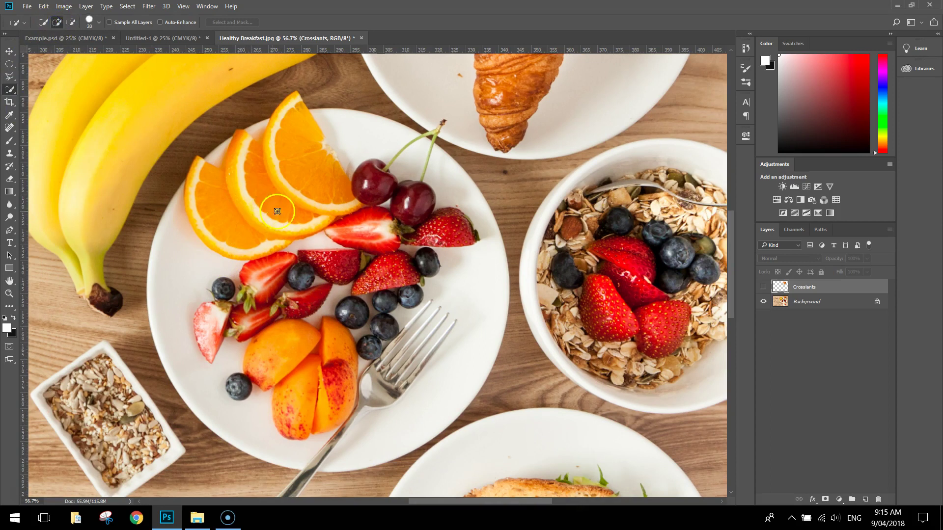
{"action": "key", "text": "bracketright"}
{"action": "key", "text": "bracketright"}
{"action": "key", "text": "bracketright"}
{"action": "key", "text": "bracketright"}
{"action": "key", "text": "bracketright"}
{"action": "key", "text": "bracketright"}
{"action": "key", "text": "bracketright"}
{"action": "key", "text": "bracketright"}
{"action": "key", "text": "bracketright"}
{"action": "key", "text": "bracketright"}
{"action": "mouse_move", "coordinate": [305, 153]}
{"action": "left_mouse_down"}
{"action": "mouse_move", "coordinate": [267, 212]}
{"action": "mouse_move", "coordinate": [237, 313]}
{"action": "mouse_move", "coordinate": [242, 338]}
{"action": "mouse_move", "coordinate": [276, 370]}
{"action": "mouse_move", "coordinate": [341, 388]}
{"action": "mouse_move", "coordinate": [395, 384]}
{"action": "mouse_move", "coordinate": [428, 329]}
{"action": "mouse_move", "coordinate": [446, 241]}
{"action": "left_mouse_up"}
{"action": "key", "text": "ctrl+d"}
{"action": "left_click", "coordinate": [824, 304]}
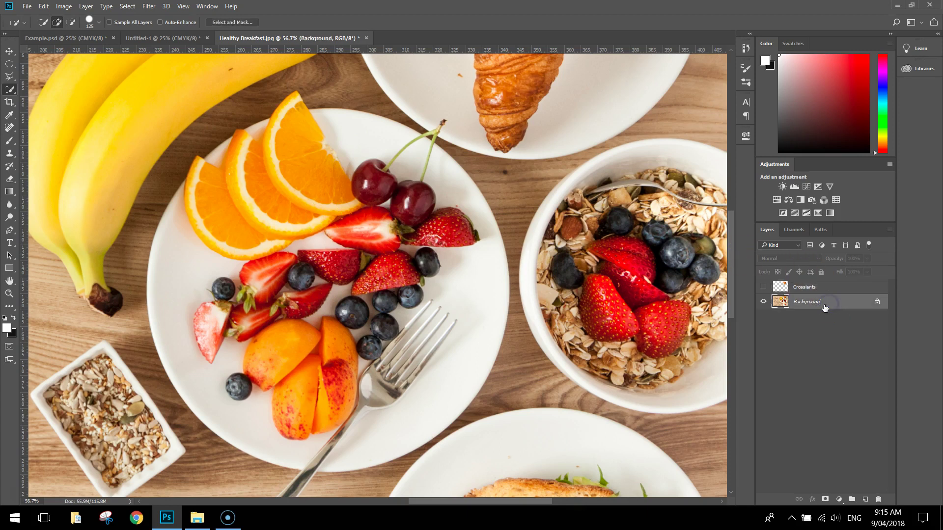
{"action": "key", "text": "ctrl+shift+d"}
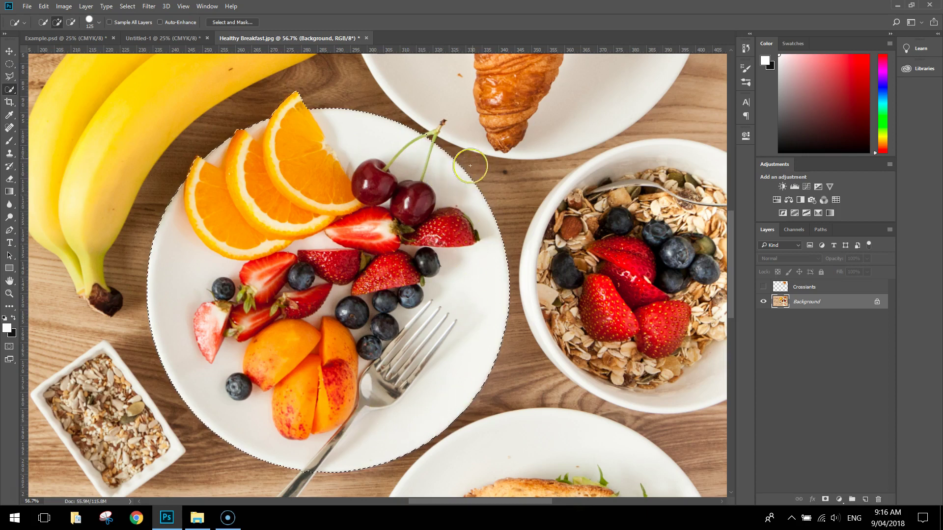
Step: Add the cherry stem tip that overhangs the plate's edge to the fruit selection with a 7 px brush
{"action": "scroll", "coordinate": [460, 118], "scroll_direction": "up", "scroll_amount": 5}
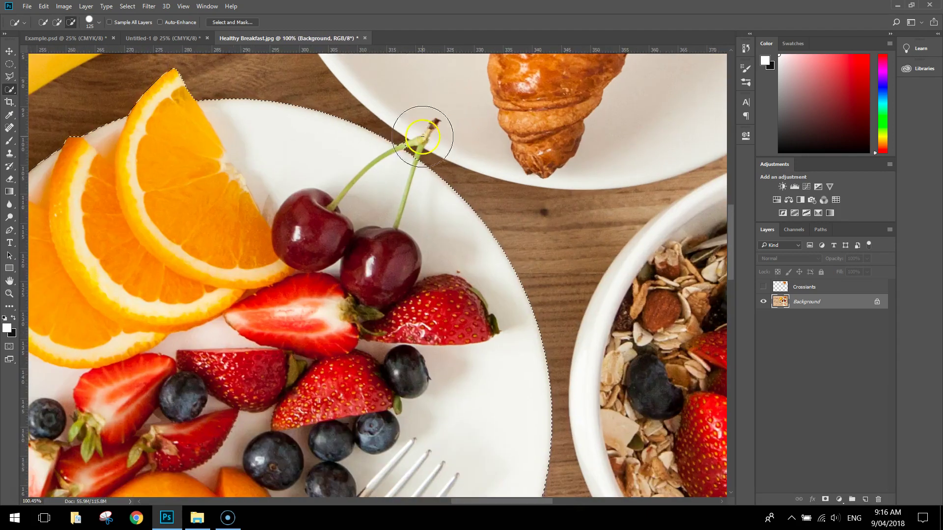
{"action": "scroll", "coordinate": [414, 121], "scroll_direction": "up", "scroll_amount": 1}
{"action": "key", "text": "bracketleft"}
{"action": "key", "text": "bracketleft"}
{"action": "key", "text": "bracketleft"}
{"action": "key", "text": "bracketleft"}
{"action": "key", "text": "bracketleft"}
{"action": "key", "text": "bracketleft"}
{"action": "key", "text": "bracketleft"}
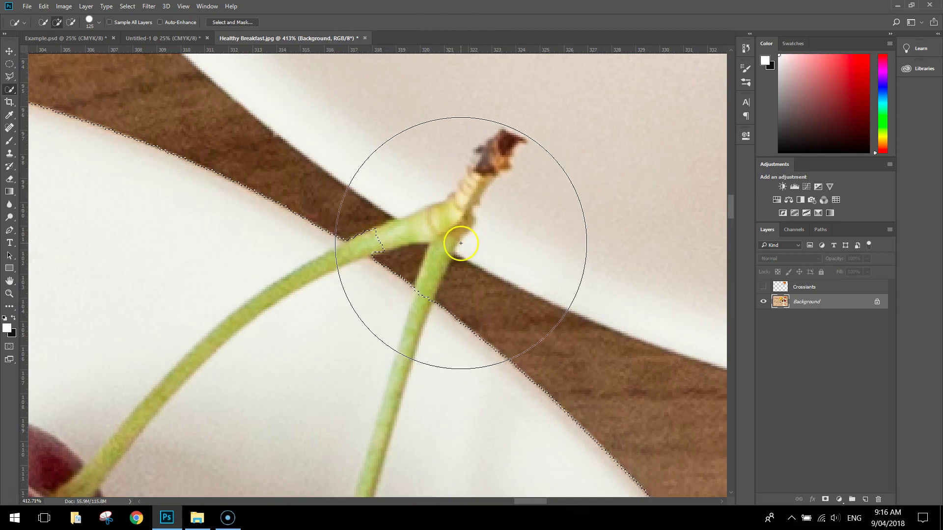
{"action": "key", "text": "bracketleft"}
{"action": "key", "text": "bracketleft"}
{"action": "key", "text": "bracketleft"}
{"action": "key", "text": "bracketleft"}
{"action": "key", "text": "bracketleft"}
{"action": "key", "text": "bracketleft"}
{"action": "key", "text": "bracketleft"}
{"action": "key", "text": "bracketleft"}
{"action": "key", "text": "bracketleft"}
{"action": "key", "text": "bracketleft"}
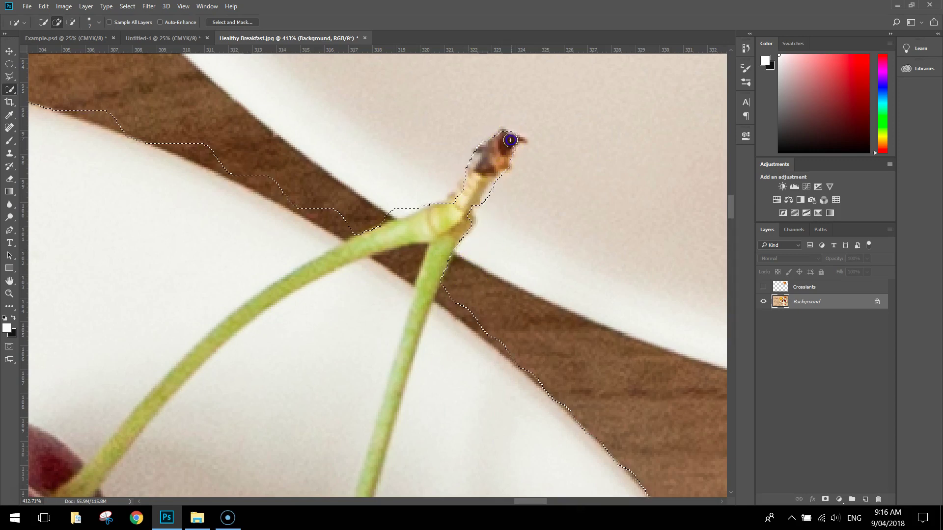
Step: Clean up the selection around the cherry stems with a 5 px brush, subtracting the wood between them and re-adding missing stem parts
{"action": "left_click", "coordinate": [71, 23]}
{"action": "key", "text": "bracketleft"}
{"action": "key", "text": "bracketleft"}
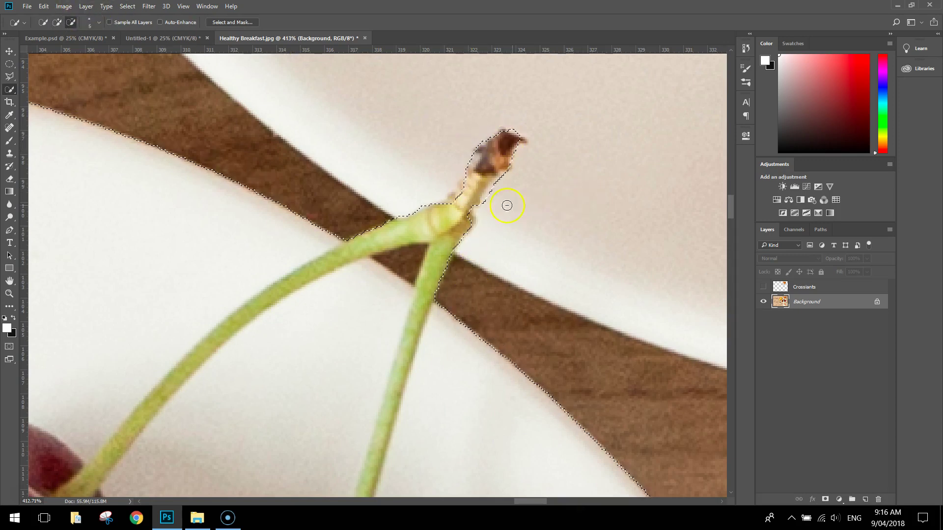
{"action": "key", "text": "ctrl+z"}
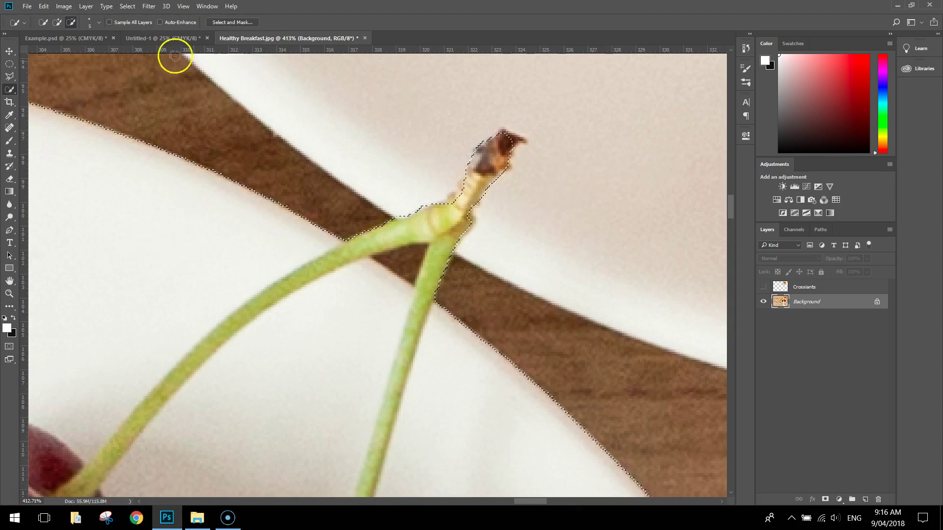
{"action": "left_click", "coordinate": [57, 23]}
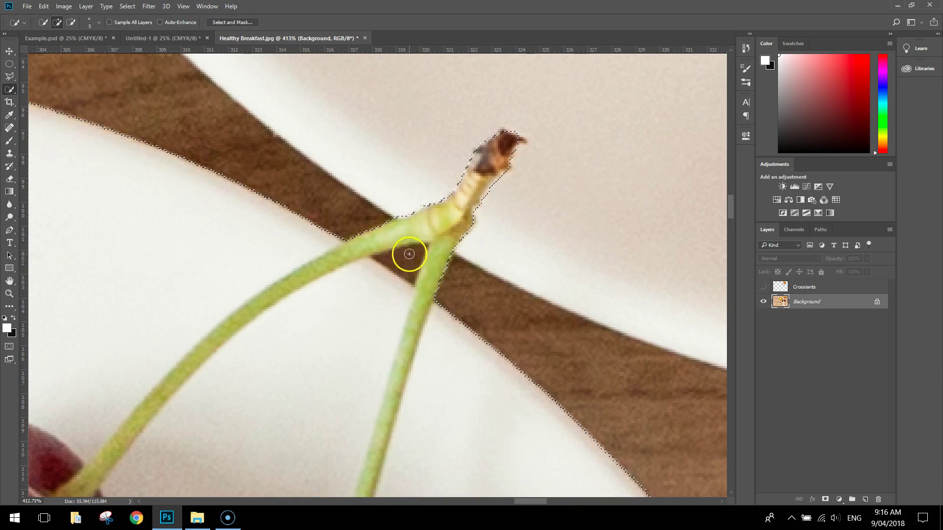
{"action": "left_click", "coordinate": [71, 22]}
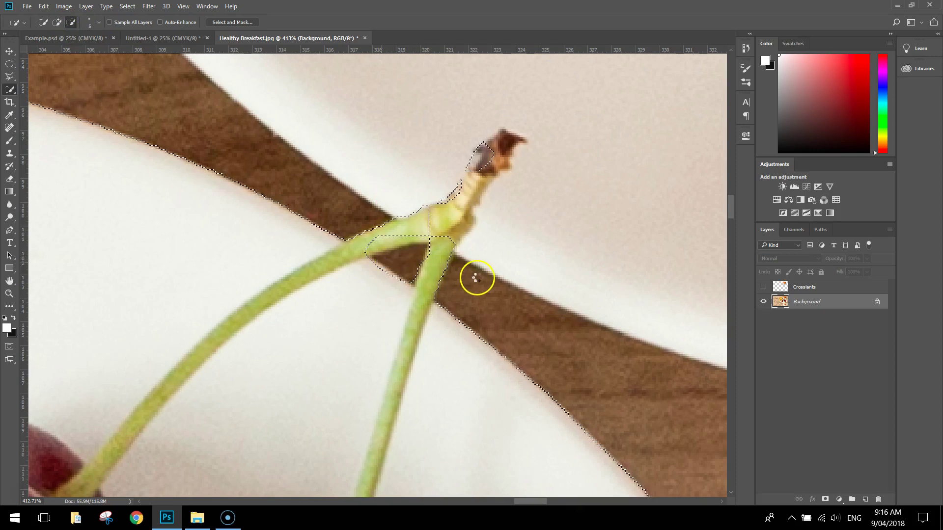
{"action": "left_click", "coordinate": [57, 22]}
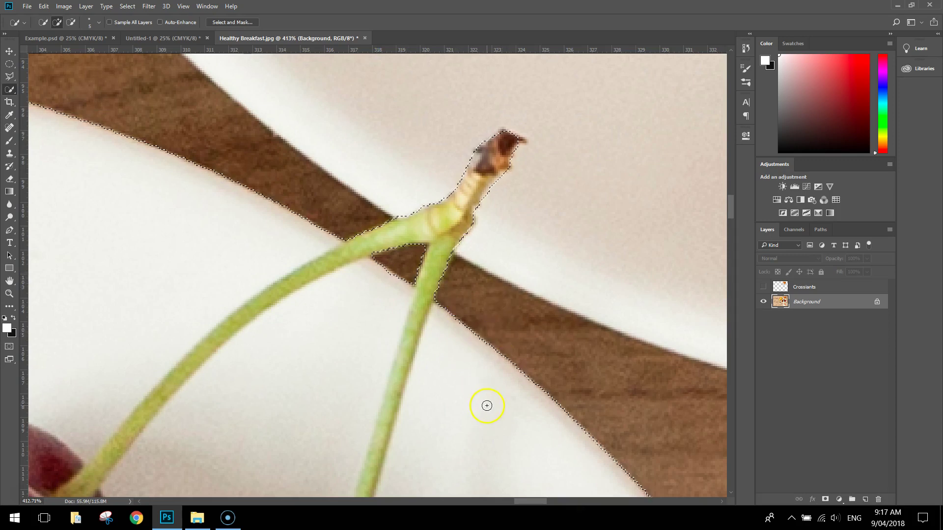
Step: Refine the fruit plate selection in Select and Mask with Feather 5 px, Contrast 65% and Shift Edge -25%
{"action": "key", "text": "ctrl+0"}
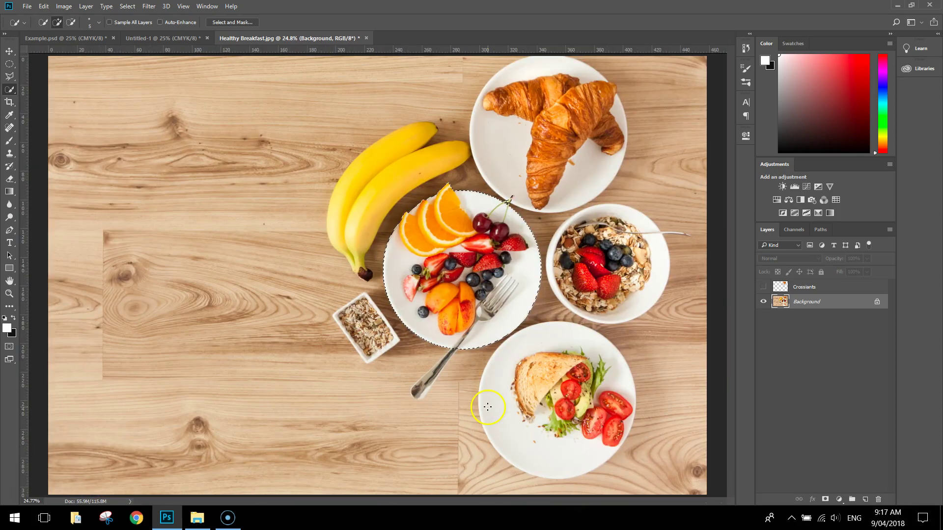
{"action": "left_click", "coordinate": [239, 23]}
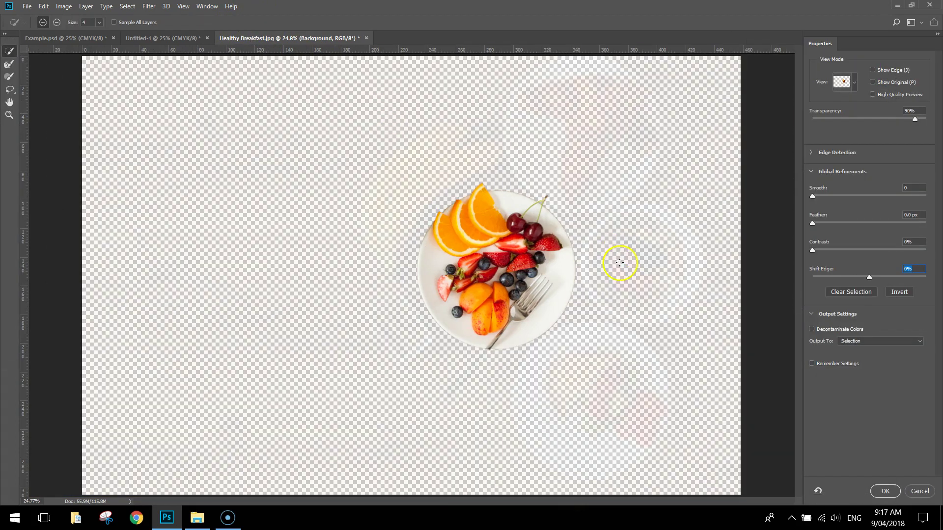
{"action": "left_click", "coordinate": [443, 289]}
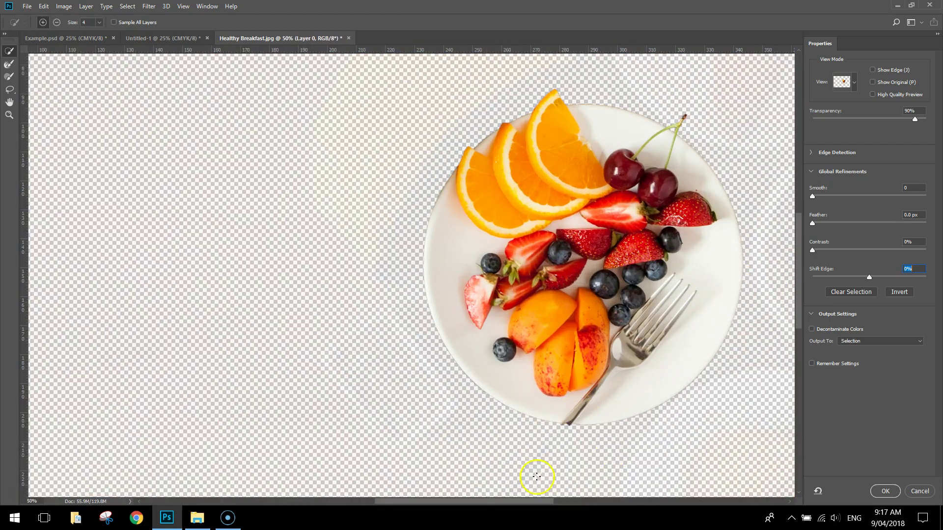
{"action": "left_click_drag", "start_coordinate": [539, 502], "coordinate": [583, 502]}
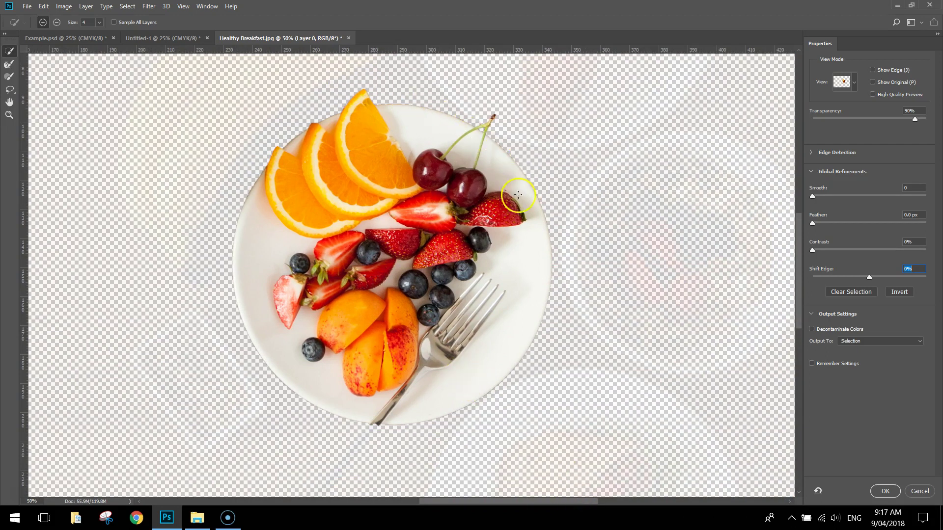
{"action": "left_click", "coordinate": [914, 214]}
{"action": "type", "text": "565"}
{"action": "key", "text": "Tab"}
{"action": "type", "text": "-25"}
{"action": "key", "text": "Tab"}
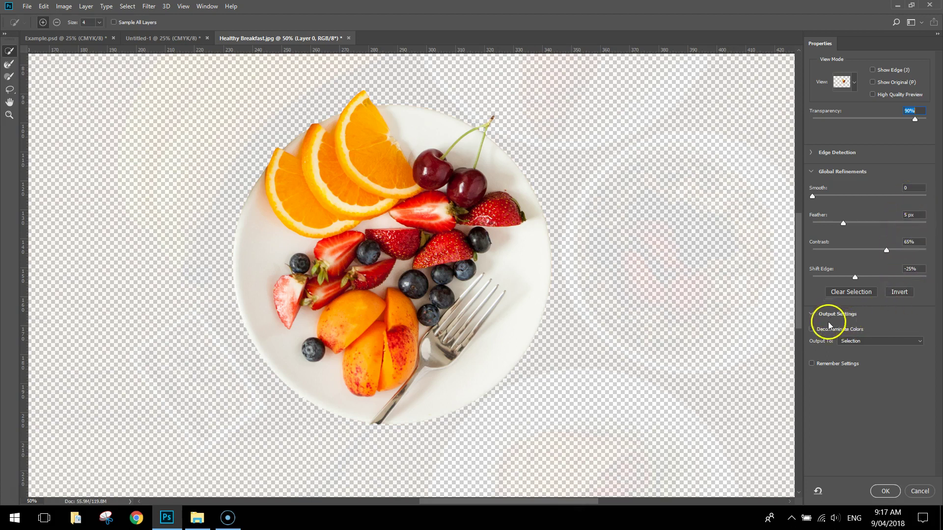
Step: Output the refined fruit plate selection to a new layer and apply the refinement
{"action": "left_click", "coordinate": [842, 342]}
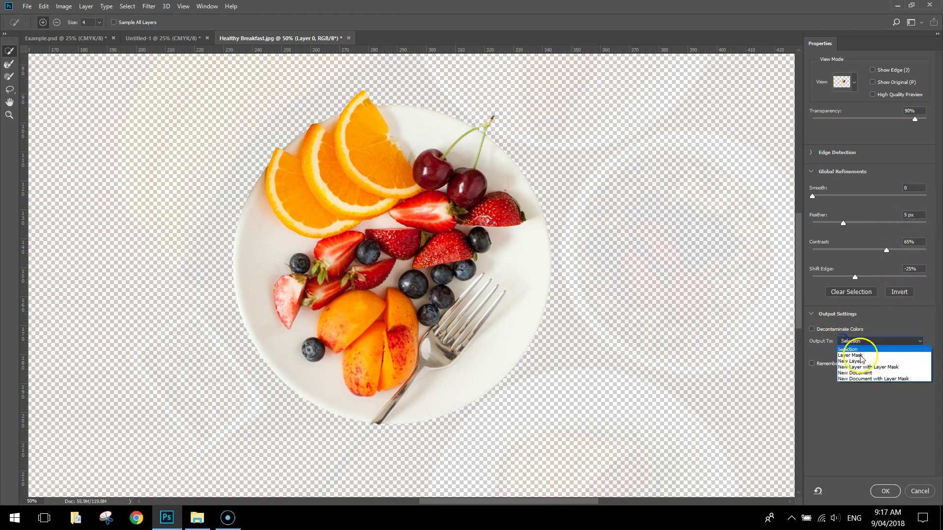
{"action": "left_click", "coordinate": [866, 362]}
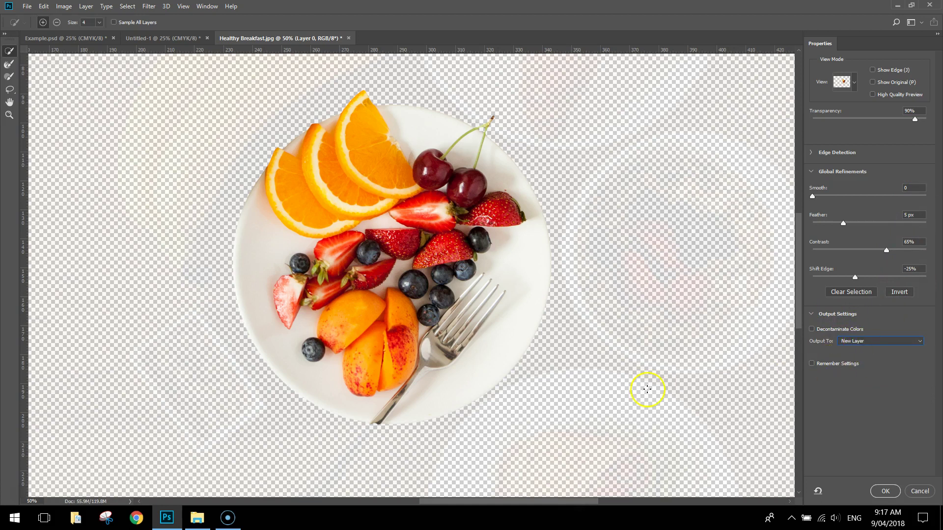
{"action": "left_click", "coordinate": [879, 492]}
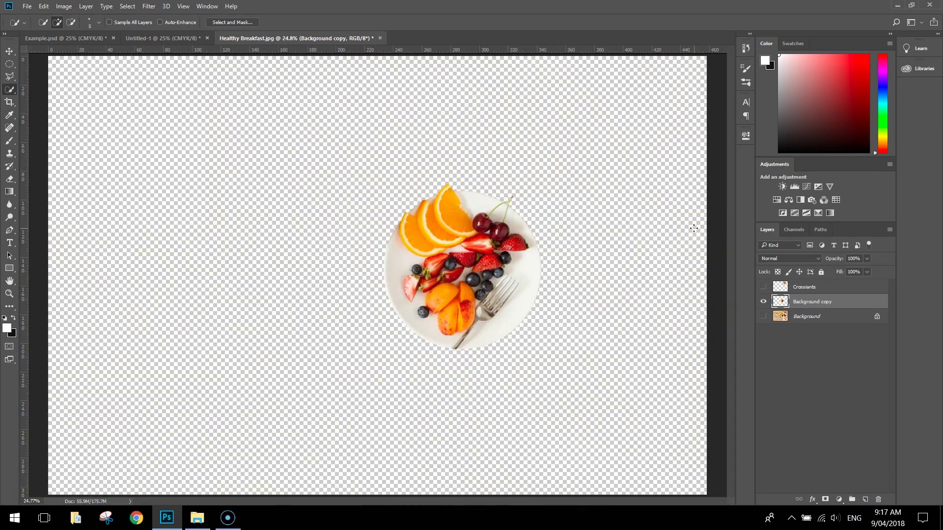
Step: Rename the fruit plate cut-out layer as Fruit, hide it and show the Background layer
{"action": "left_click", "coordinate": [812, 304]}
{"action": "key", "text": "Return"}
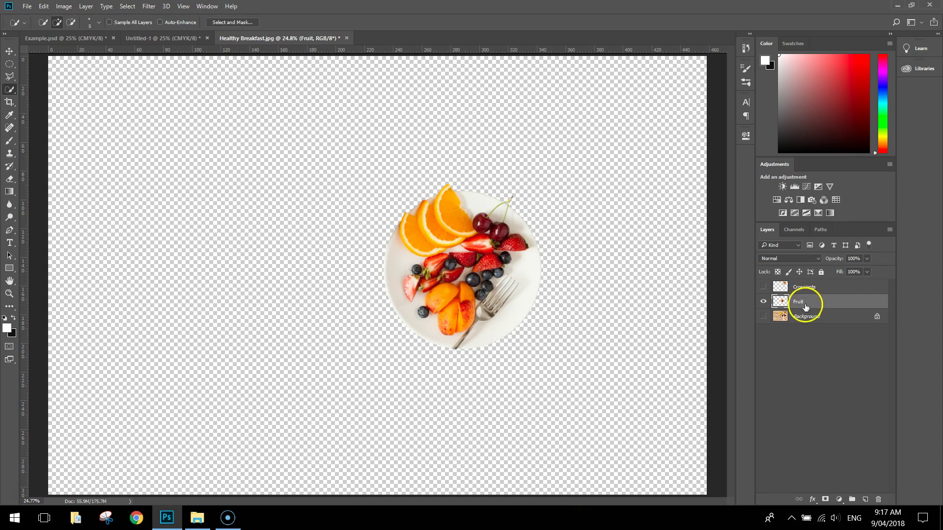
{"action": "left_click", "coordinate": [763, 303]}
{"action": "left_click", "coordinate": [764, 317]}
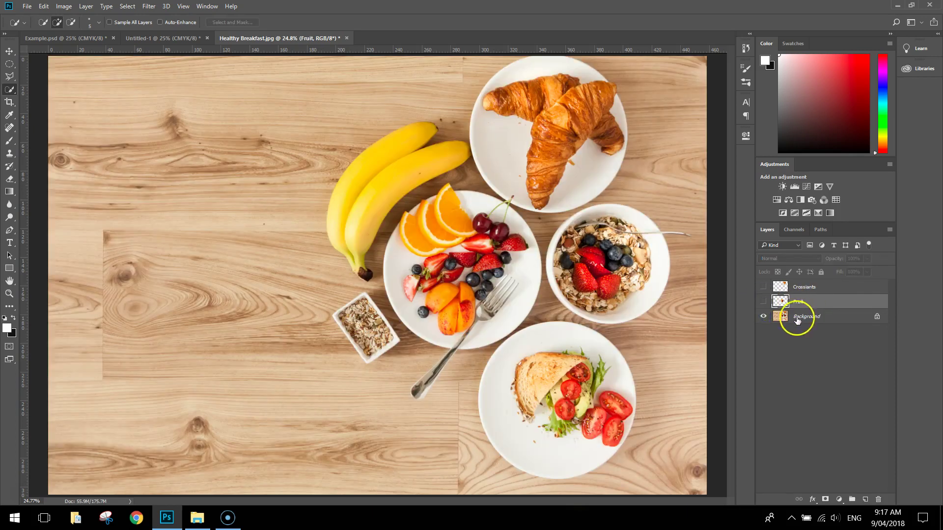
Step: Hide the Background layer and show the Fruit and Crossiants layers
{"action": "left_click", "coordinate": [802, 318]}
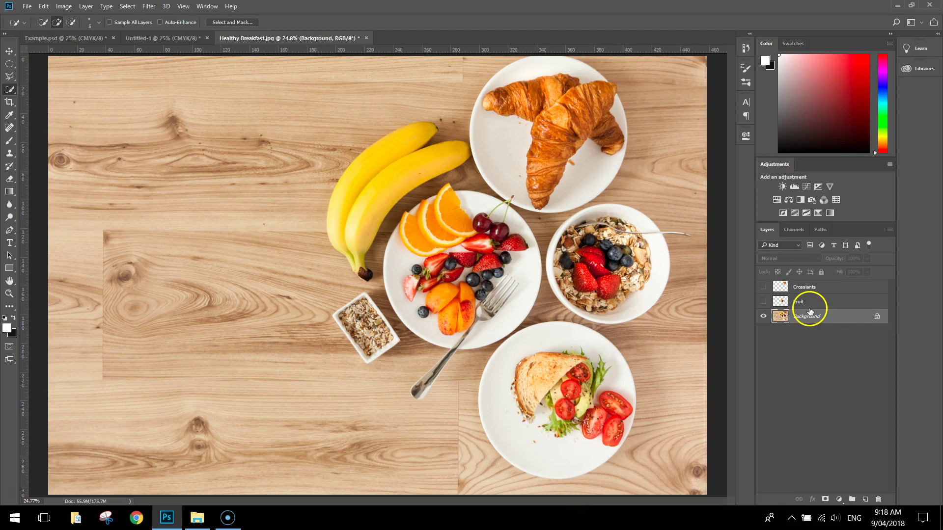
{"action": "left_click", "coordinate": [763, 318]}
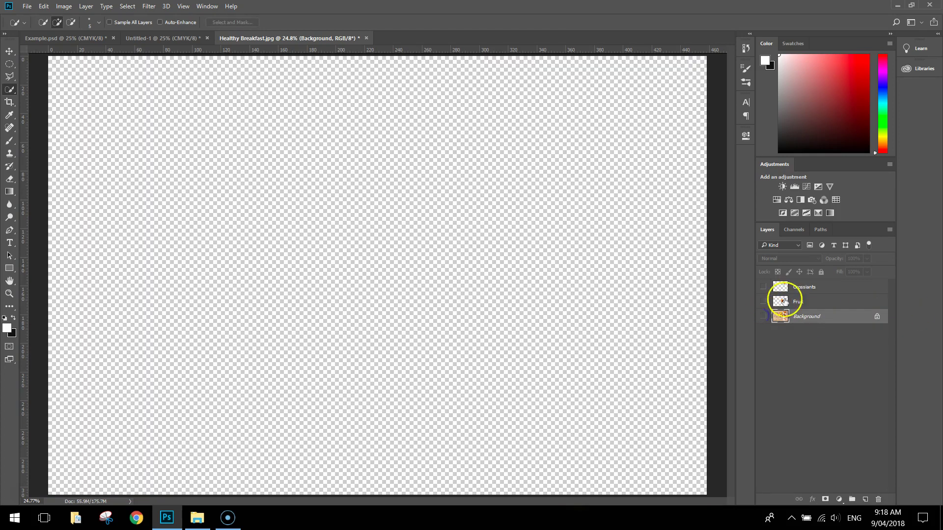
{"action": "left_click", "coordinate": [764, 302]}
{"action": "left_click", "coordinate": [763, 288]}
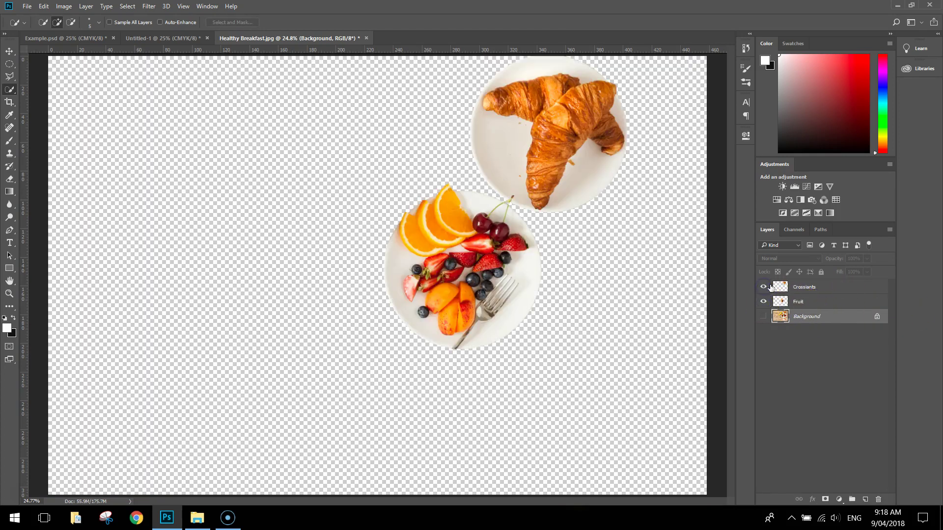
Step: Copy both plate cut-outs into the Untitled-1 flyer, placing the fruit at the page's lower right and the croissants at its upper left
{"action": "left_click", "coordinate": [9, 52]}
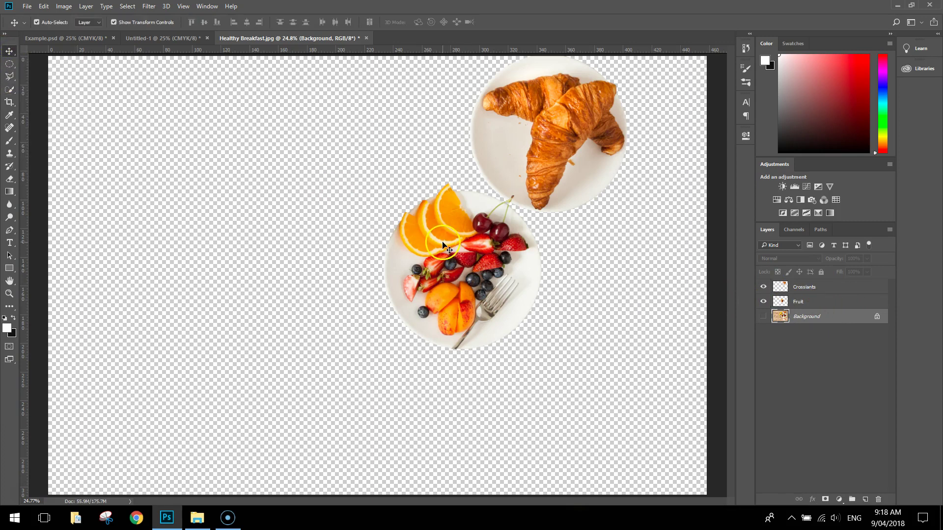
{"action": "left_click_drag", "start_coordinate": [441, 244], "coordinate": [368, 152]}
{"action": "left_click", "coordinate": [143, 37]}
{"action": "left_click_drag", "start_coordinate": [439, 349], "coordinate": [442, 357]}
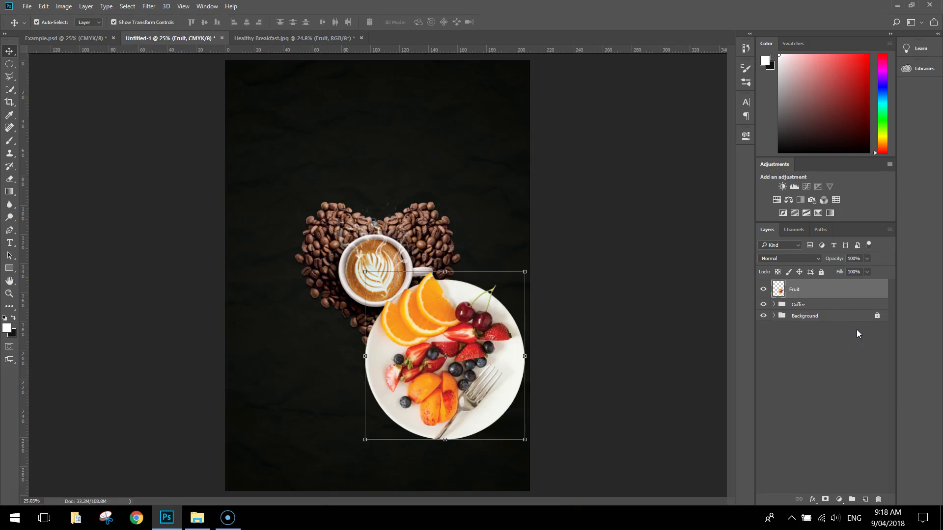
{"action": "mouse_move", "coordinate": [835, 291]}
{"action": "left_mouse_down"}
{"action": "mouse_move", "coordinate": [311, 29]}
{"action": "mouse_move", "coordinate": [255, 29]}
{"action": "mouse_move", "coordinate": [620, 162]}
{"action": "mouse_move", "coordinate": [582, 141]}
{"action": "mouse_move", "coordinate": [471, 117]}
{"action": "mouse_move", "coordinate": [187, 88]}
{"action": "mouse_move", "coordinate": [196, 36]}
{"action": "mouse_move", "coordinate": [178, 39]}
{"action": "mouse_move", "coordinate": [247, 79]}
{"action": "mouse_move", "coordinate": [310, 137]}
{"action": "left_mouse_up"}
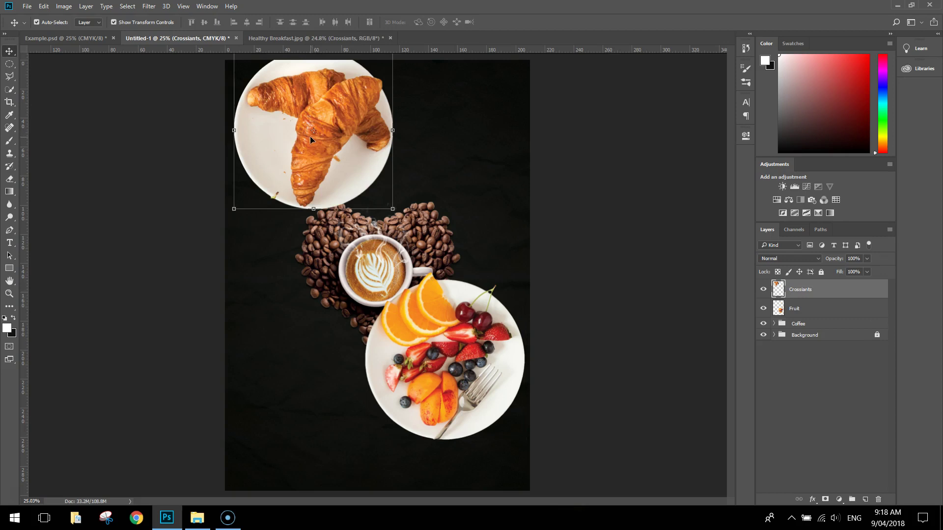
Step: Move the fruit plate to the flyer's lower-left corner so it partly overhangs the page's left edge, keeping transform controls shown
{"action": "left_click_drag", "start_coordinate": [429, 324], "coordinate": [294, 417]}
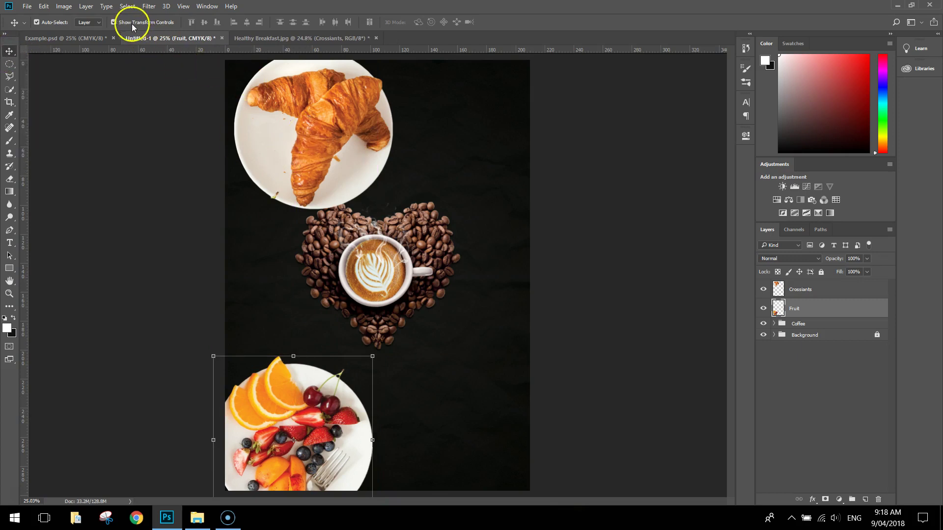
{"action": "left_click", "coordinate": [115, 22]}
{"action": "left_click", "coordinate": [114, 22]}
Step: Scale the croissant plate to about 68%, rotate it 60° and place it in the flyer's upper-left corner, overhanging the left edge
{"action": "left_click", "coordinate": [260, 104]}
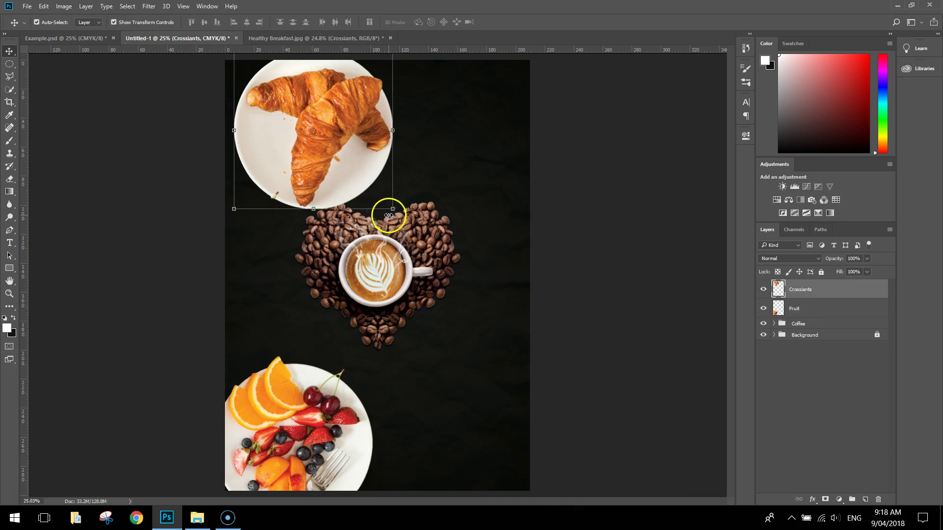
{"action": "left_click_drag", "start_coordinate": [390, 210], "coordinate": [369, 183]}
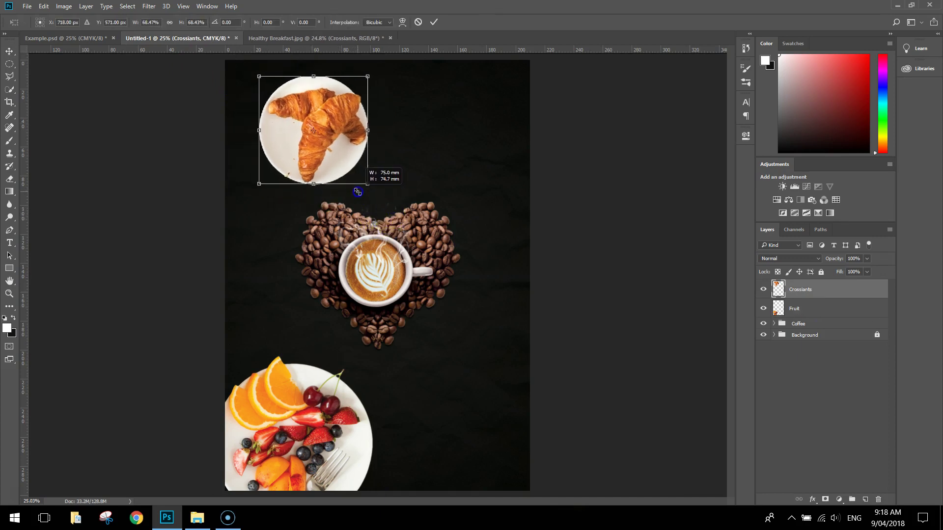
{"action": "left_click_drag", "start_coordinate": [334, 139], "coordinate": [286, 119]}
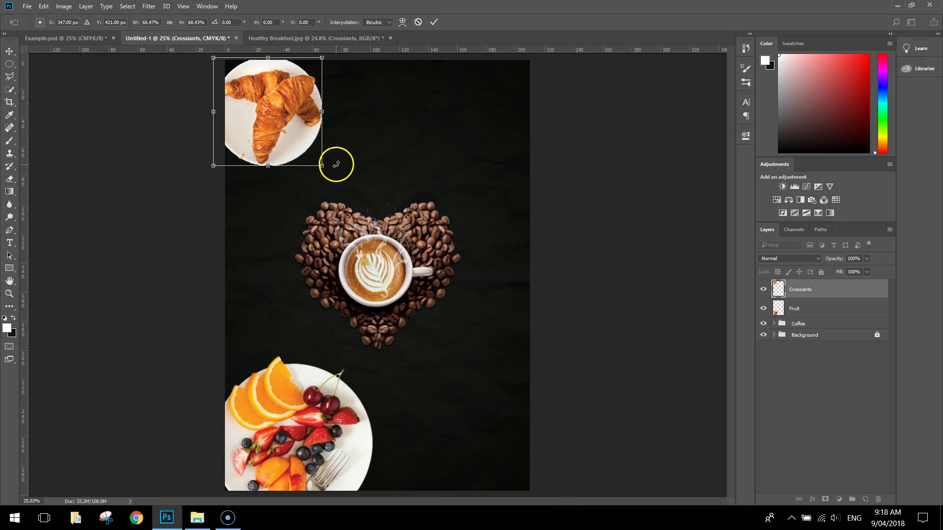
{"action": "left_click_drag", "start_coordinate": [322, 177], "coordinate": [252, 170]}
{"action": "mouse_move", "coordinate": [282, 120]}
{"action": "left_mouse_down"}
{"action": "mouse_move", "coordinate": [275, 110]}
{"action": "mouse_move", "coordinate": [272, 121]}
{"action": "left_mouse_up"}
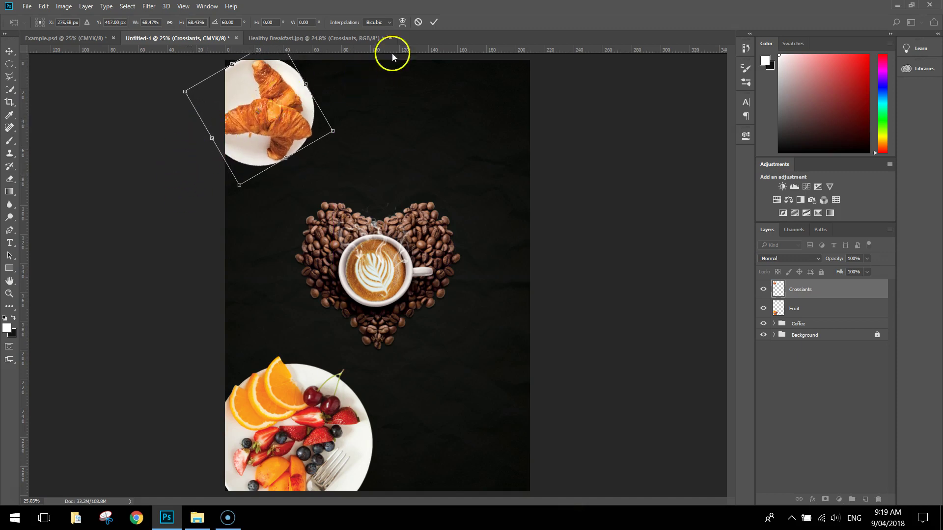
{"action": "left_click", "coordinate": [434, 22]}
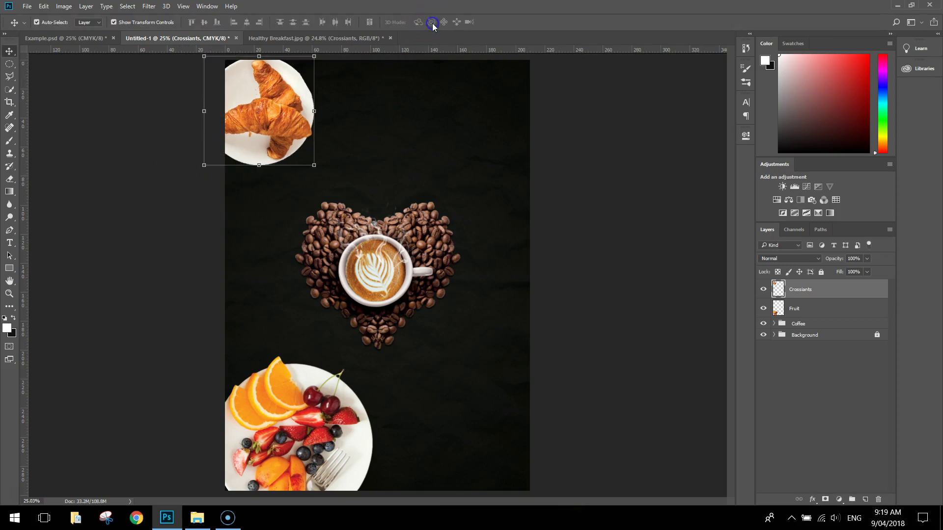
Step: Scale the fruit plate to about 72% and position it in the flyer's lower-left corner, slightly overhanging the page's left and bottom edges
{"action": "left_click", "coordinate": [320, 399]}
{"action": "left_click_drag", "start_coordinate": [373, 355], "coordinate": [333, 399]}
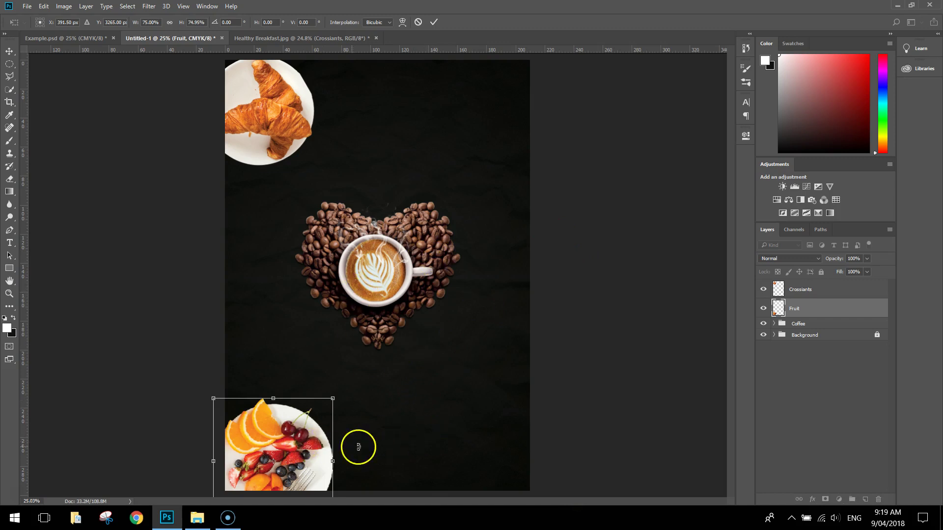
{"action": "left_click_drag", "start_coordinate": [303, 458], "coordinate": [308, 444]}
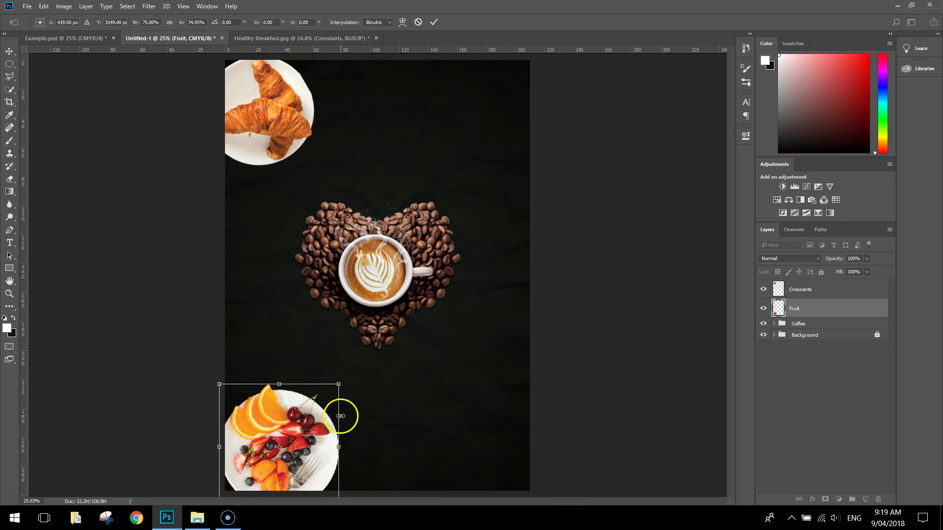
{"action": "left_click_drag", "start_coordinate": [339, 384], "coordinate": [333, 391]}
{"action": "left_click_drag", "start_coordinate": [300, 438], "coordinate": [303, 438]}
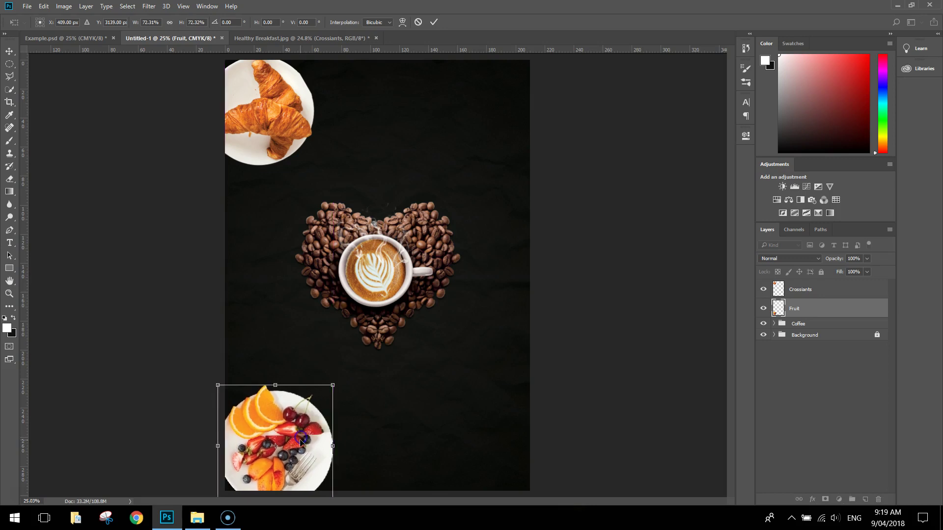
{"action": "left_click", "coordinate": [433, 23]}
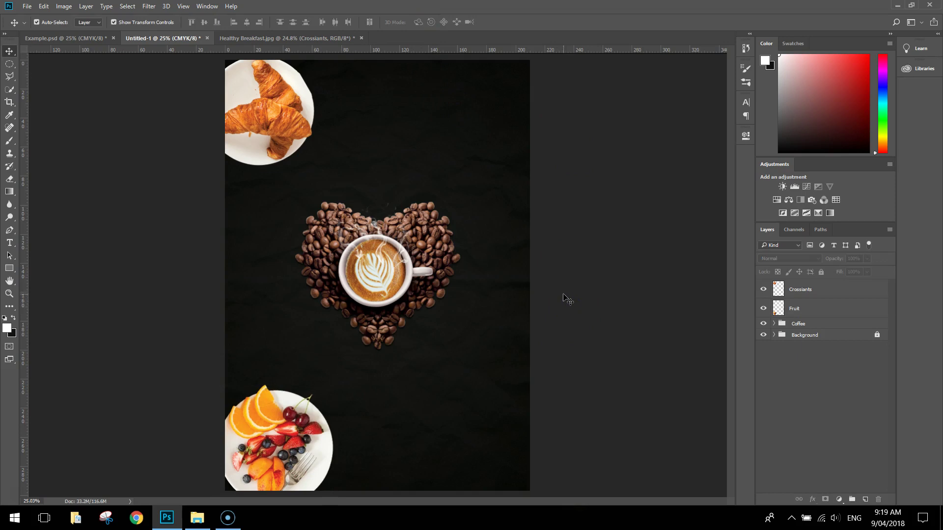